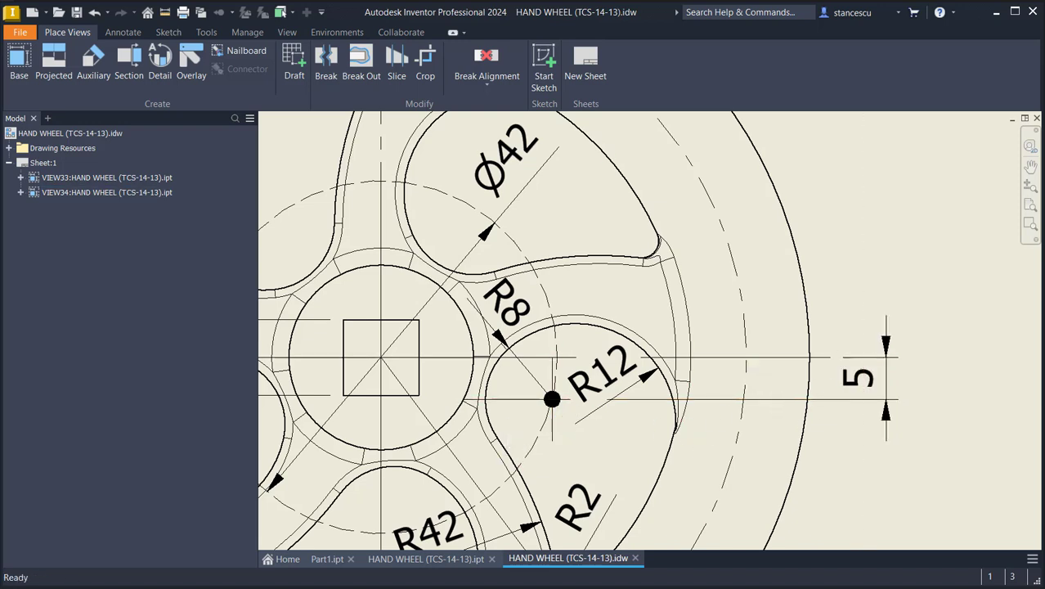
Create a new metric part from the Standard (mm).ipt template and start a 2D sketch on the front (XY) plane
key("Home")
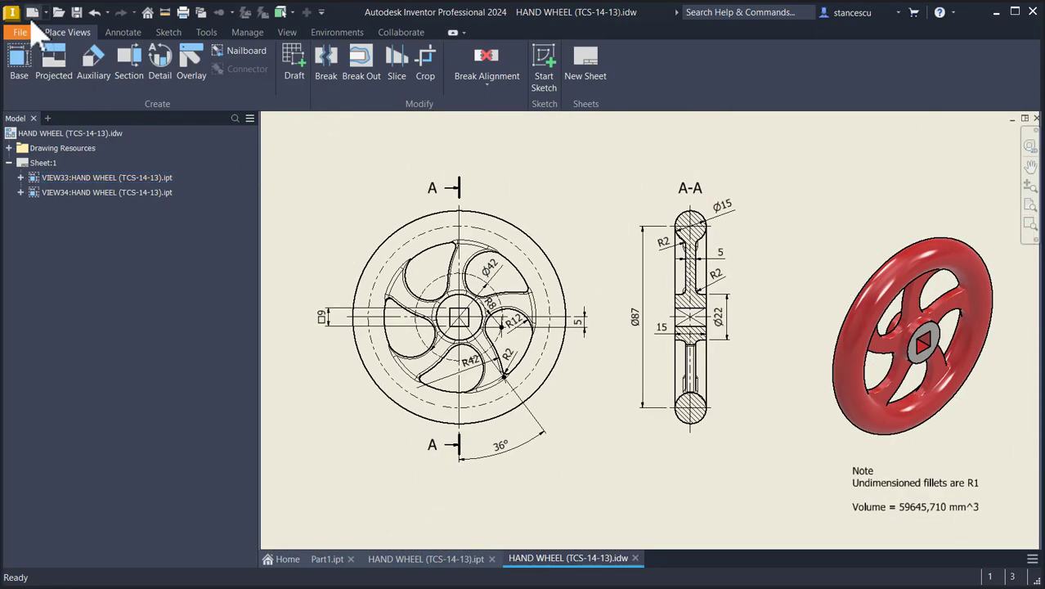
left_click(32, 13)
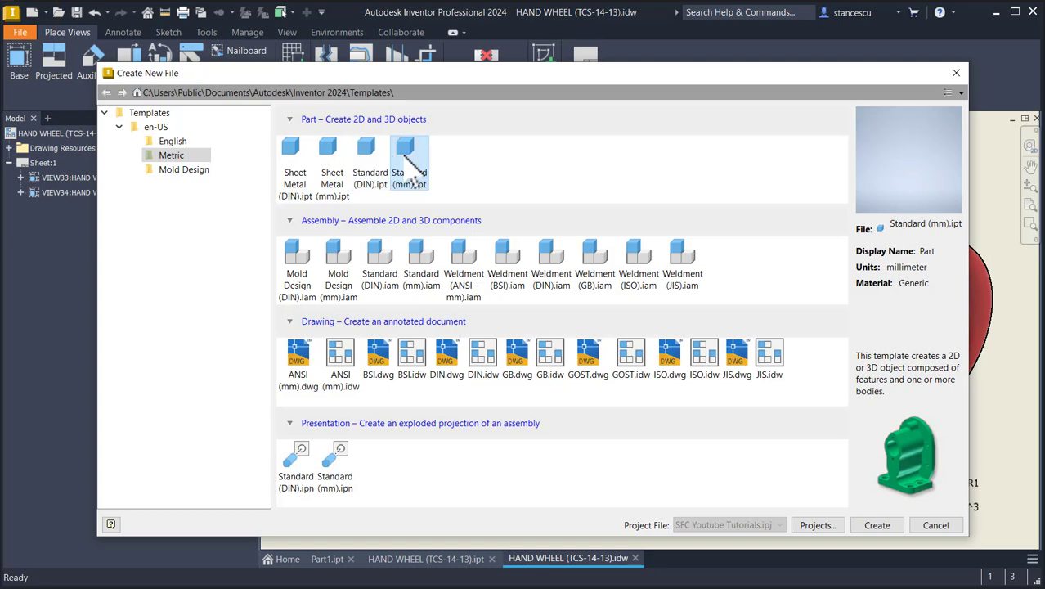
double_click(407, 161)
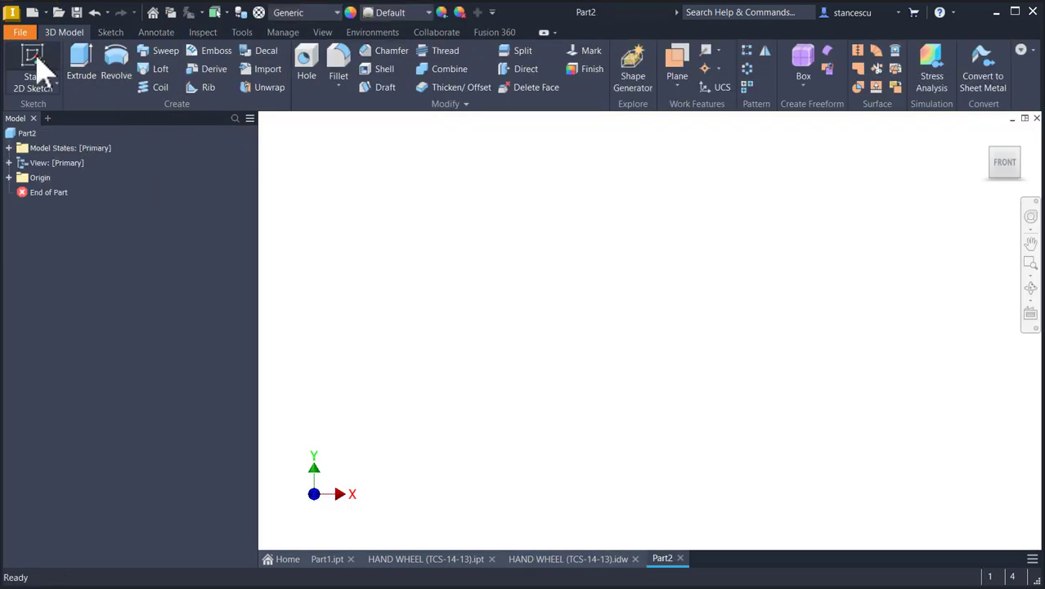
left_click(36, 69)
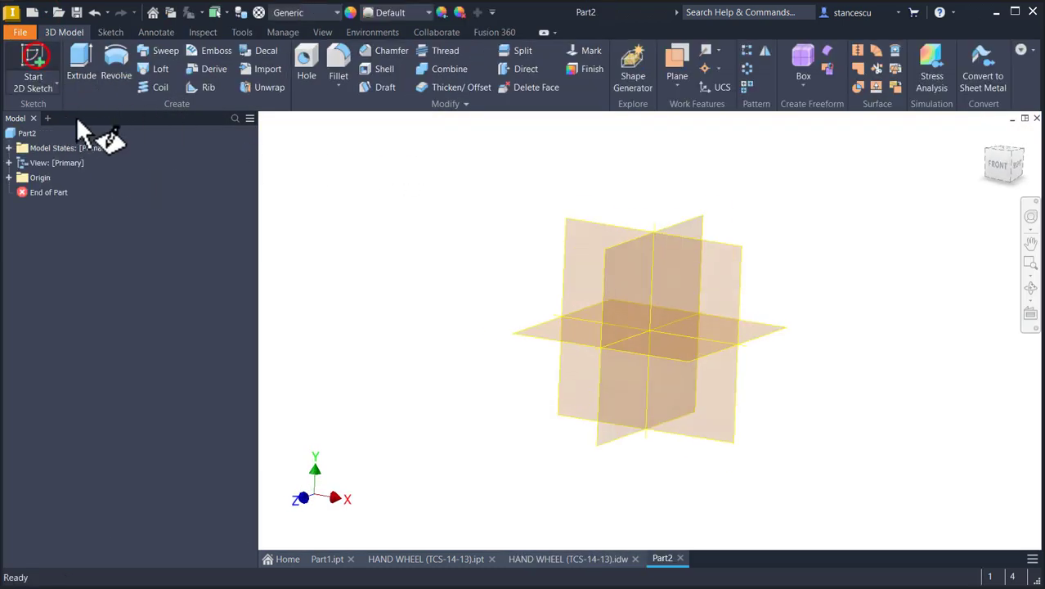
left_click(611, 200)
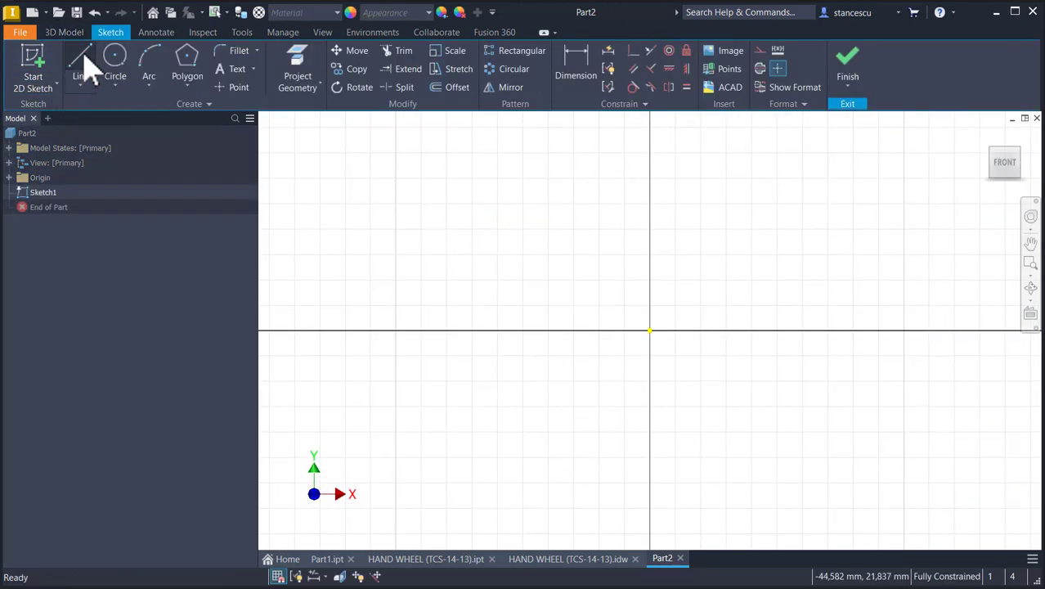
Sketch a wide two-point rectangle just above the origin and a narrow upright rectangle standing on its upper edge
left_click(85, 63)
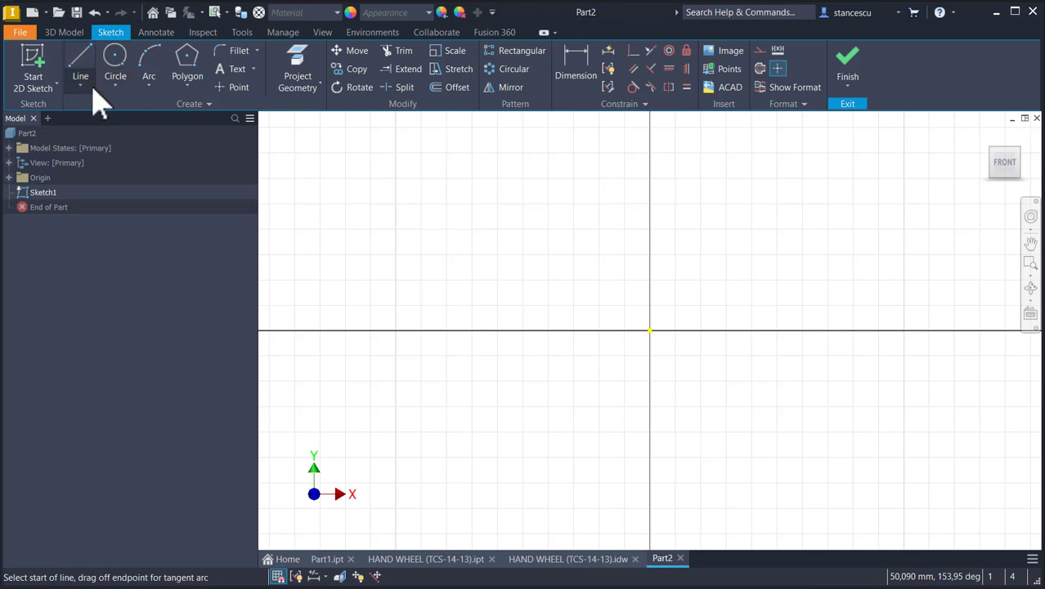
left_click(186, 85)
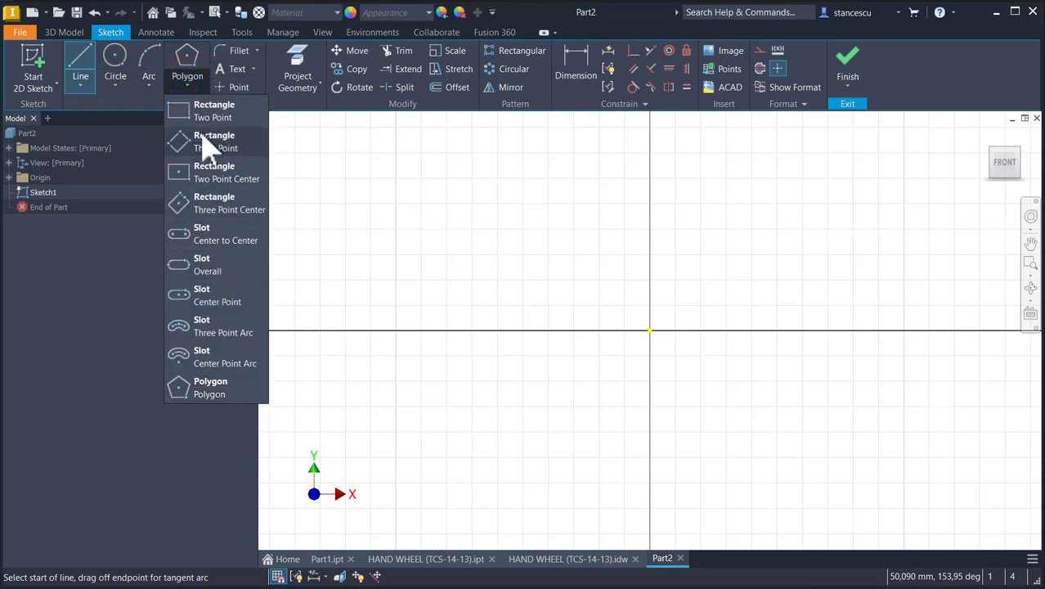
left_click(207, 112)
left_click(586, 254)
left_click(713, 305)
left_click(637, 153)
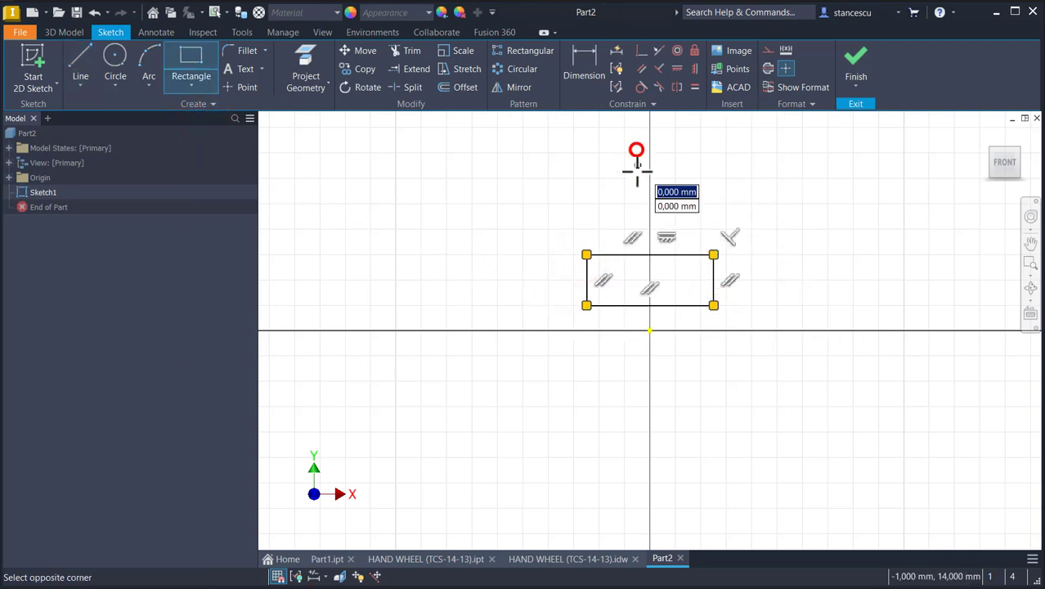
left_click(667, 255)
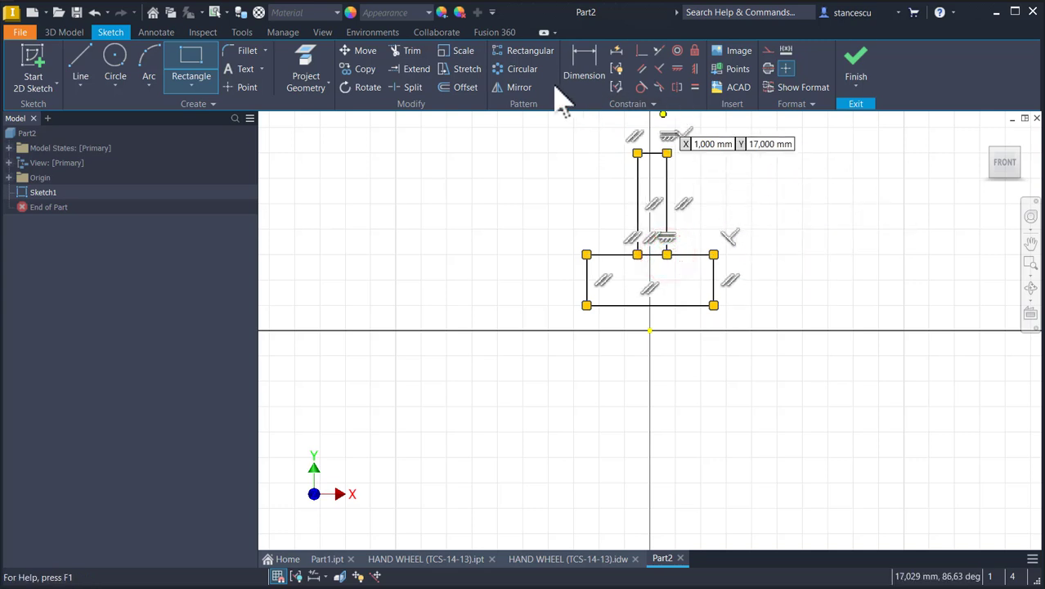
Make the midpoints of the rectangles' shared edges coincident, and the midpoint of the wide rectangle's lower edge coincident with the origin
left_click(642, 52)
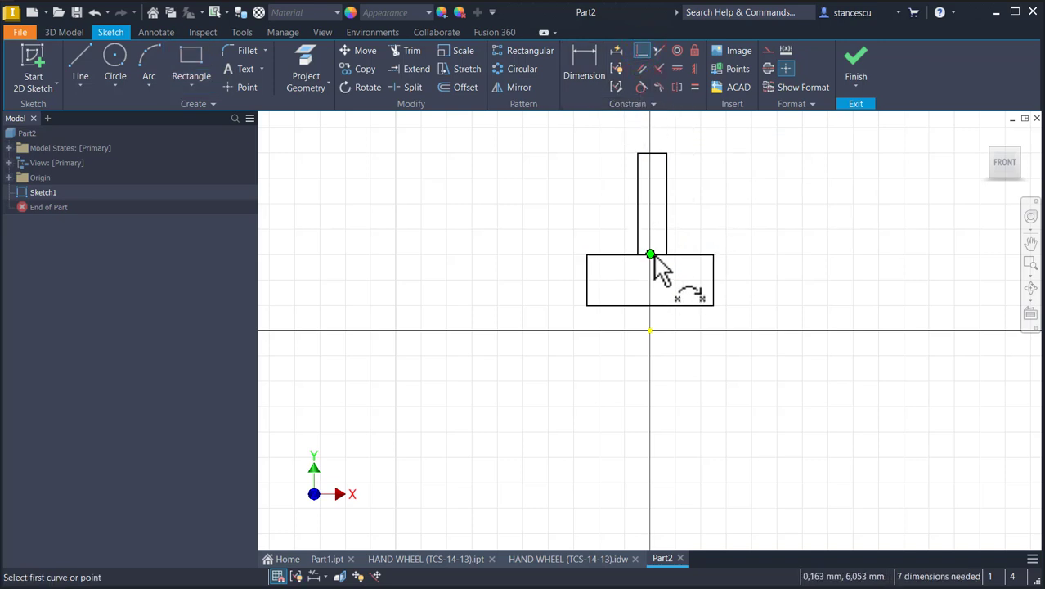
scroll(660, 266, "down", 2)
left_click(648, 255)
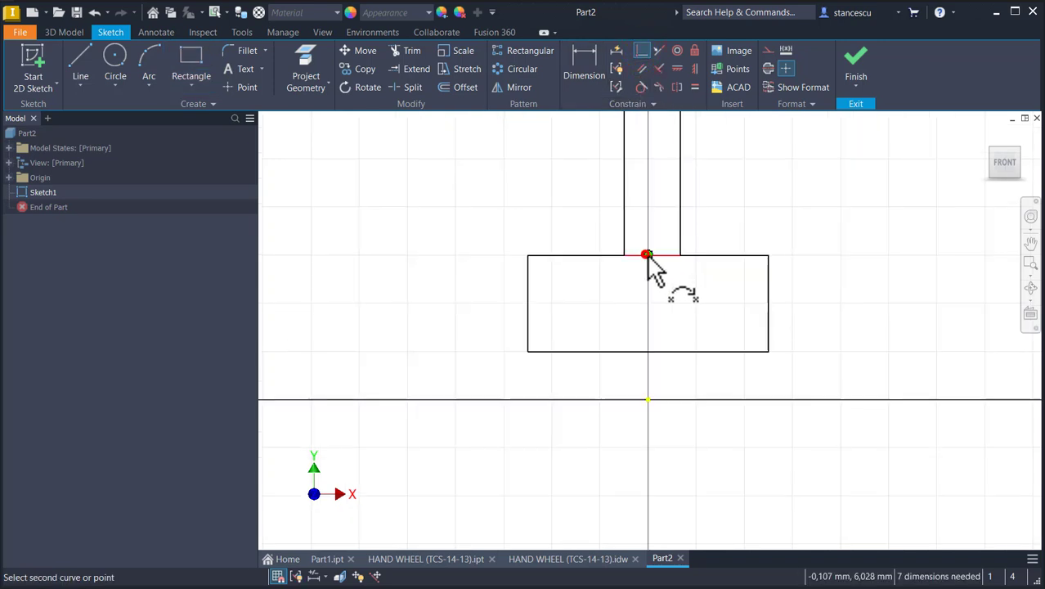
left_click(660, 263)
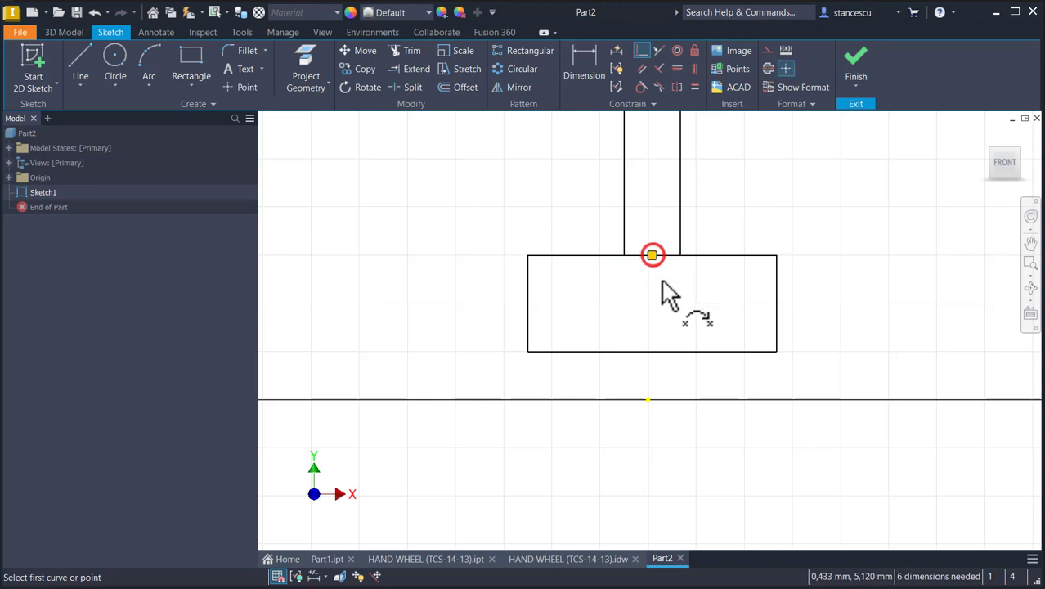
left_click(653, 352)
left_click(649, 400)
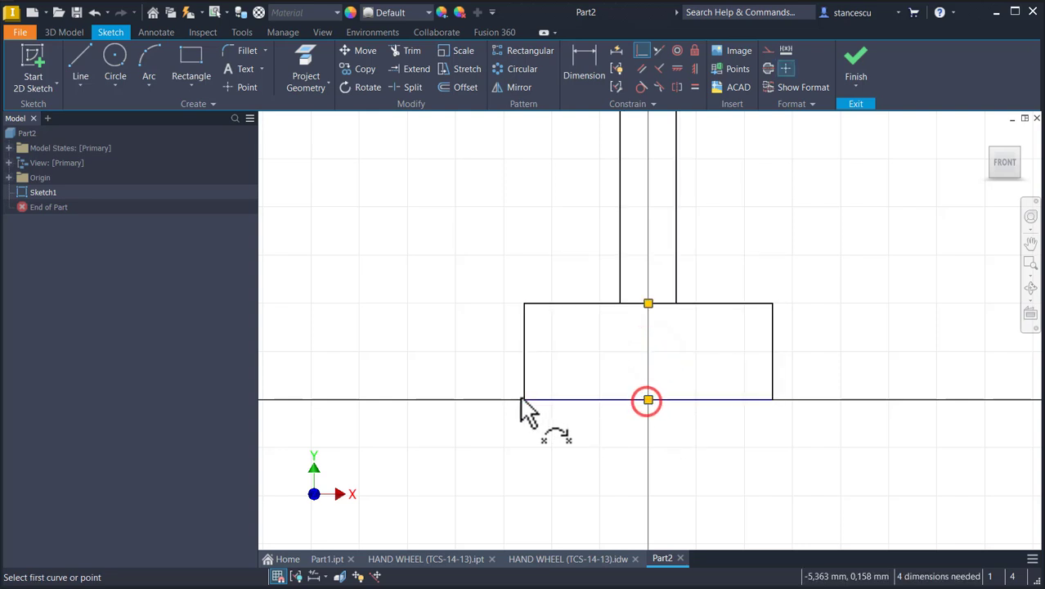
Convert the wide rectangle's lower edge to a centerline
key("Home")
key("Escape")
left_click_drag(556, 496, 530, 543)
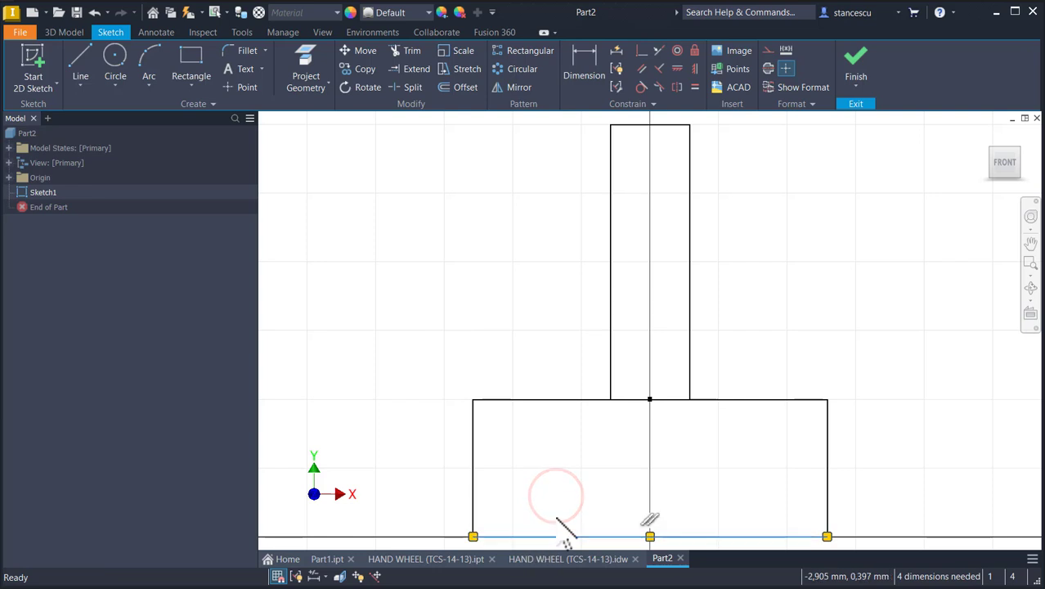
left_click(768, 68)
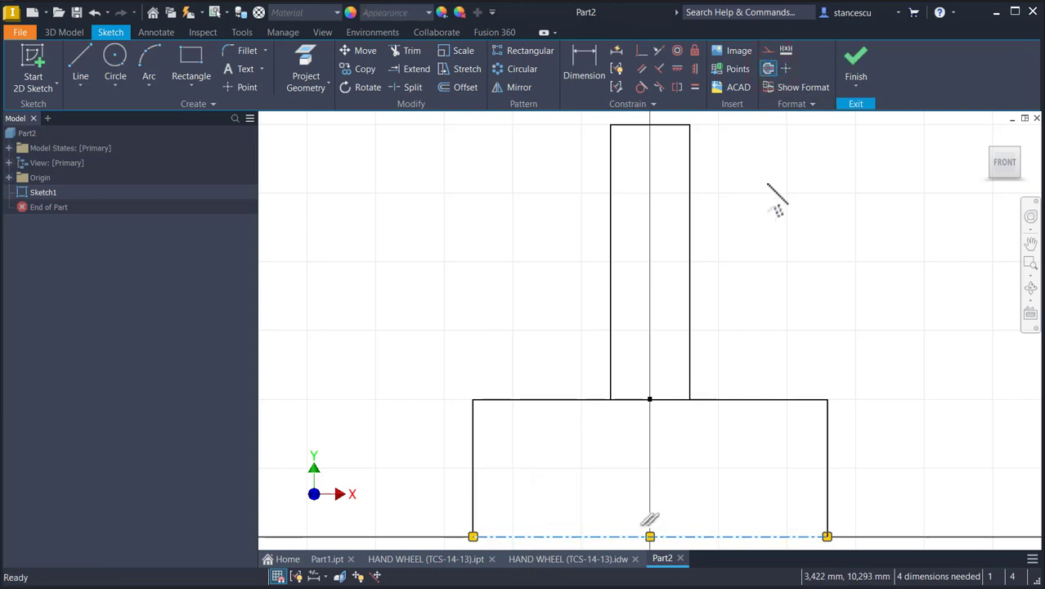
Sketch a circle centred above the narrow rectangle and passing through its upper corner, and align its centre vertically with the origin
scroll(772, 196, "up", 3)
middle_click_drag(773, 197, 695, 256)
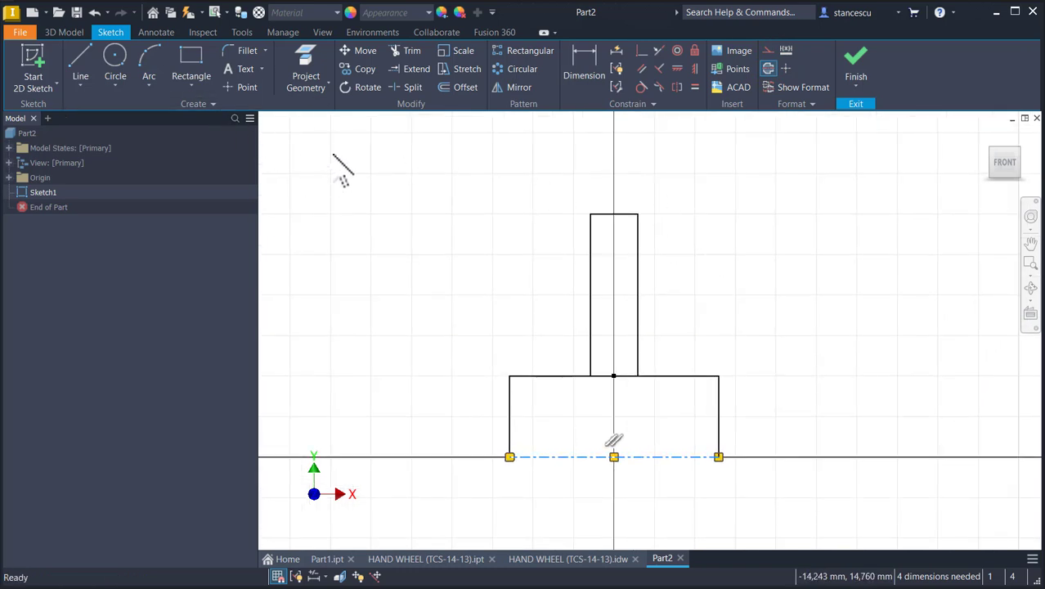
left_click(117, 60)
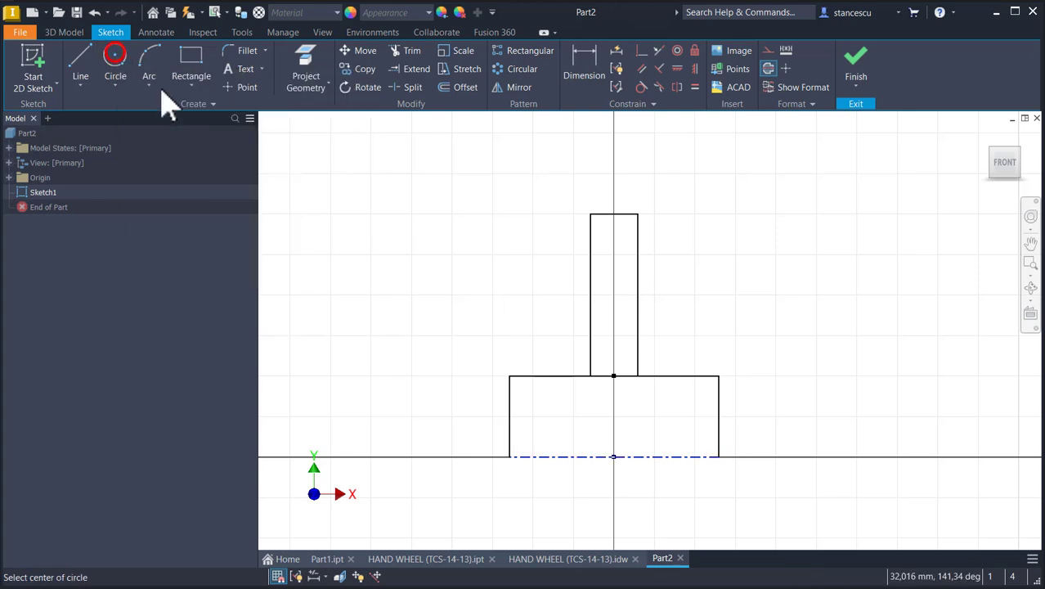
left_click(614, 159)
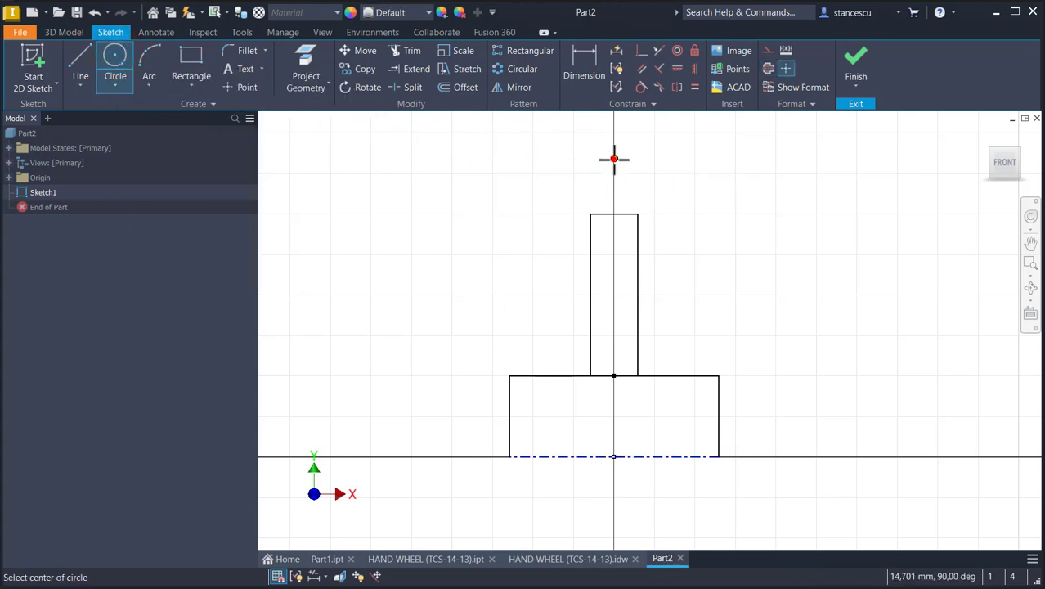
left_click(591, 215)
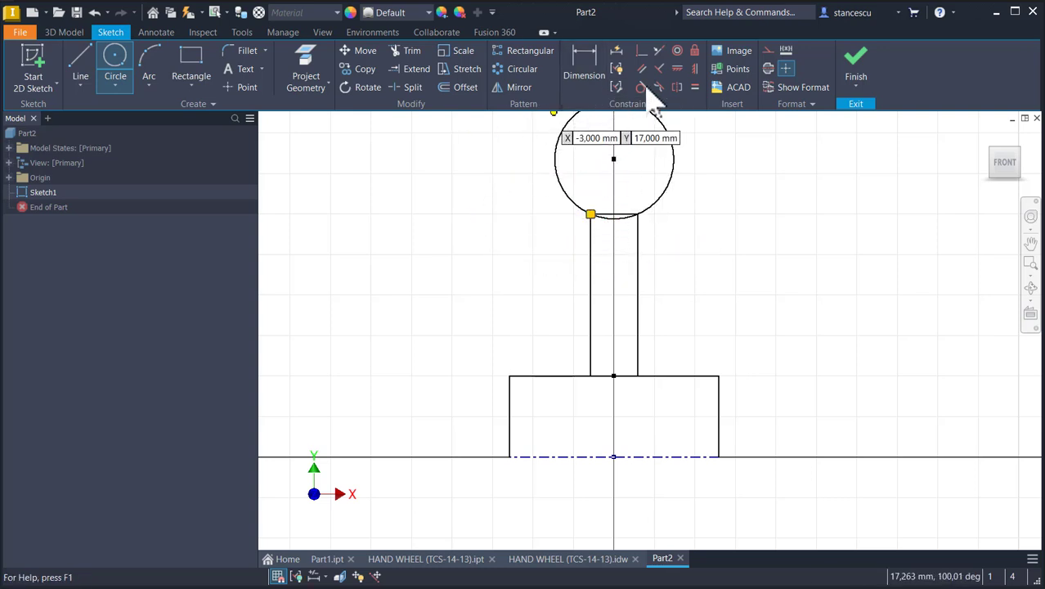
left_click(694, 69)
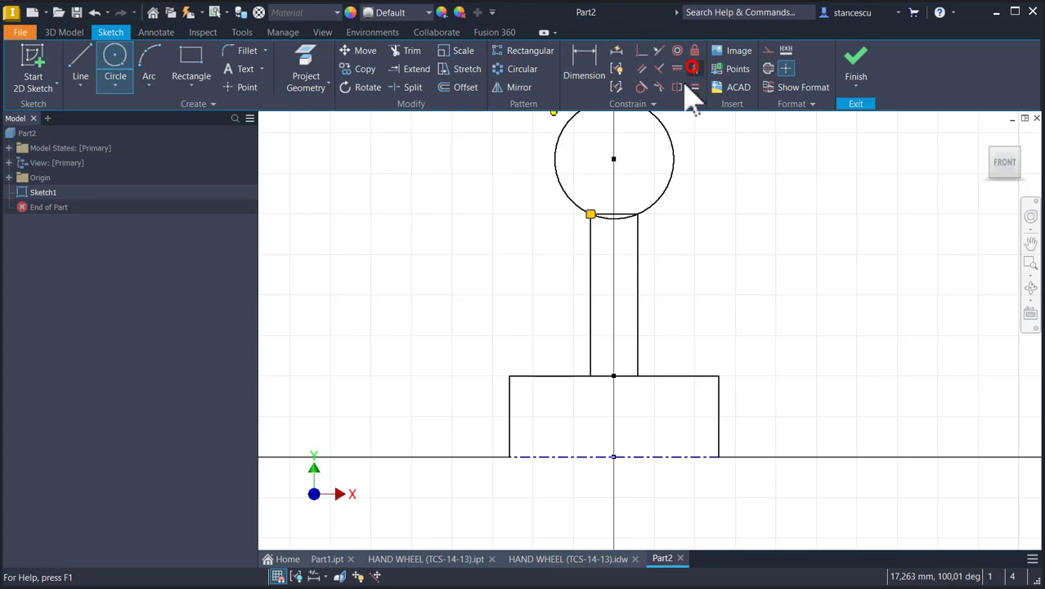
left_click(614, 159)
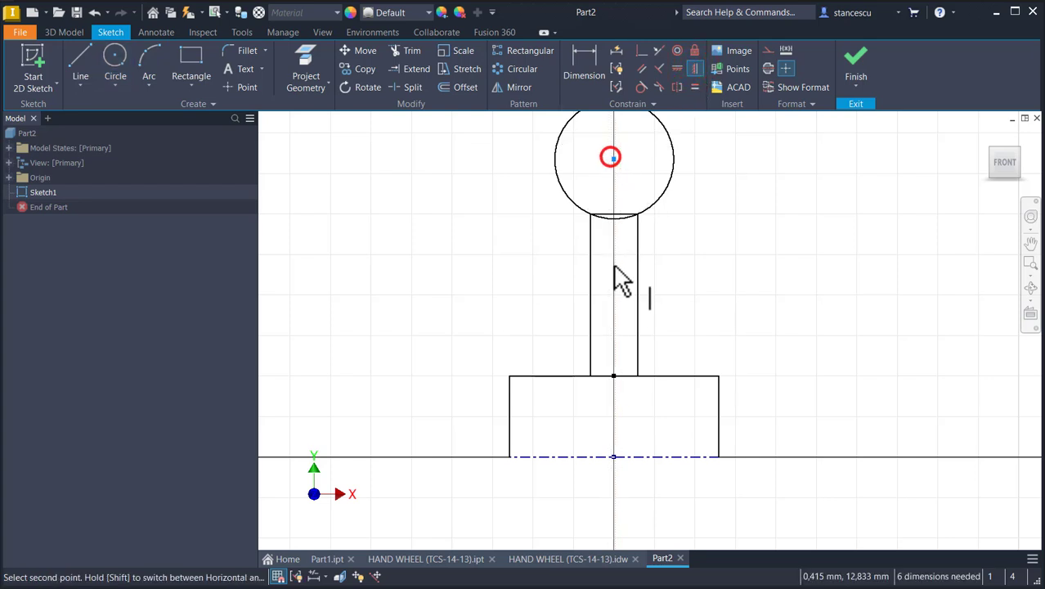
left_click(614, 457)
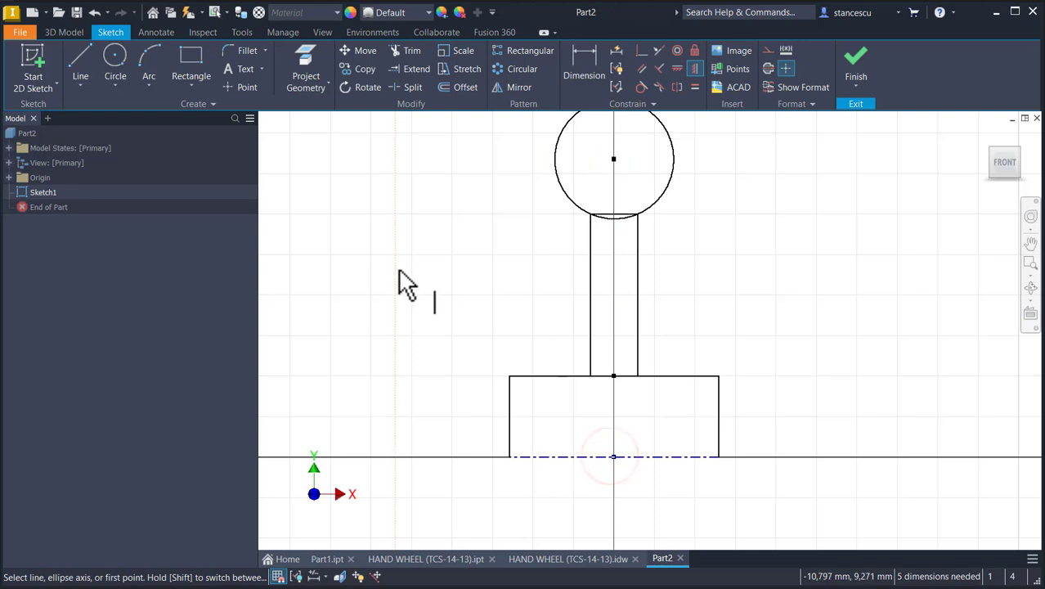
Split the circle where it meets the upper corners of the narrow rectangle
scroll(677, 223, "up", 3)
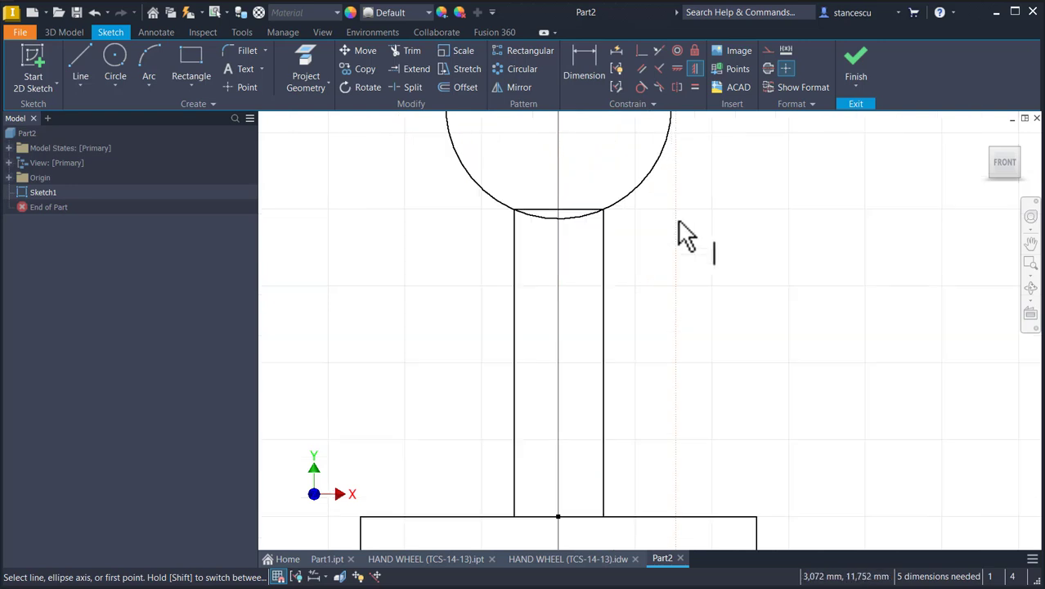
middle_click_drag(674, 237, 726, 289)
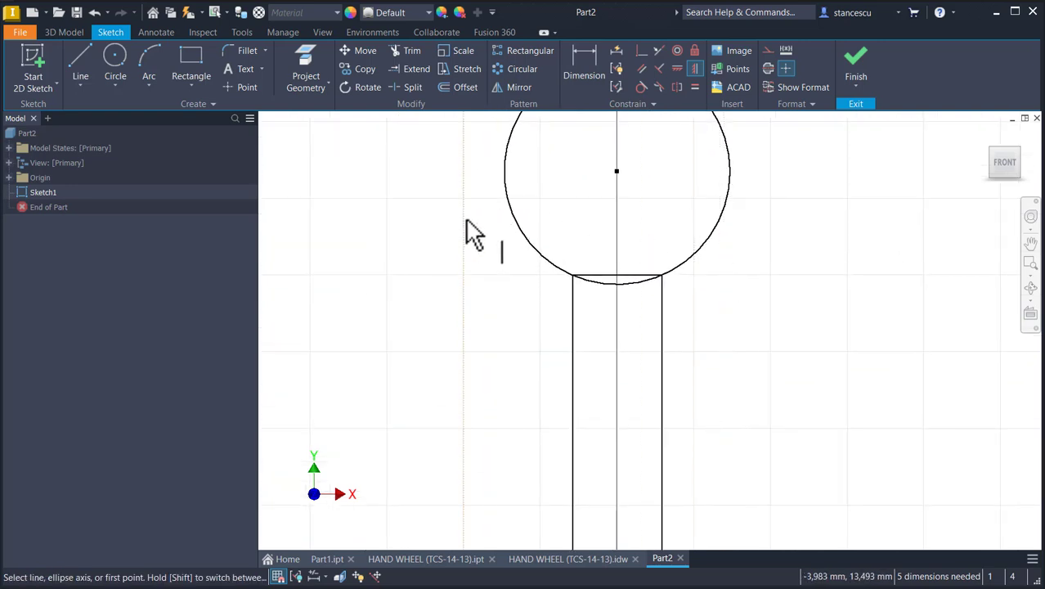
left_click(412, 86)
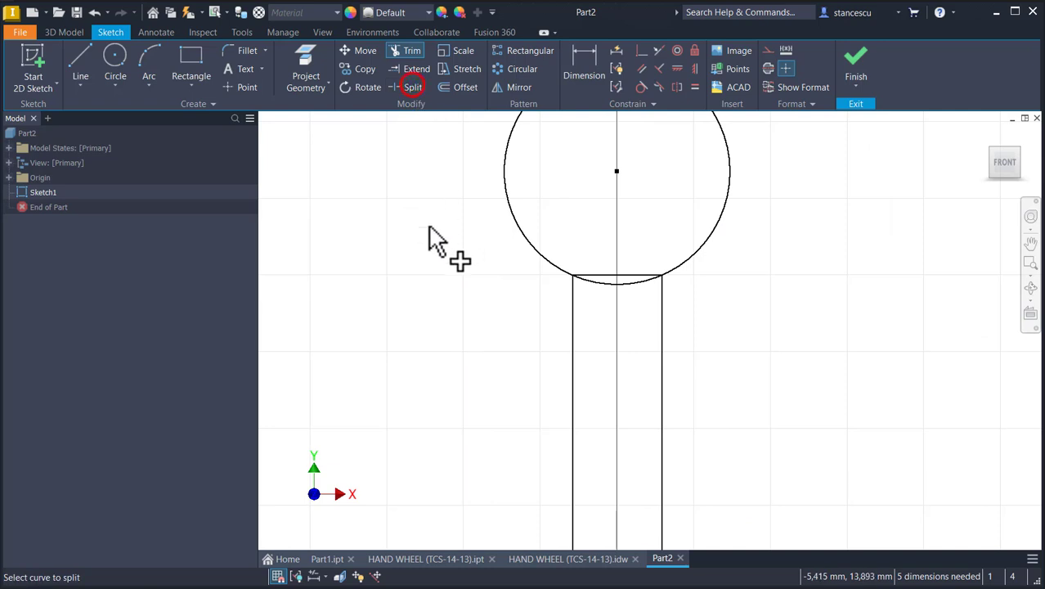
left_click(597, 280)
left_click(496, 310)
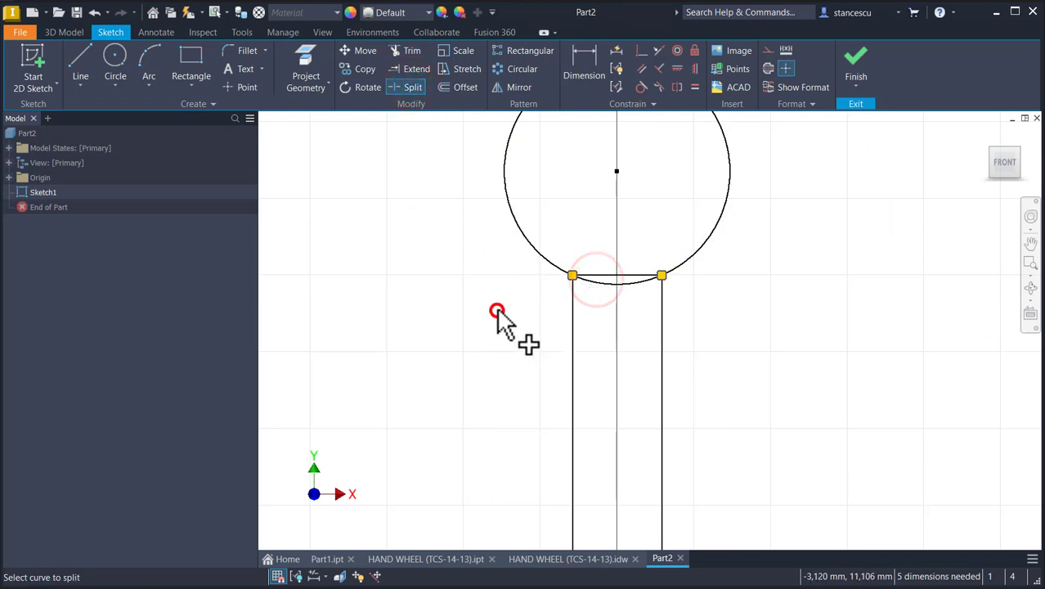
Convert the circle's short lower arc and the narrow rectangle's upper edge to construction geometry
left_click(636, 281)
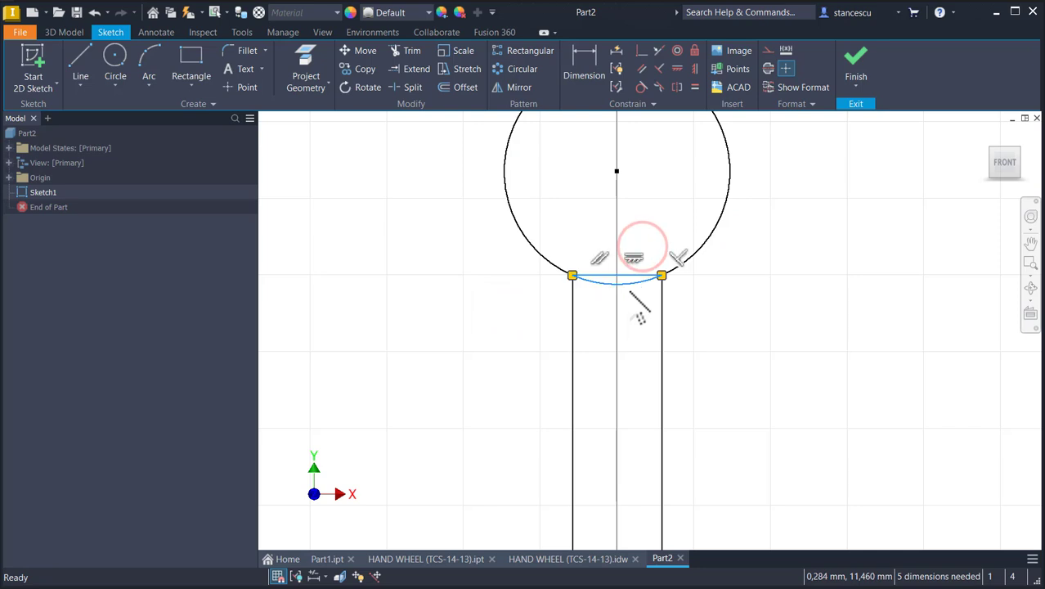
left_click(768, 50)
left_click(791, 188)
Dimension the radius of the large rim arc as 15/2 mm
scroll(798, 192, "down", 2)
scroll(815, 196, "down", 1)
key("d")
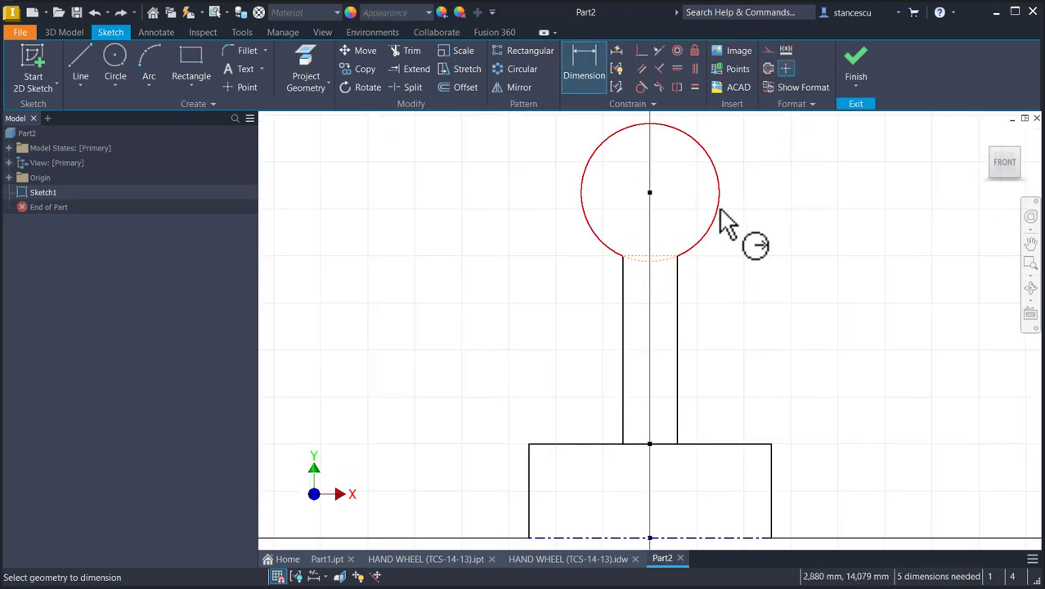
left_click(719, 217)
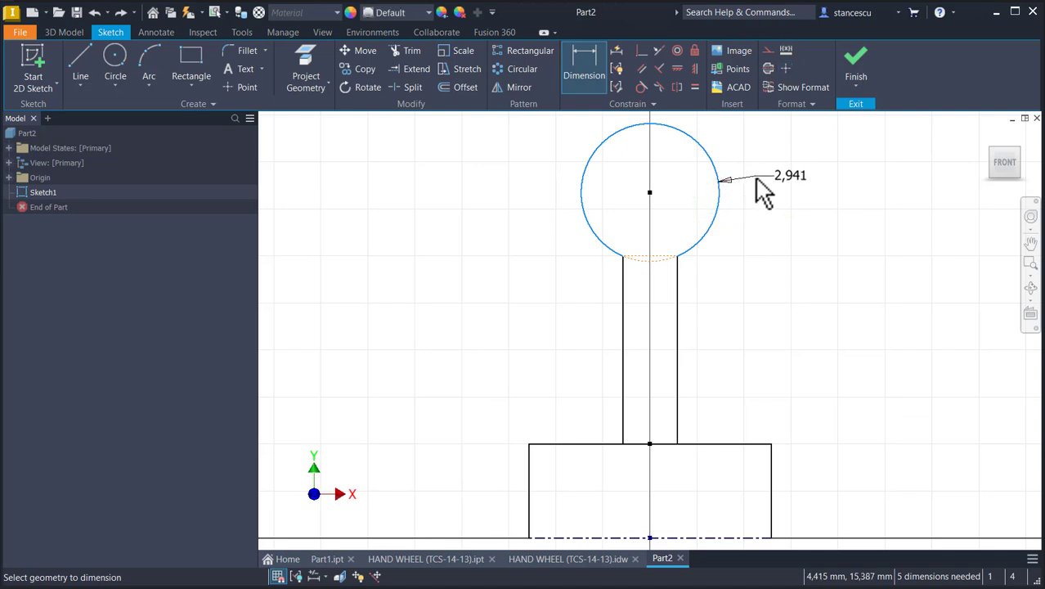
left_click(753, 178)
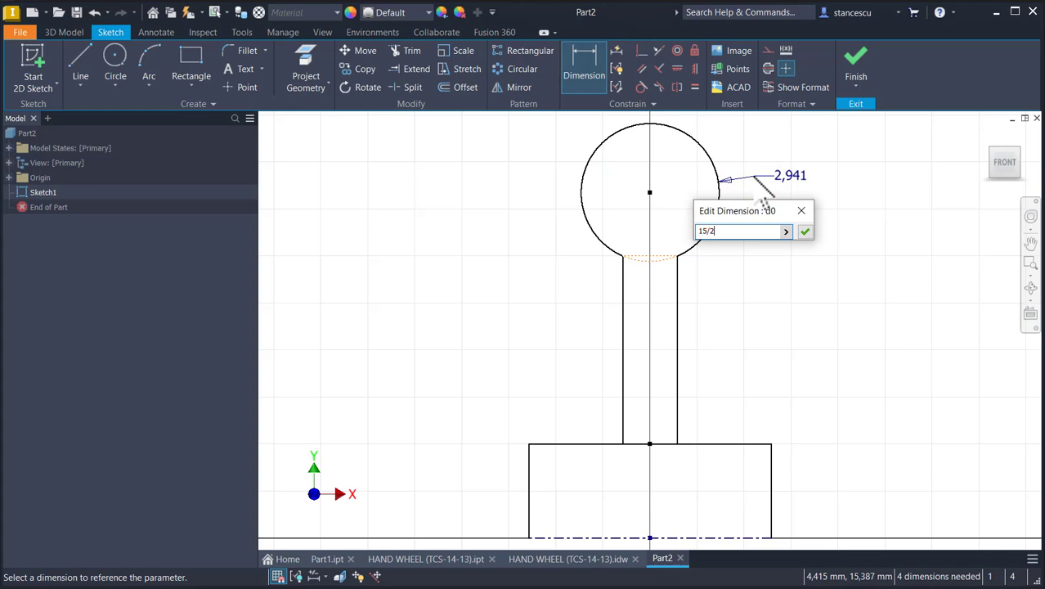
key("Return")
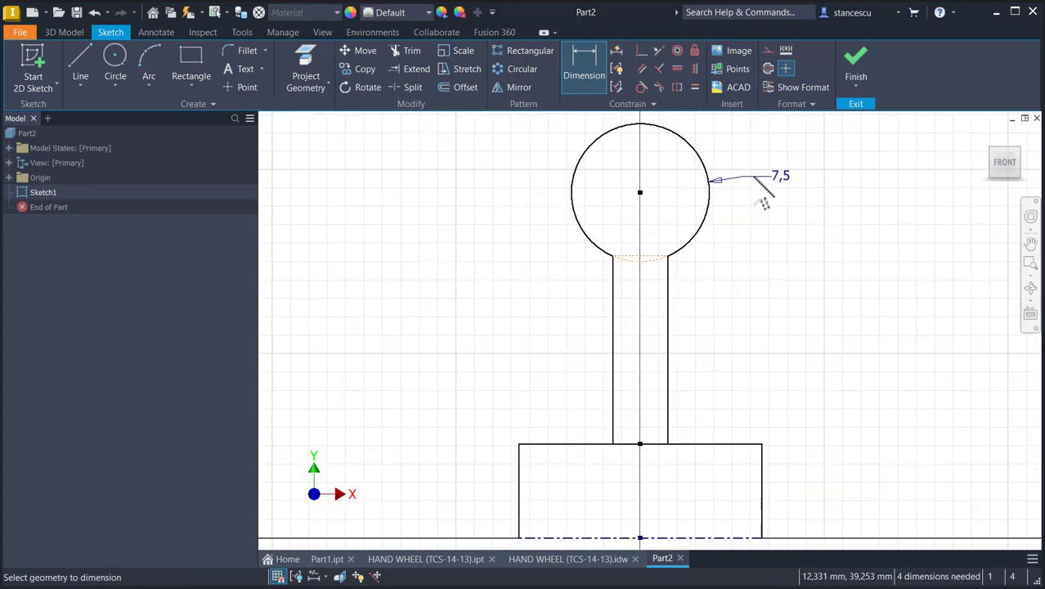
Dimension the rim arc's centre from the centerline as a diameter of 87 mm
left_click(573, 206)
left_click(575, 537)
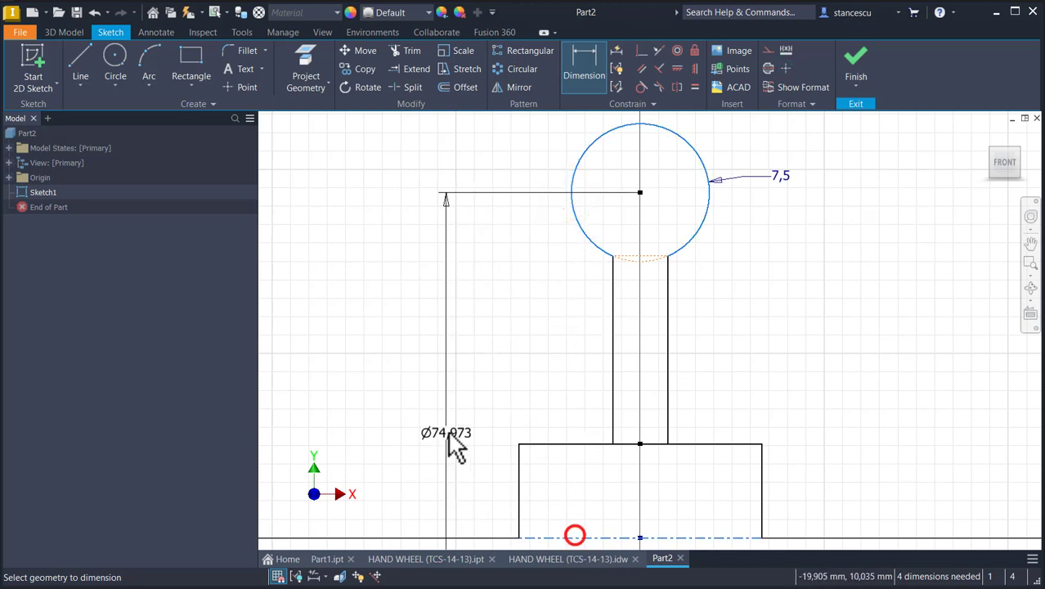
left_click(447, 399)
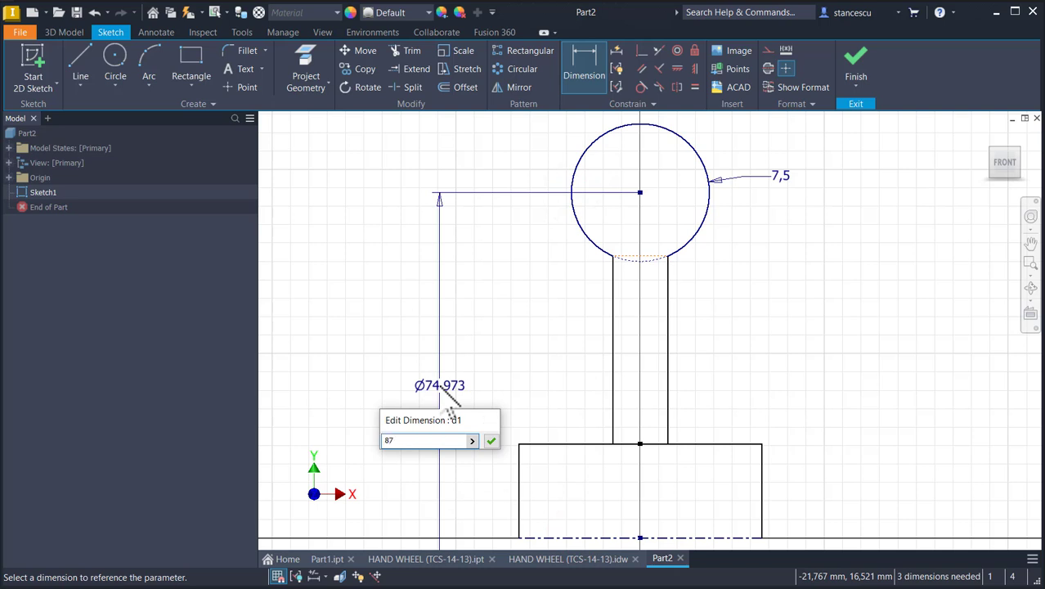
type("87")
key("Return")
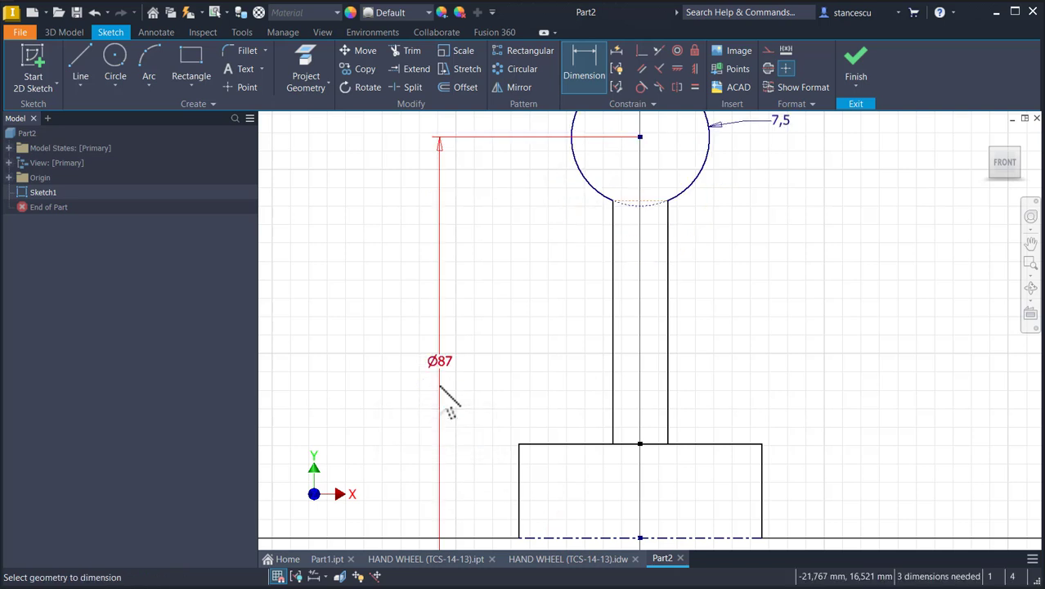
Dimension the width of the web between its two vertical sides as 5 mm
left_click(612, 260)
left_click(668, 259)
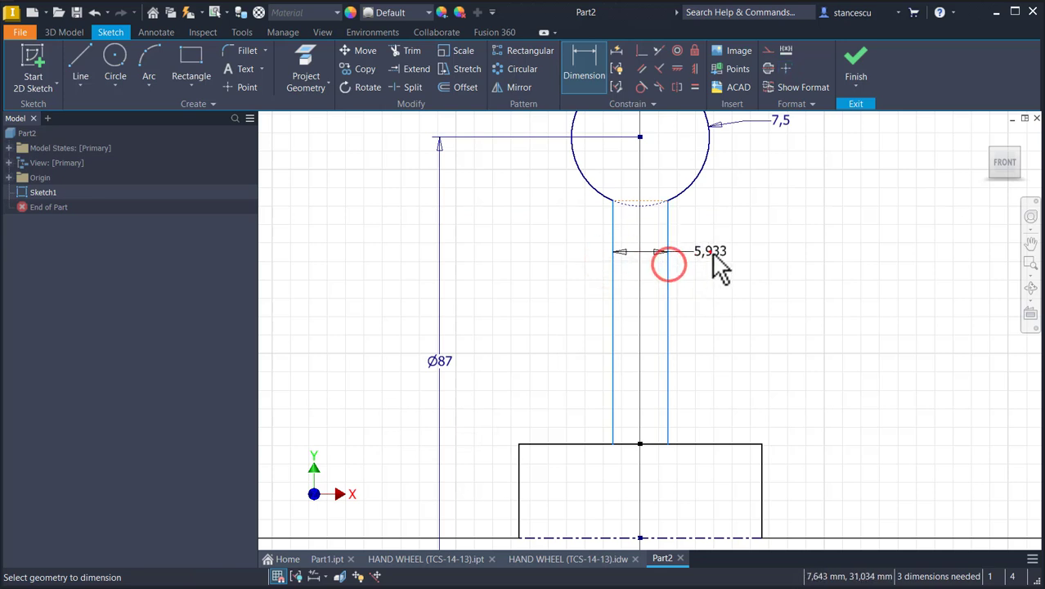
left_click(710, 251)
type("5")
key("Return")
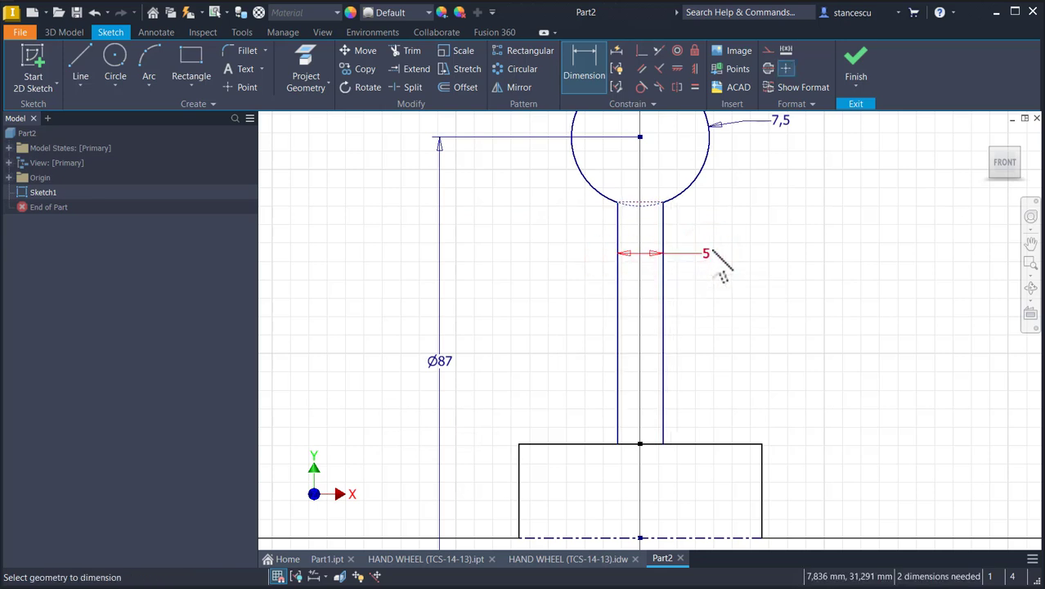
Dimension the width of the hub rectangle along its upper edge as 15 mm
left_click(732, 445)
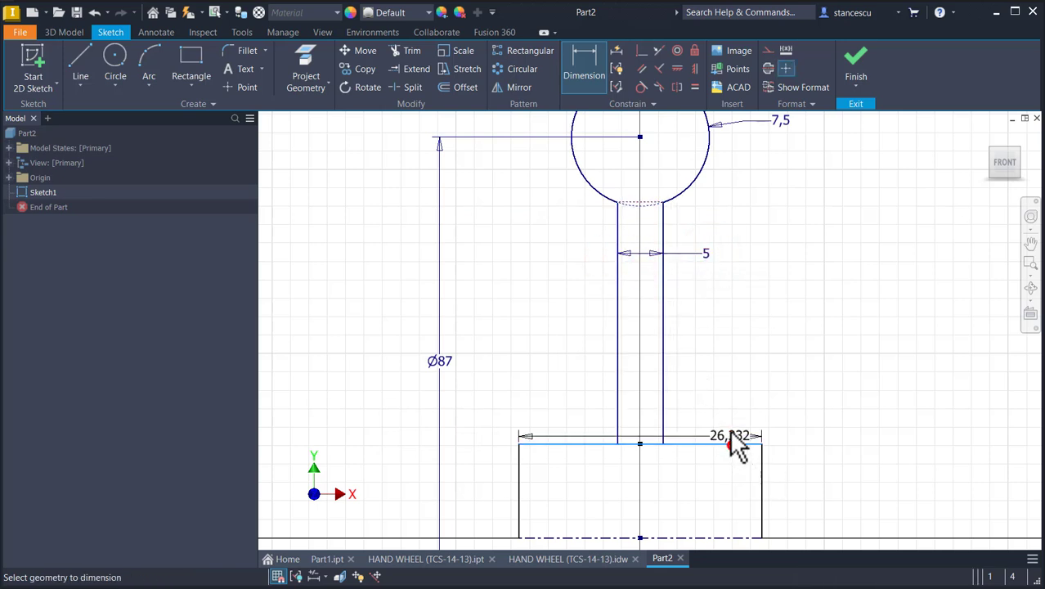
left_click(724, 394)
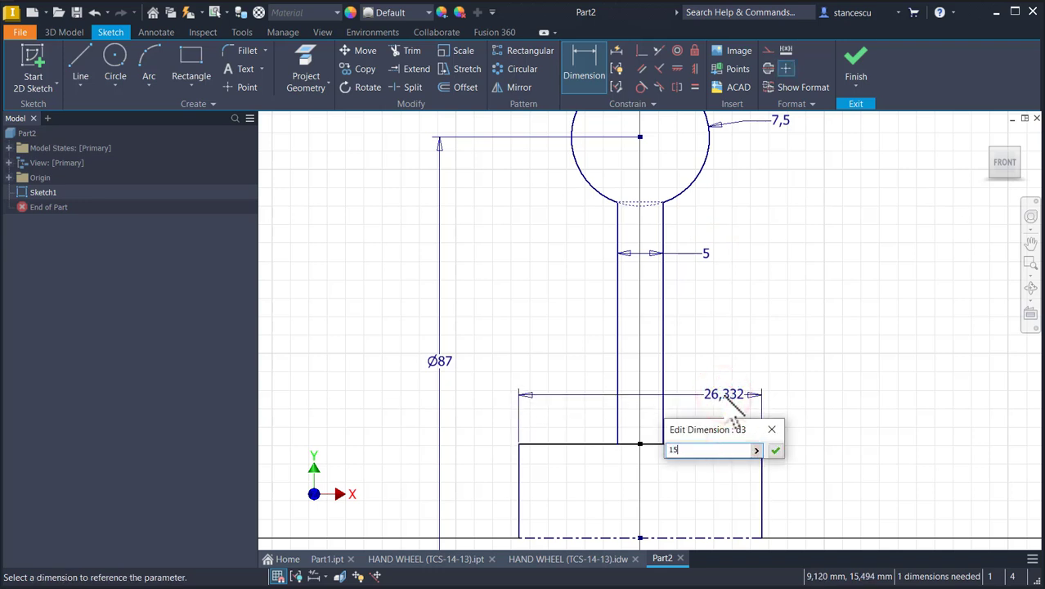
type("15")
key("Return")
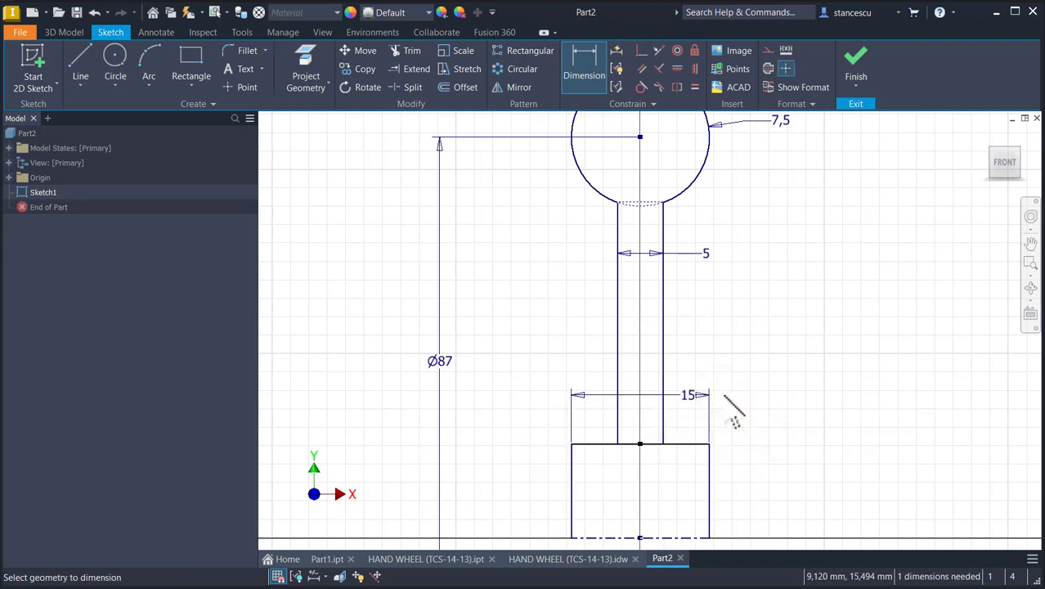
Dimension the hub's upper edge from the centerline as a diameter of 22 mm
left_click(596, 445)
left_click(599, 537)
left_click(528, 520)
type("20")
key("Return")
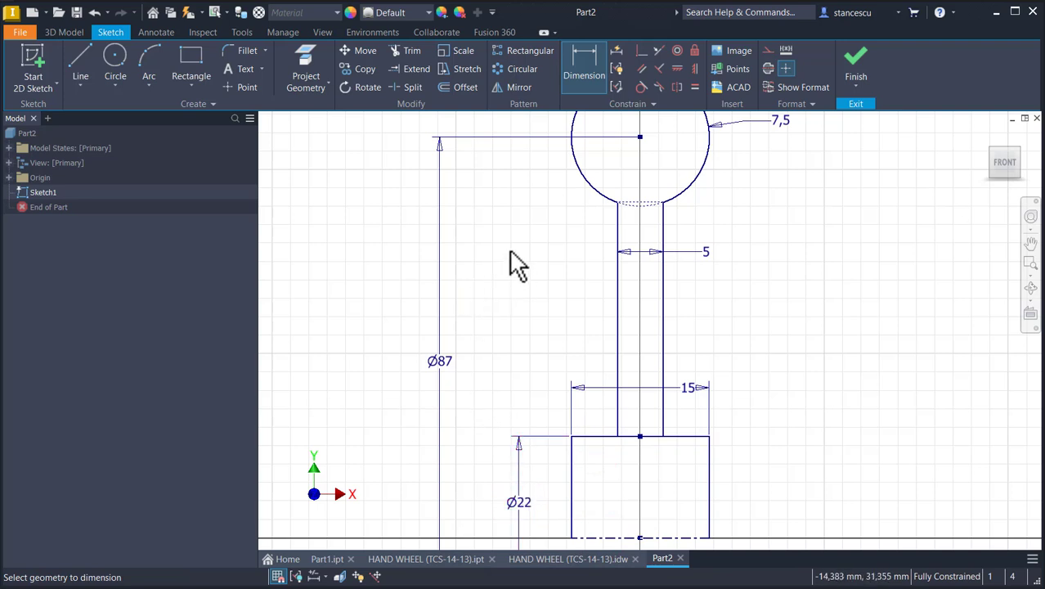
Split the hub's upper edge at the two points where the web's sides meet it
left_click(412, 87)
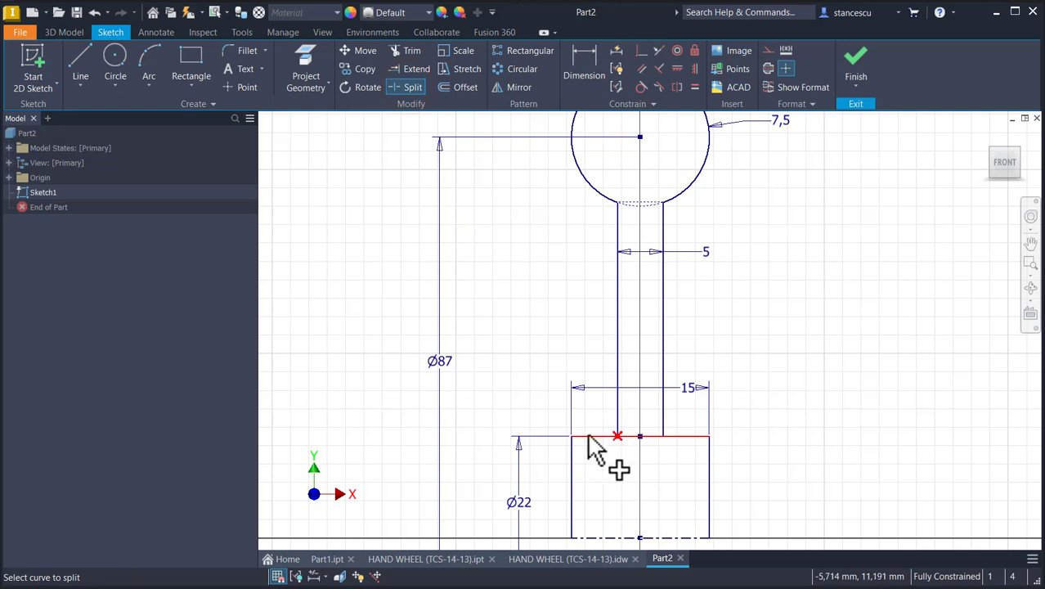
left_click(628, 441)
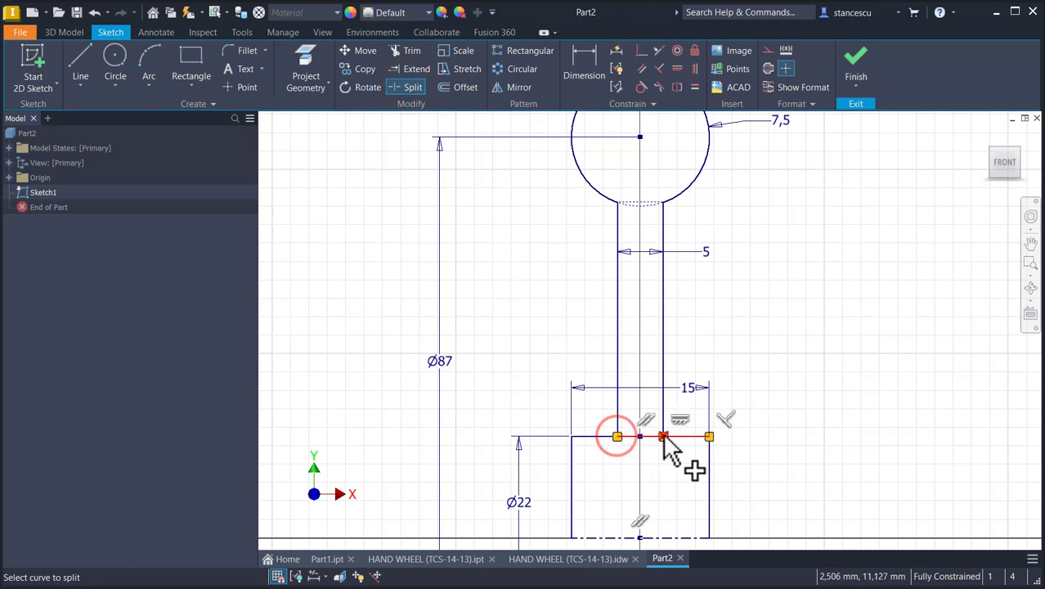
left_click(663, 435)
key("Escape")
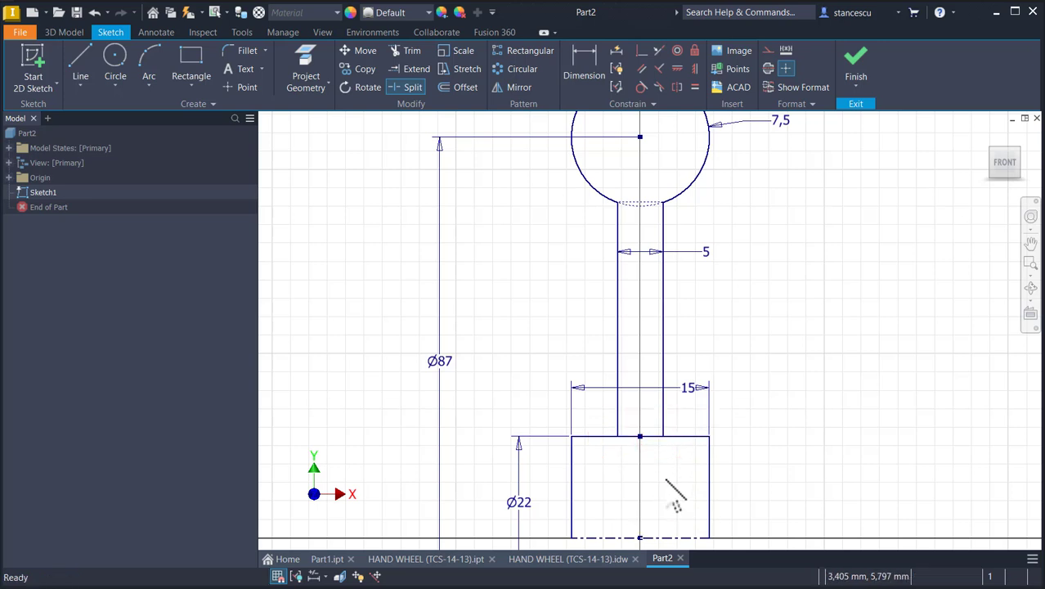
Convert the middle segment of the hub's upper edge, under the web, to construction geometry
left_click(631, 437)
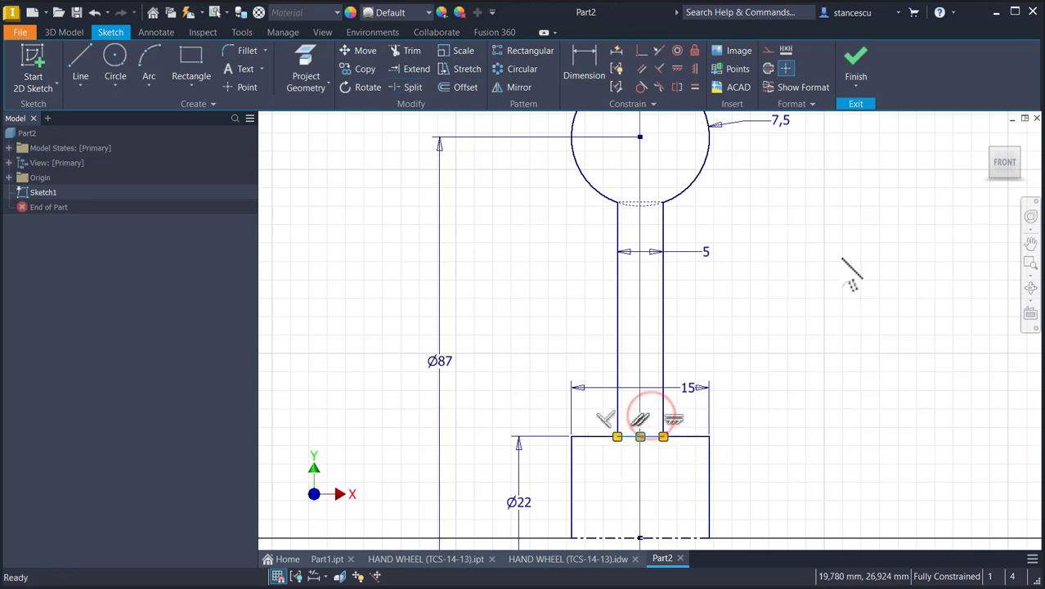
left_click(768, 49)
left_click(806, 230)
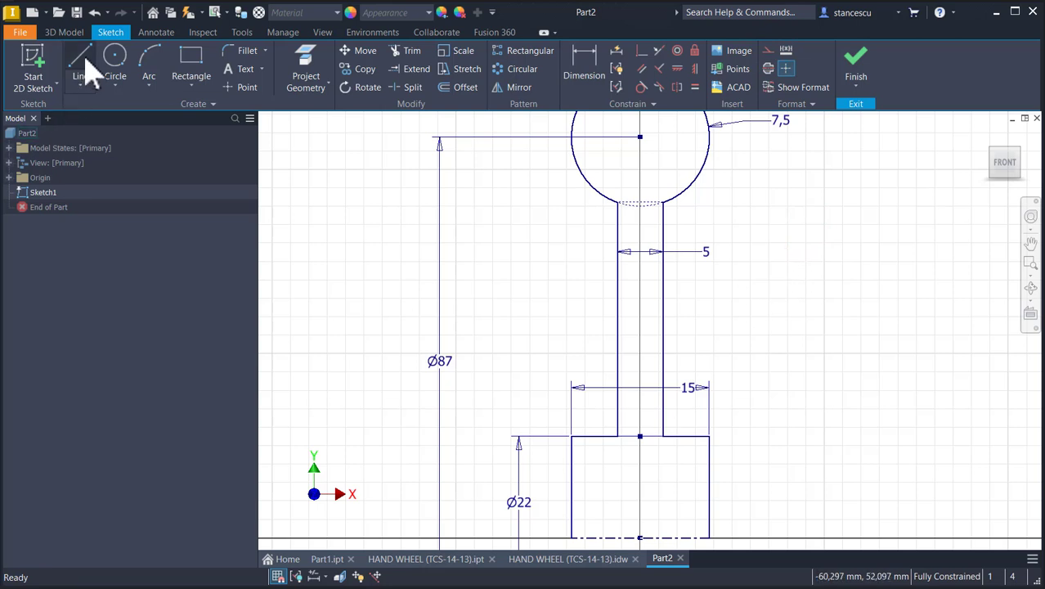
Add a driven diameter dimension from the centerline to the construction line at the web's upper end
left_click(577, 55)
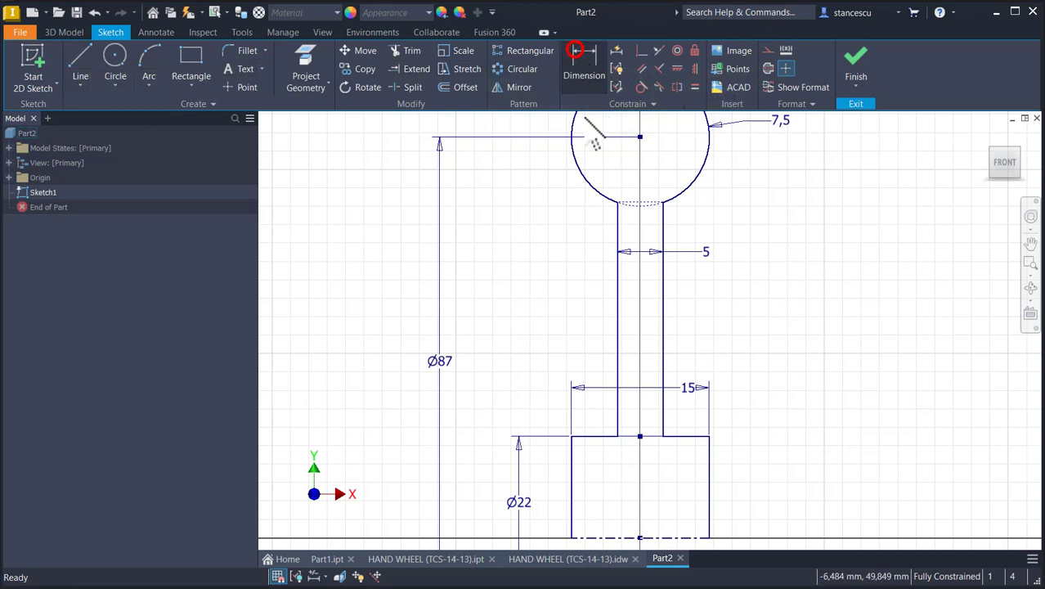
left_click(685, 538)
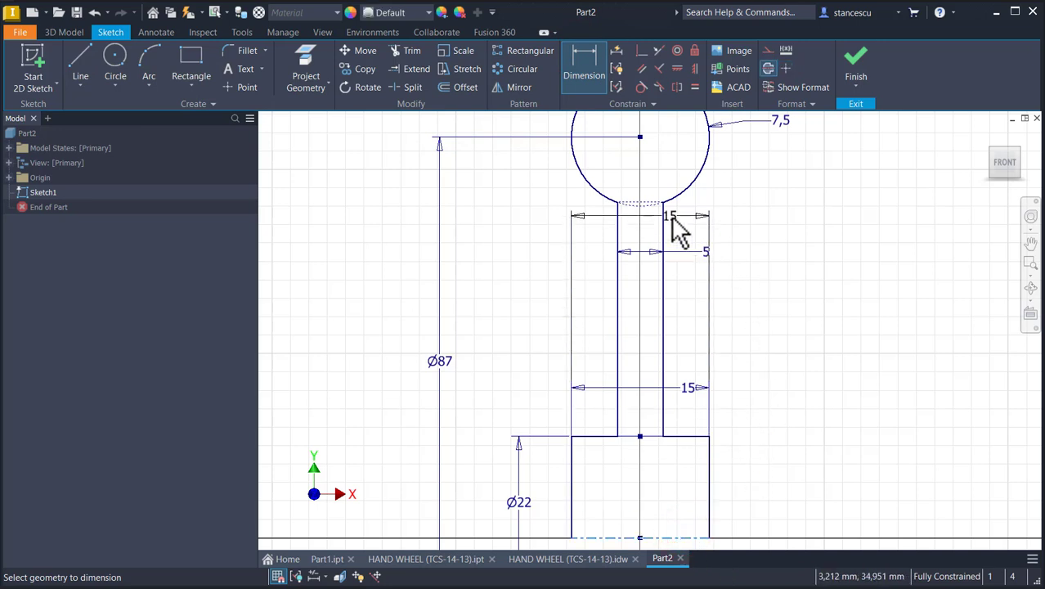
left_click(649, 202)
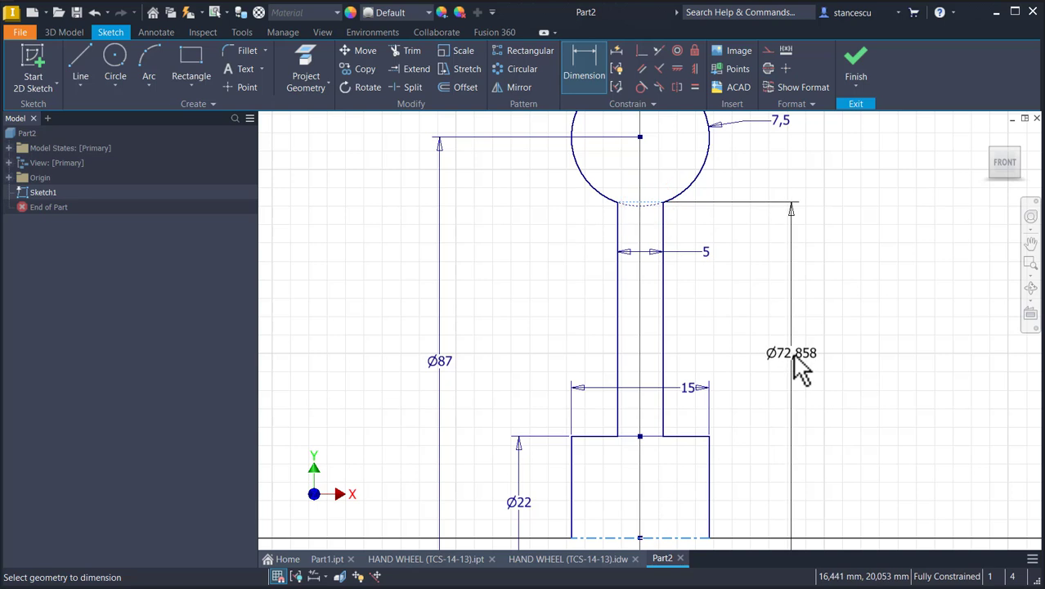
left_click(792, 360)
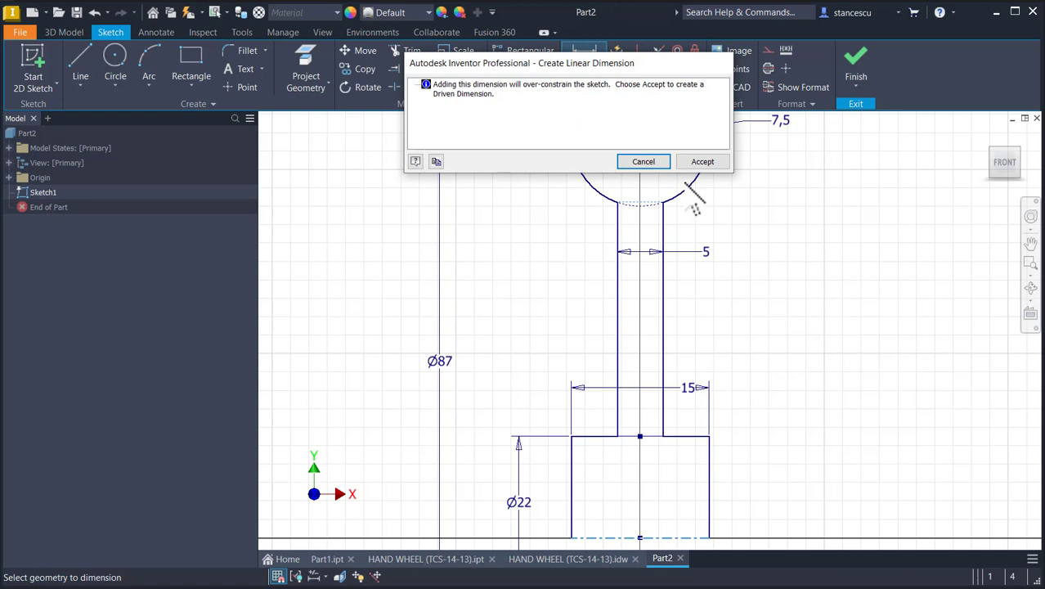
left_click(700, 161)
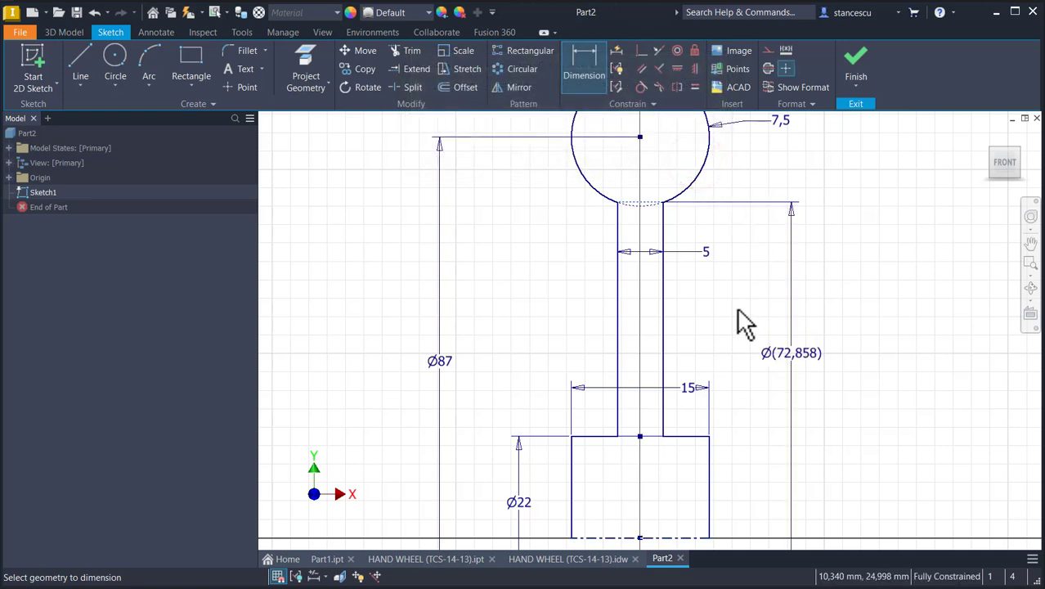
double_click(781, 363)
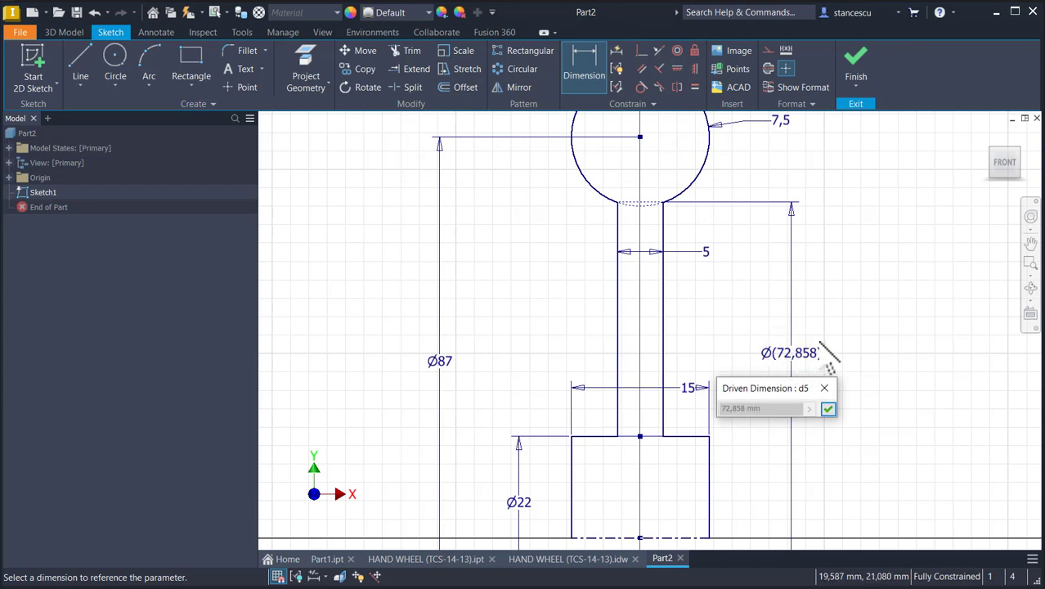
left_click(829, 408)
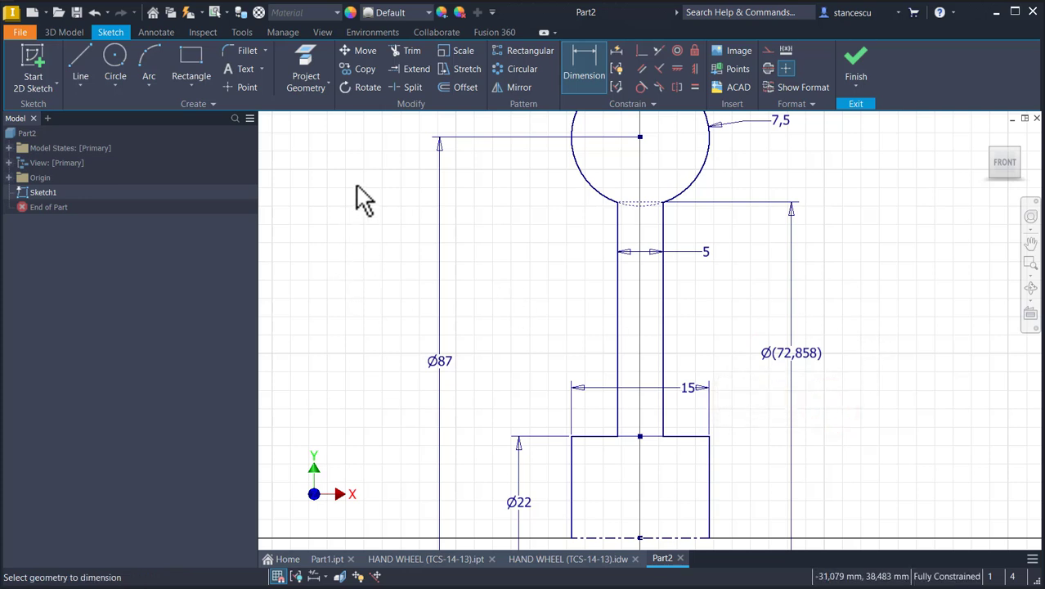
Rename the reference parameter of the driven web diameter as DiaInt
left_click(277, 37)
left_click(157, 66)
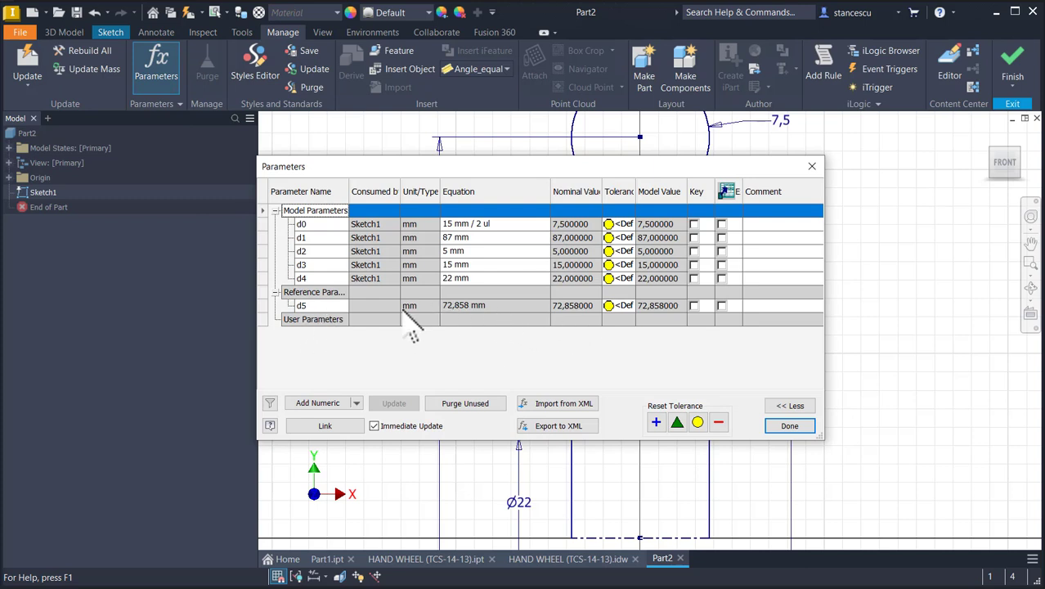
left_click(312, 306)
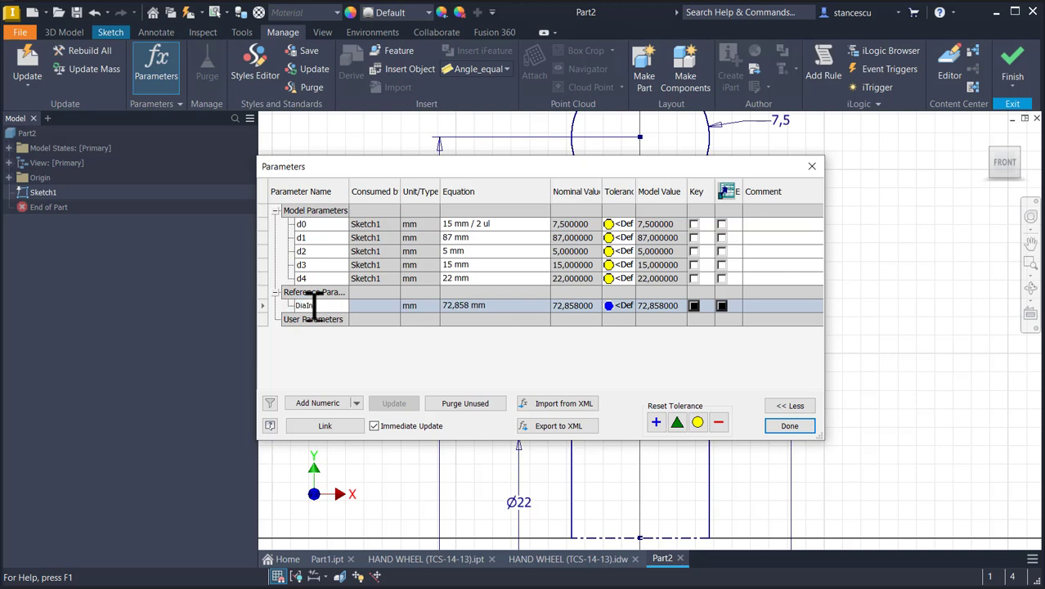
left_click(788, 425)
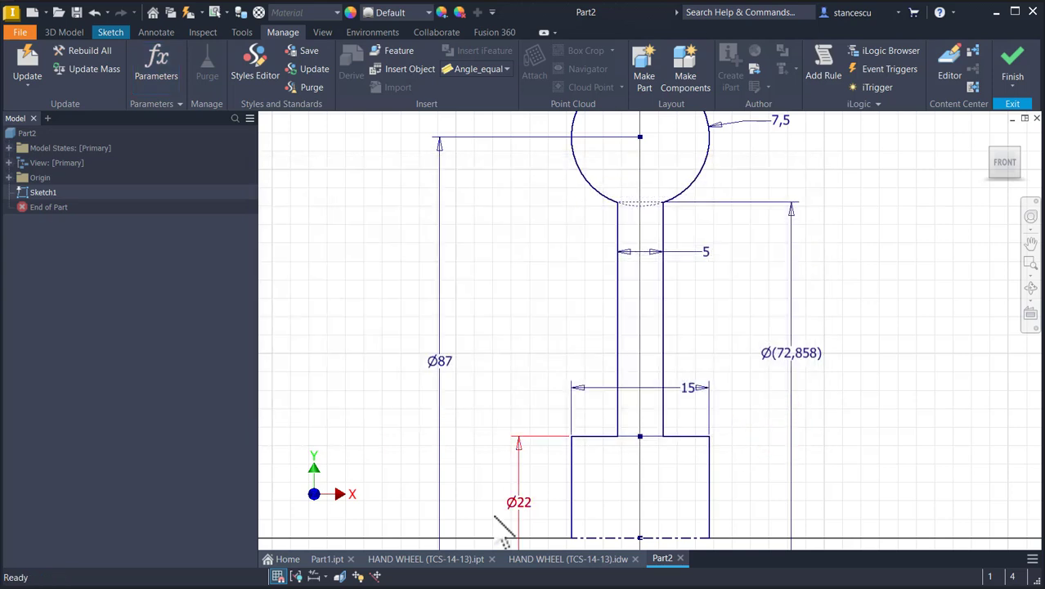
Display the sketch dimensions as expressions to check the parameter names, and return them to plain values
left_click(314, 576)
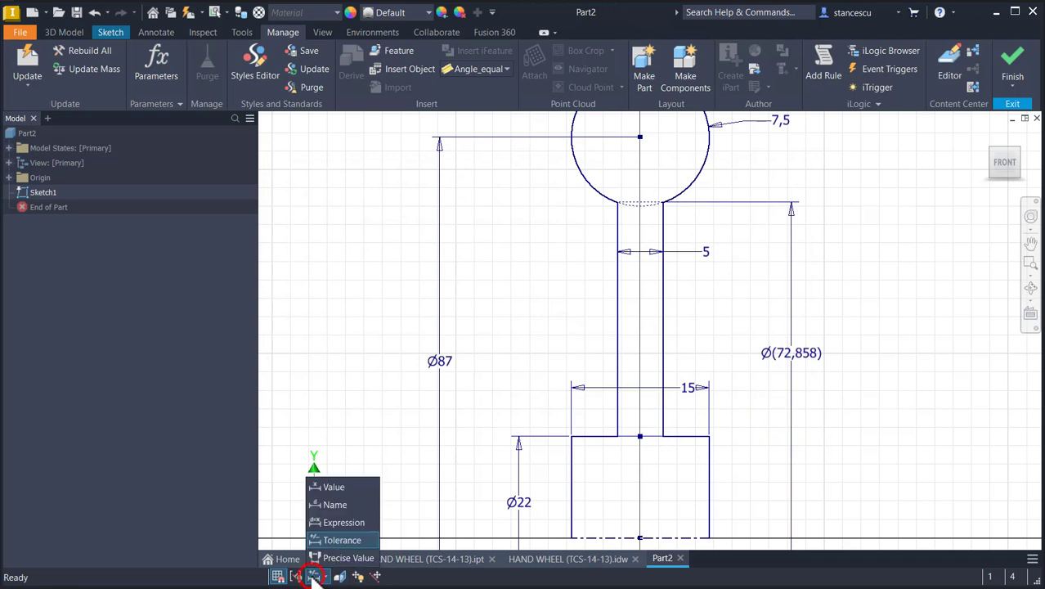
left_click(344, 523)
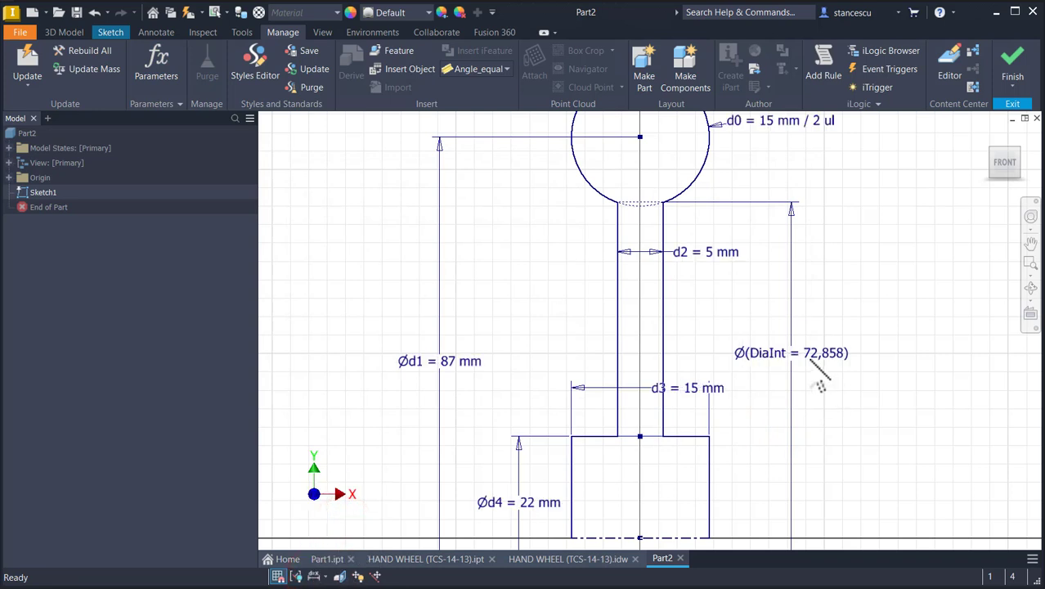
left_click(313, 577)
left_click(338, 484)
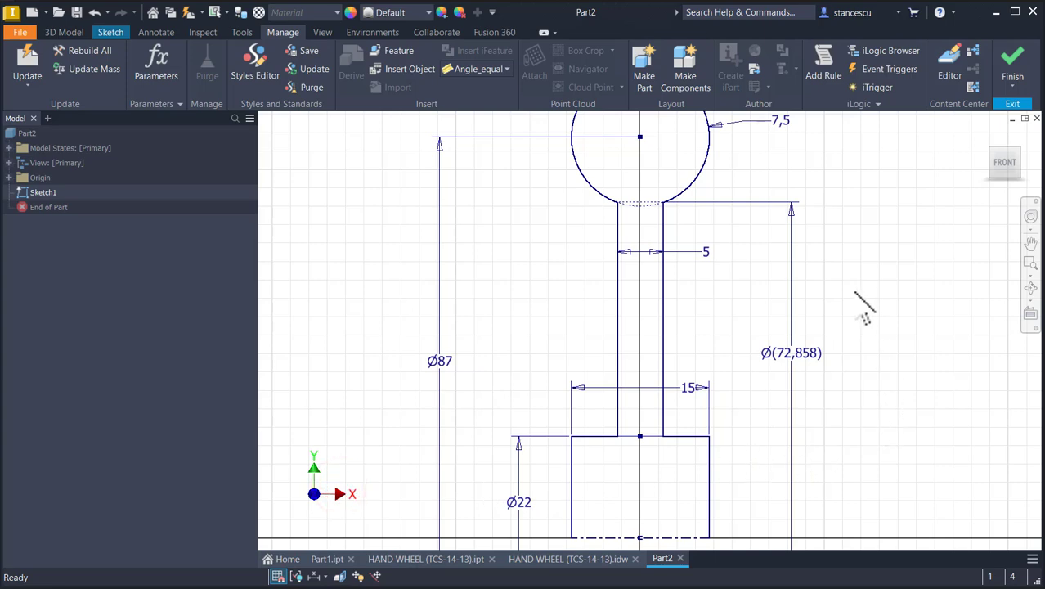
Finish the sketch and revolve the profile a full 360 degrees about the hub centerline into a solid
key("Home")
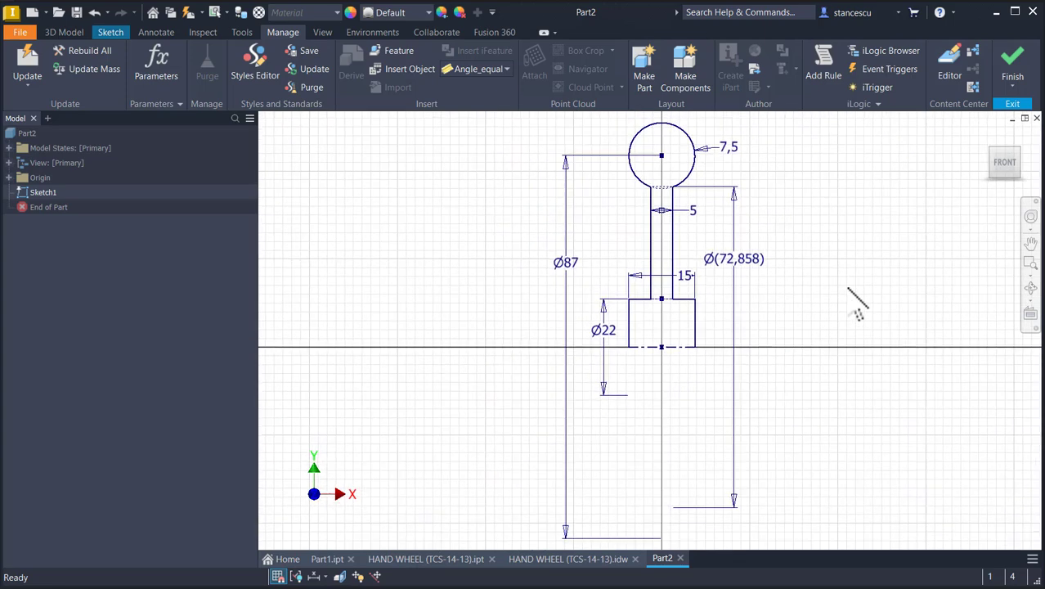
left_click(1011, 59)
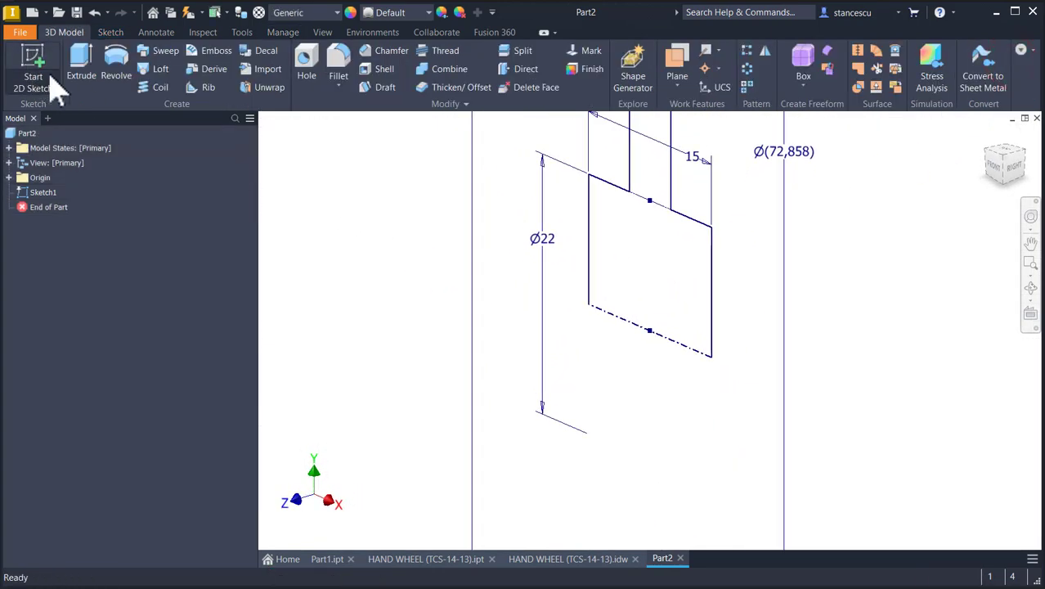
left_click(115, 74)
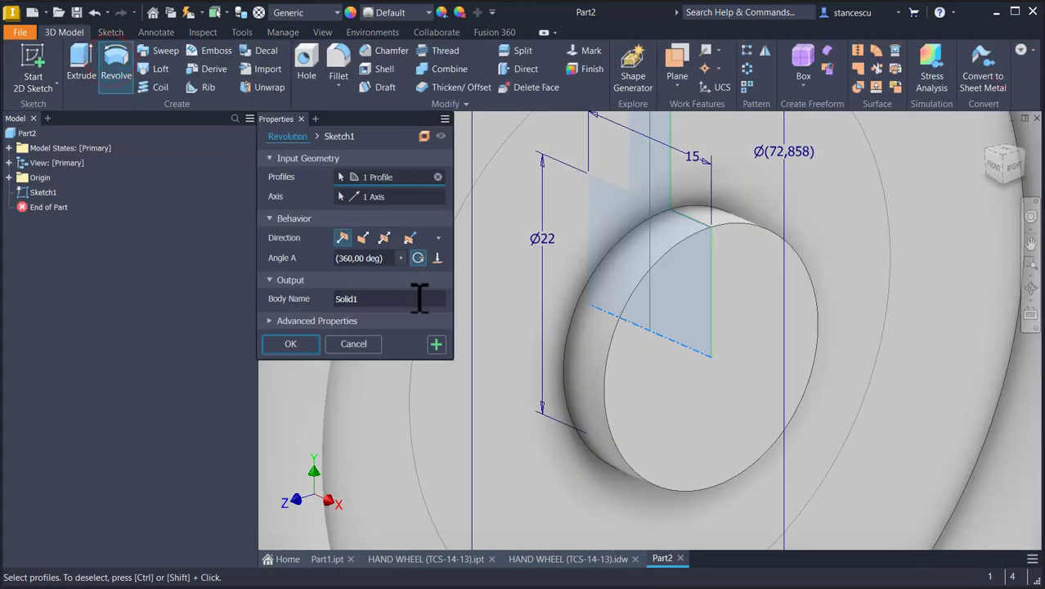
left_click(289, 343)
key("F6")
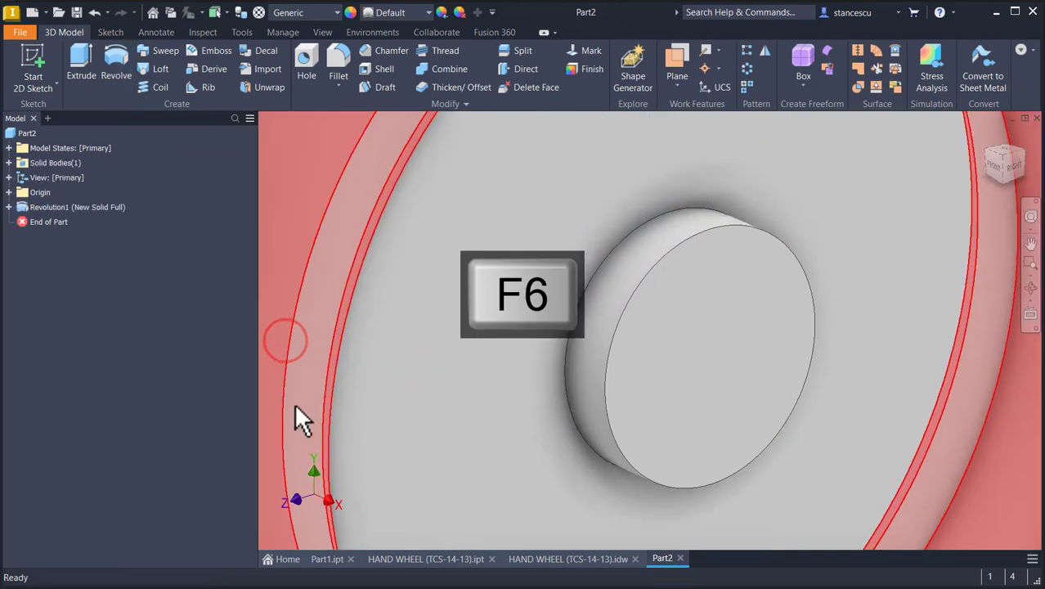
left_click(352, 293)
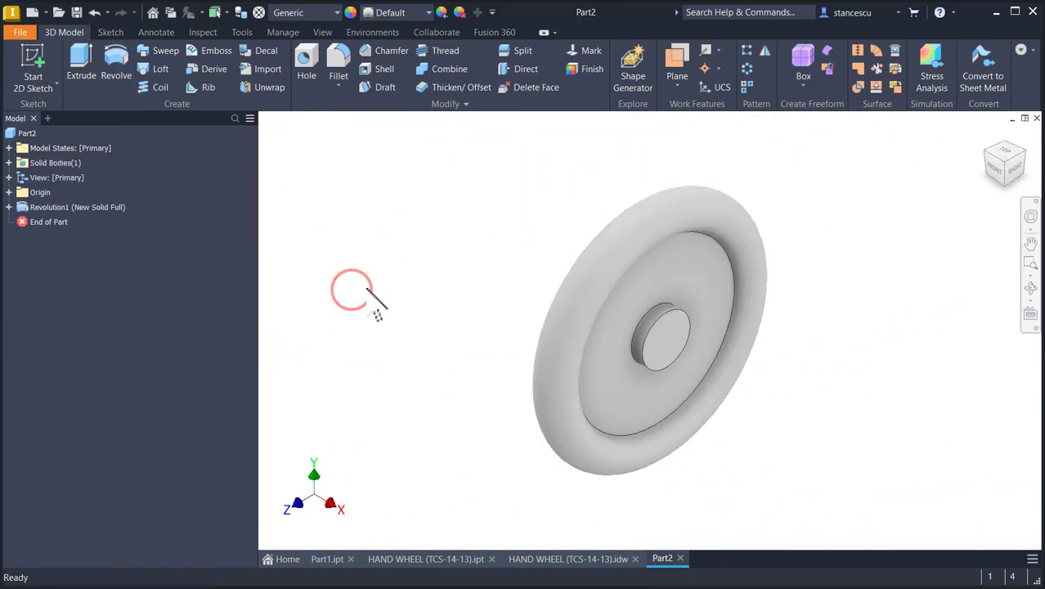
Switch to the drawing HAND WHEEL (TCS-14-13).idw and examine the dimensions of the curved openings in the web
left_click(538, 558)
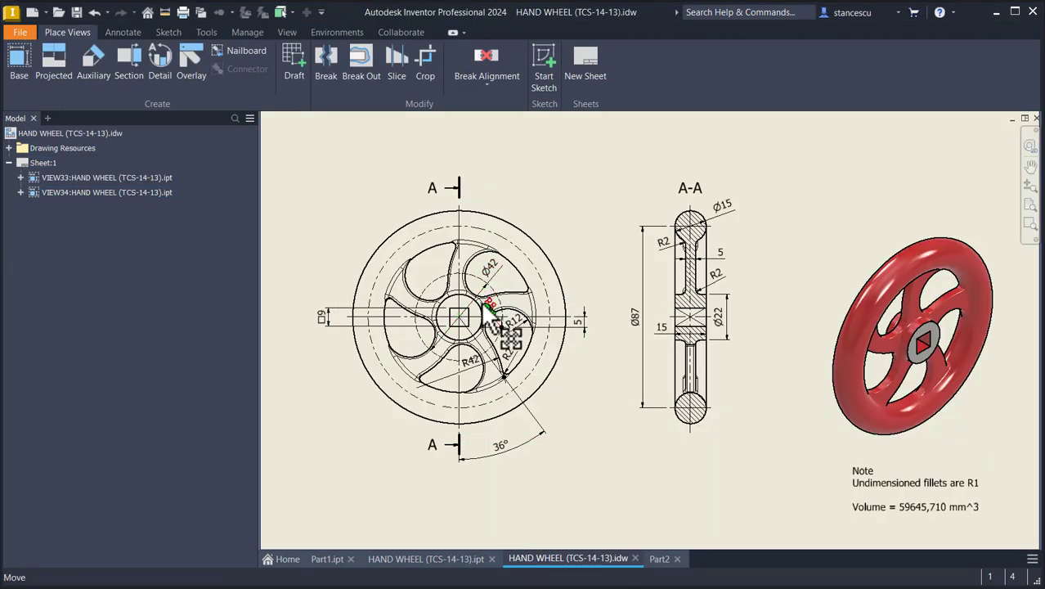
scroll(484, 345, "up", 5)
middle_click_drag(481, 328, 515, 268)
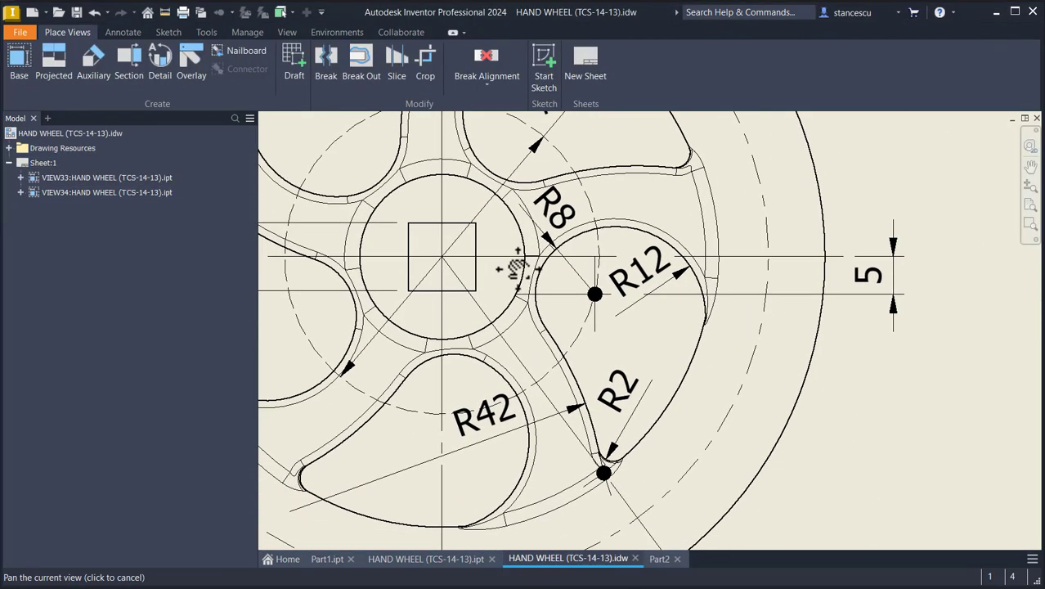
scroll(515, 286, "down", 4)
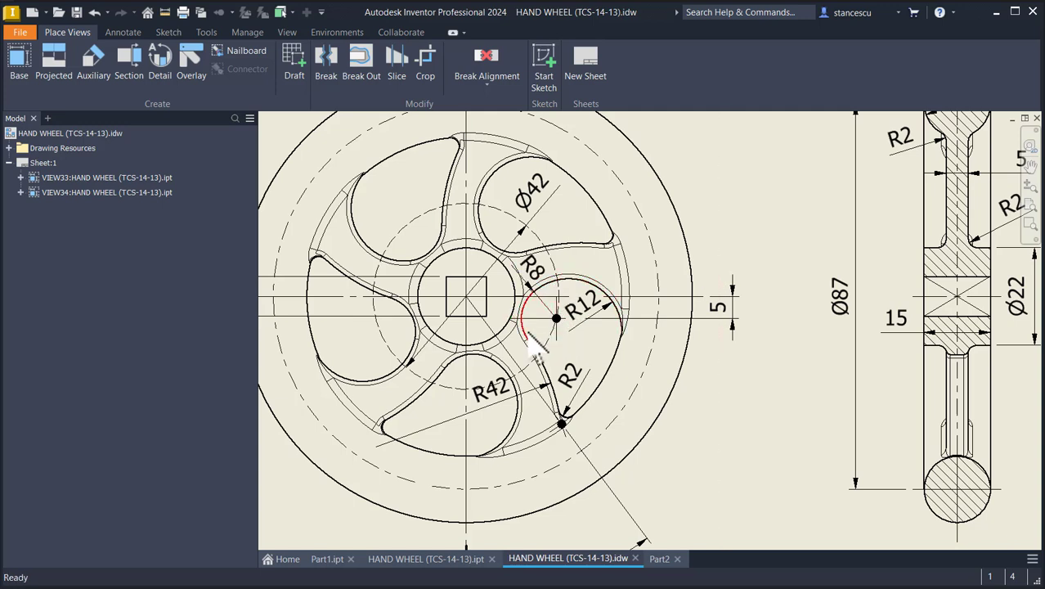
left_click(561, 423)
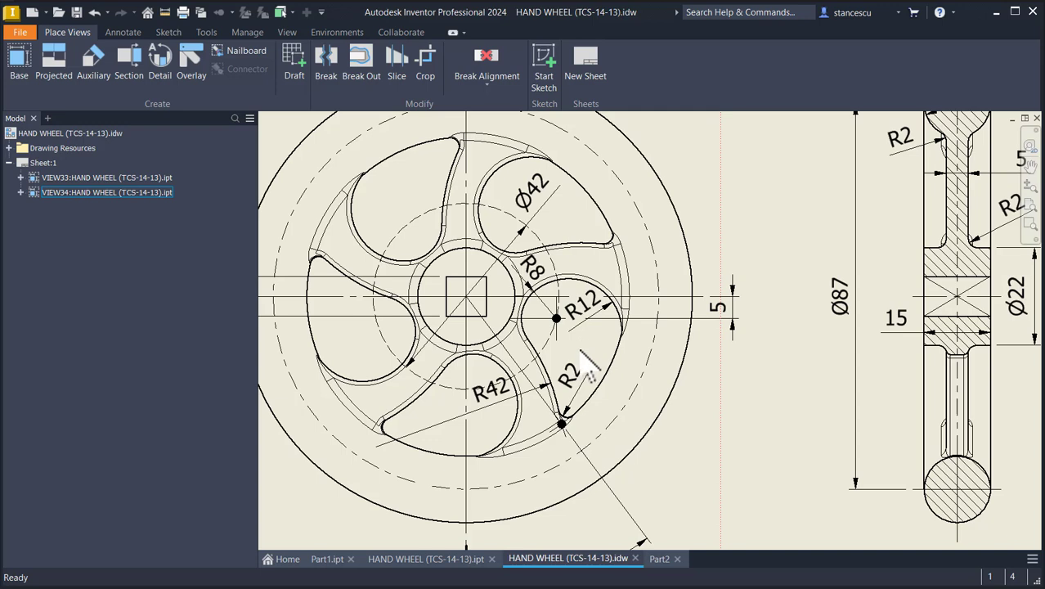
left_click(624, 377)
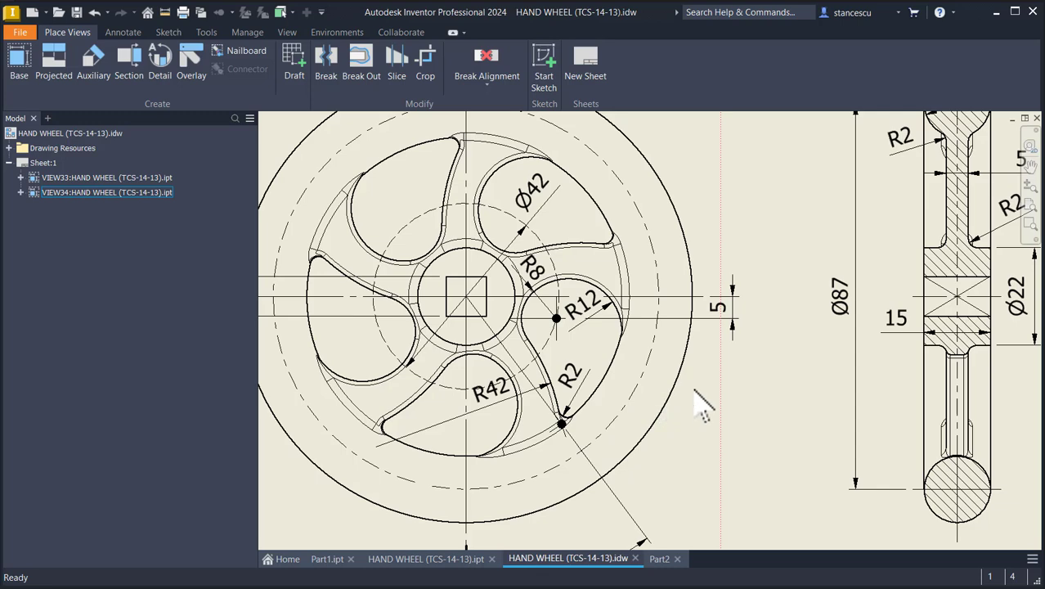
left_click(737, 391)
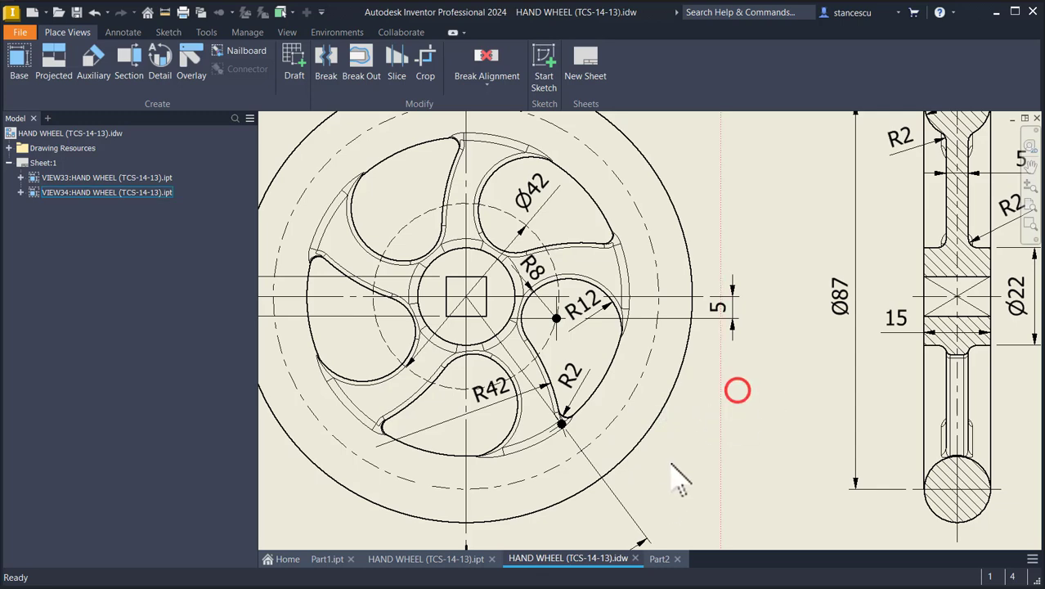
Return to Part2, start a sketch on the YZ plane of the wheel, and slice the graphics at the sketch plane
left_click(659, 560)
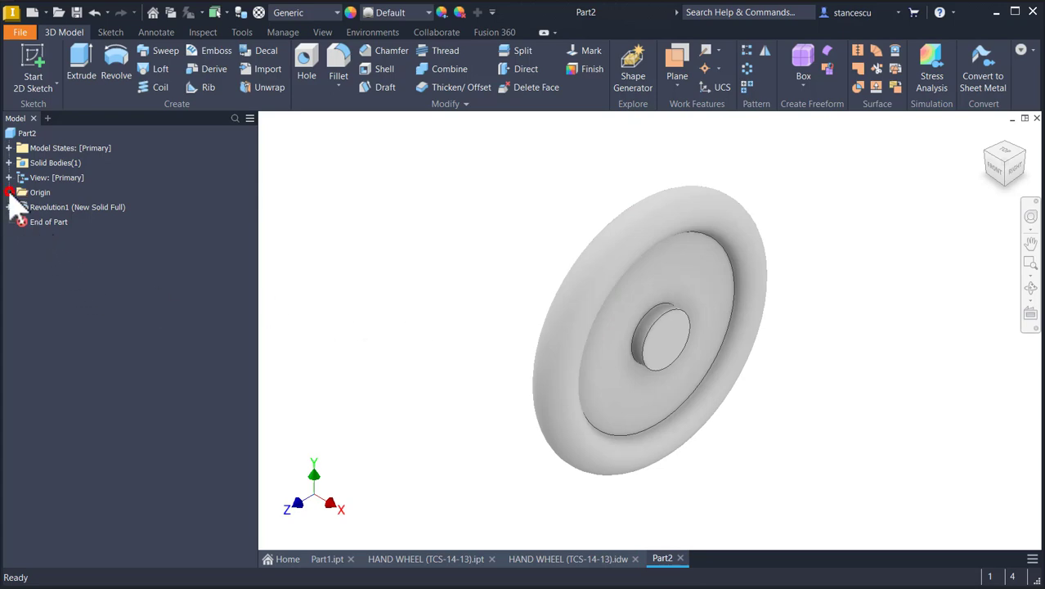
left_click(9, 193)
left_click(36, 207)
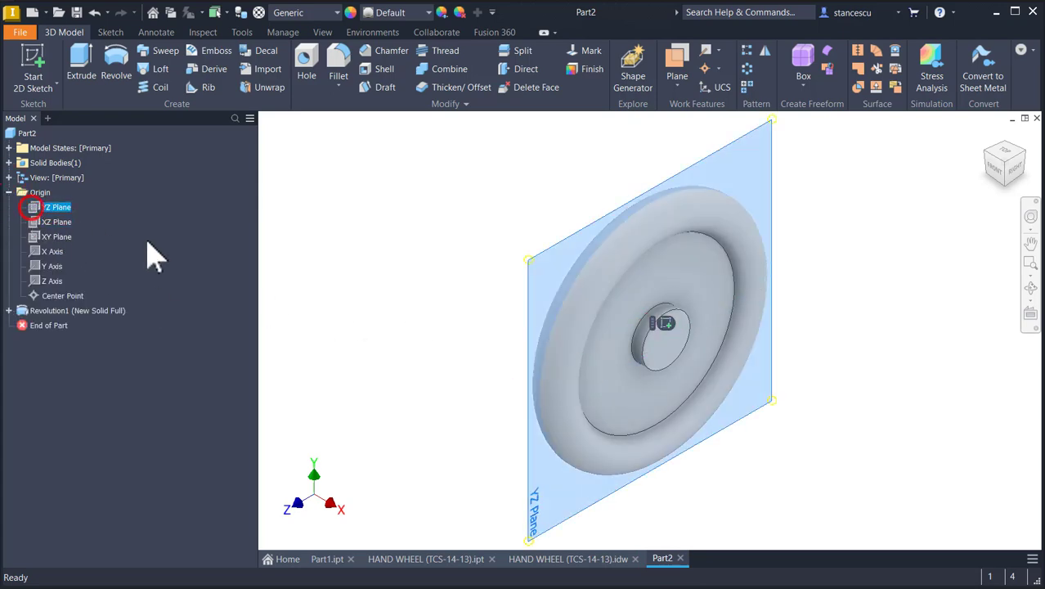
left_click(664, 324)
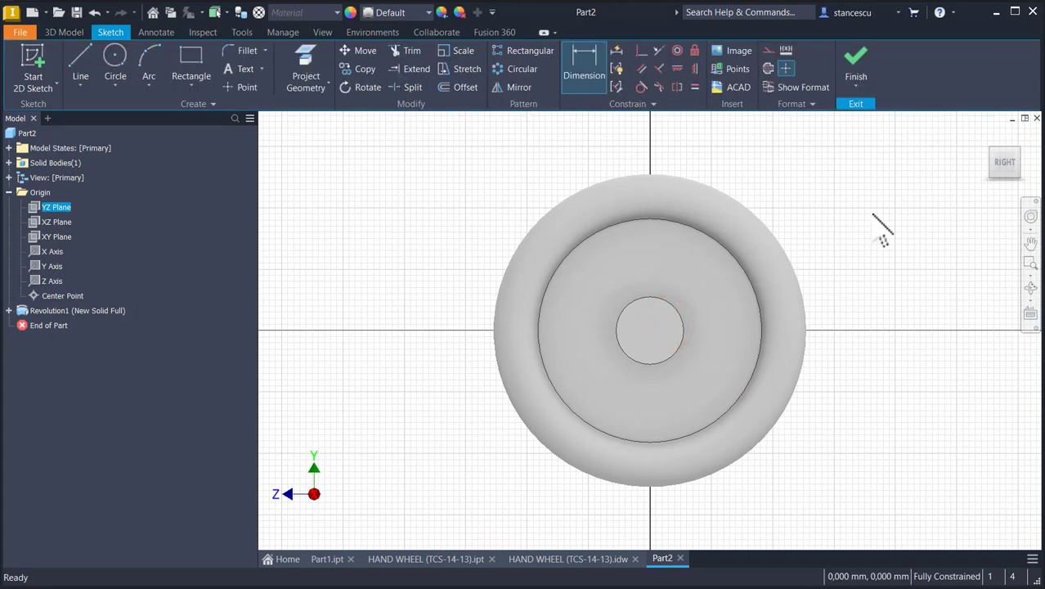
key("F7")
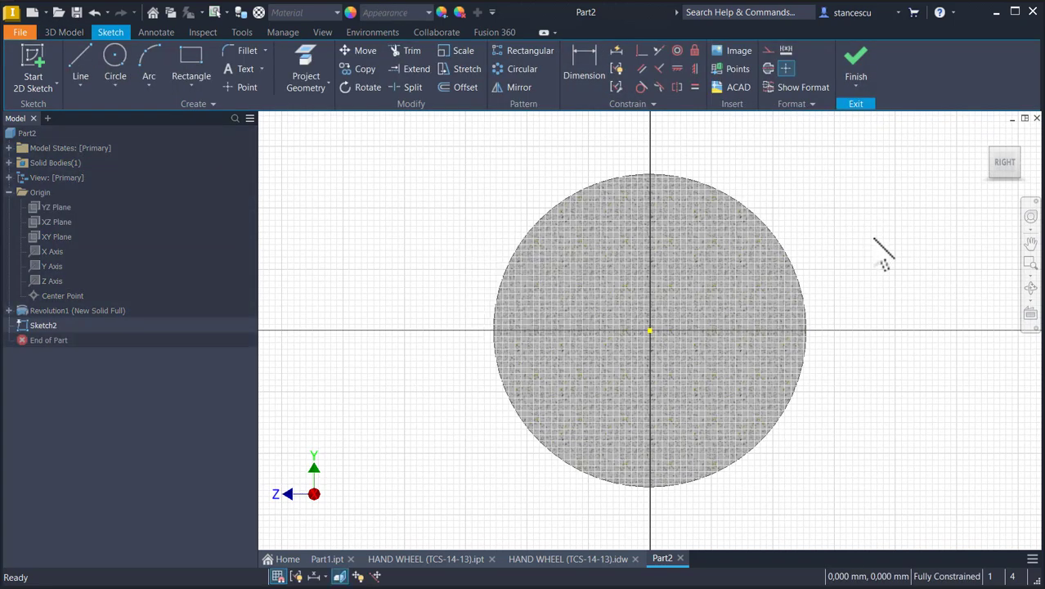
Draw a circle centered on the origin, defined by a diameter of 42 mm
left_click(117, 64)
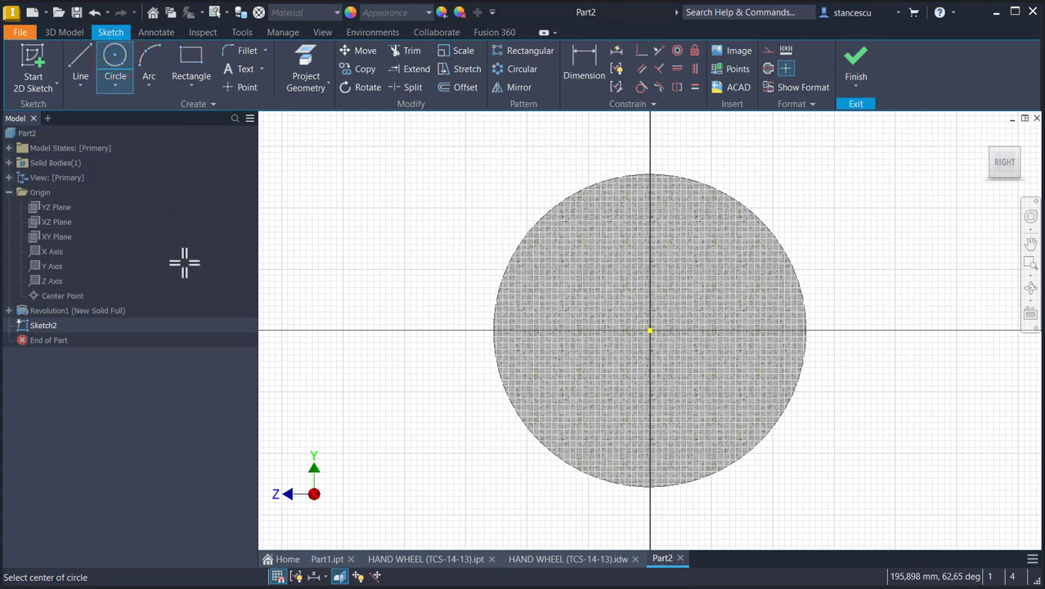
left_click(650, 330)
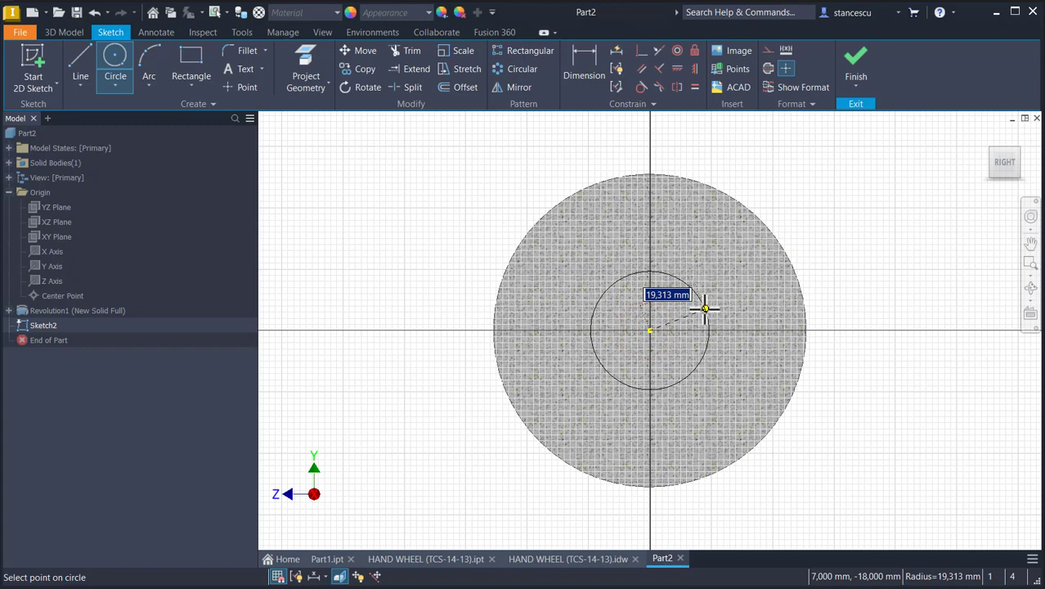
right_click(709, 310)
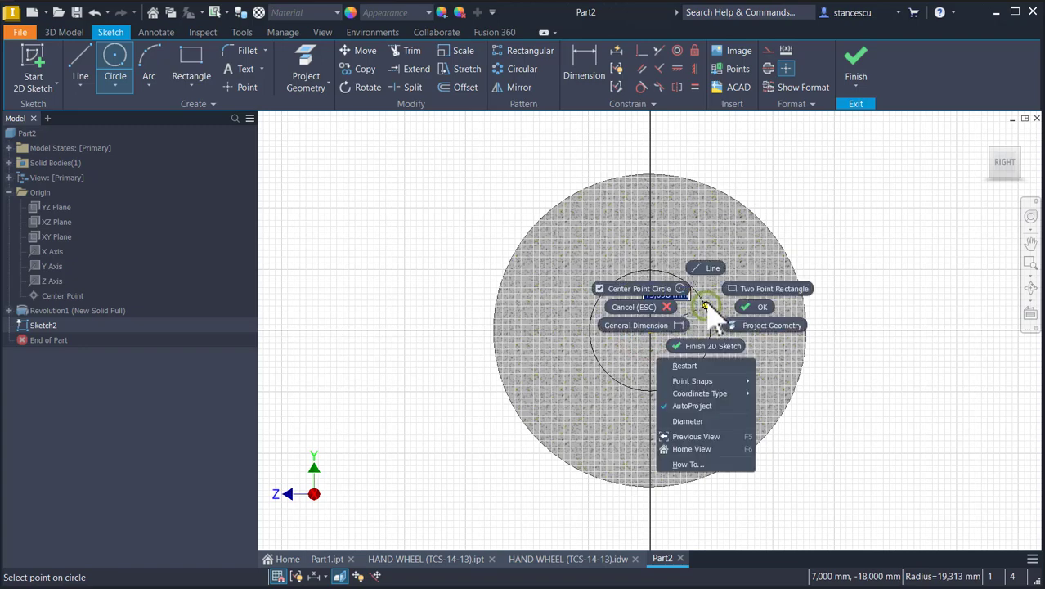
left_click(697, 421)
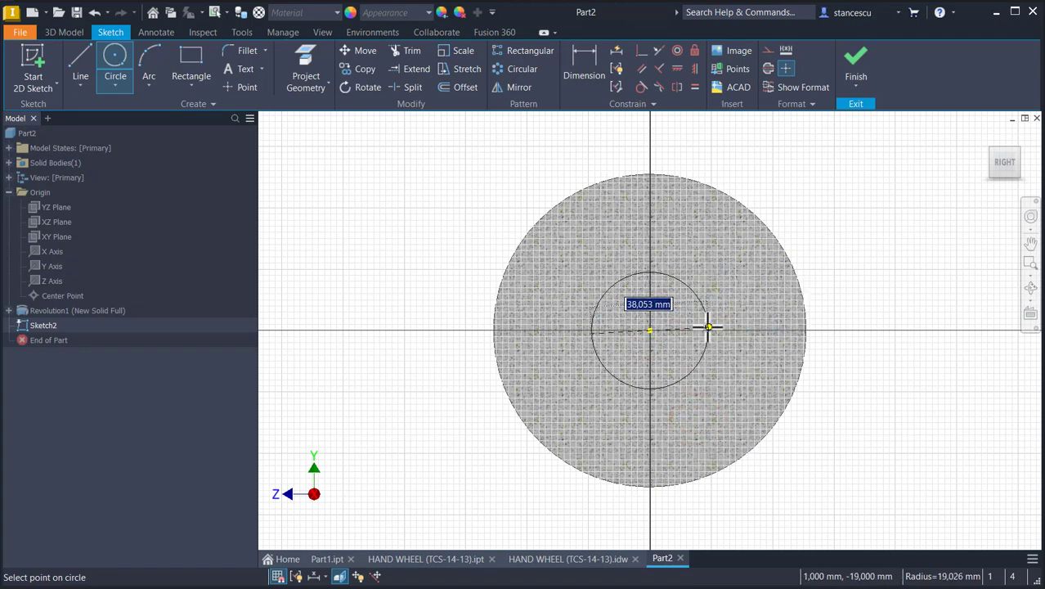
type("42")
key("Return")
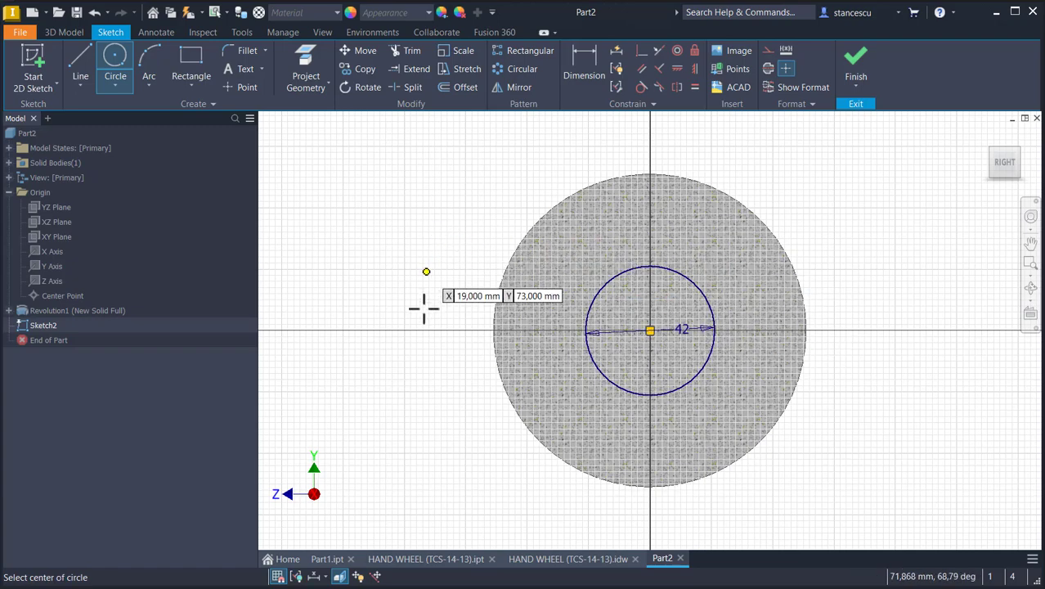
Draw a small circle with a diameter of 8*2 and constrain its center to lie on the 42 mm circle
left_click(738, 368)
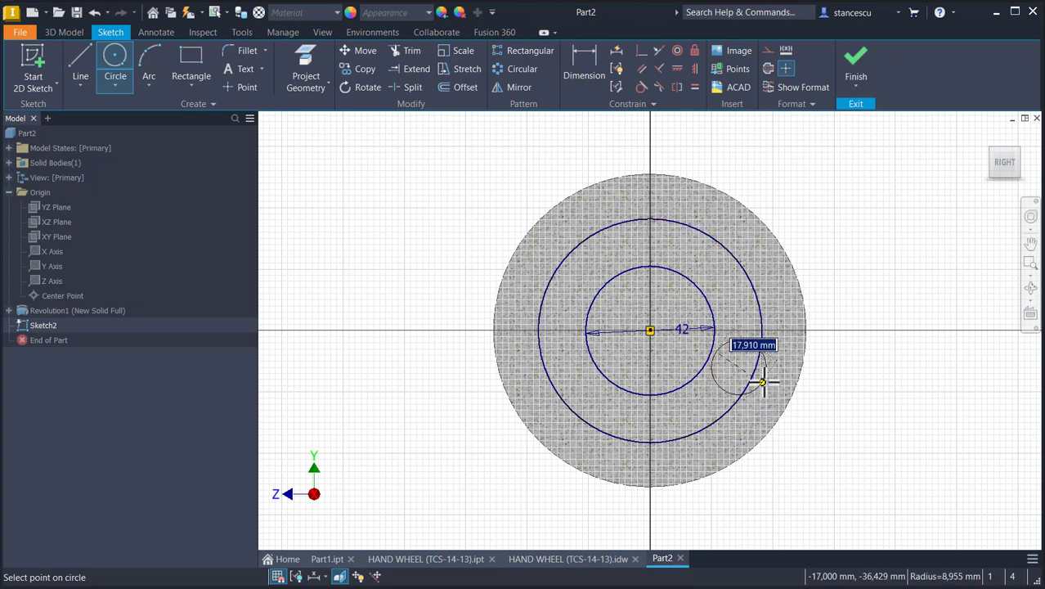
type("8*2")
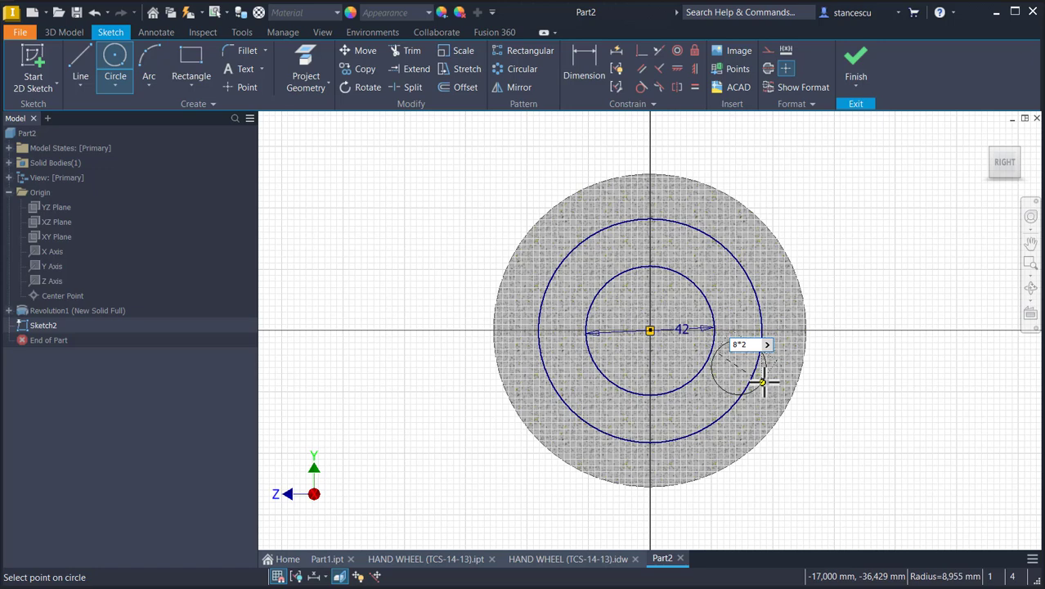
key("Return")
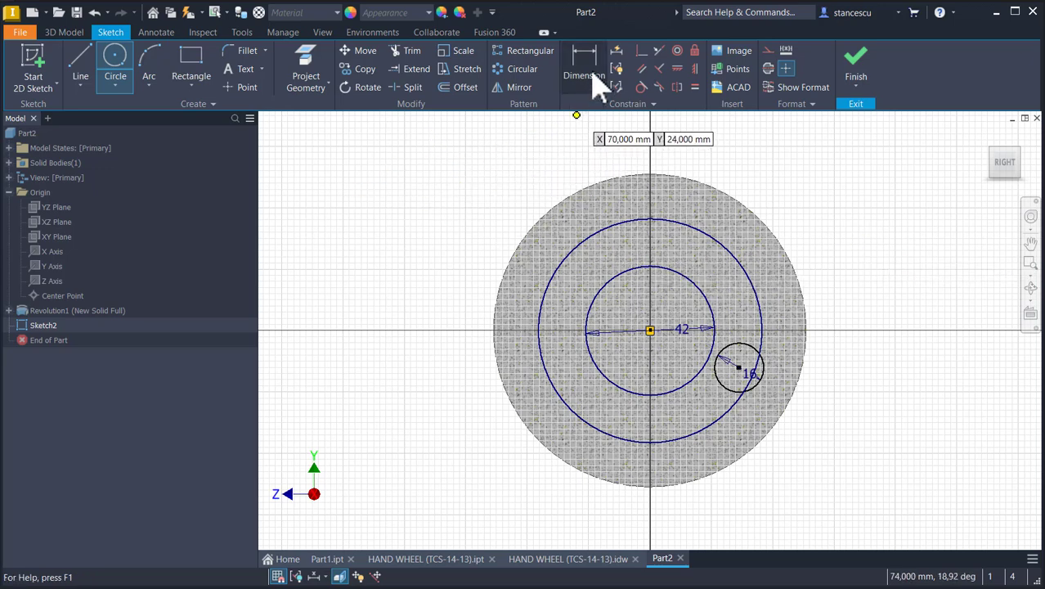
left_click(641, 52)
left_click(739, 368)
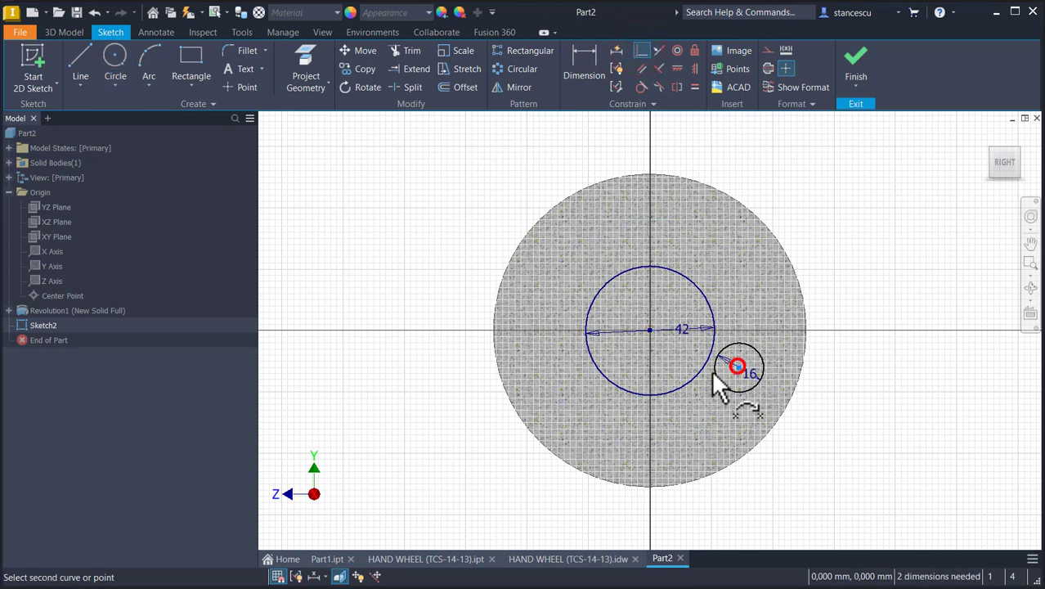
left_click(700, 369)
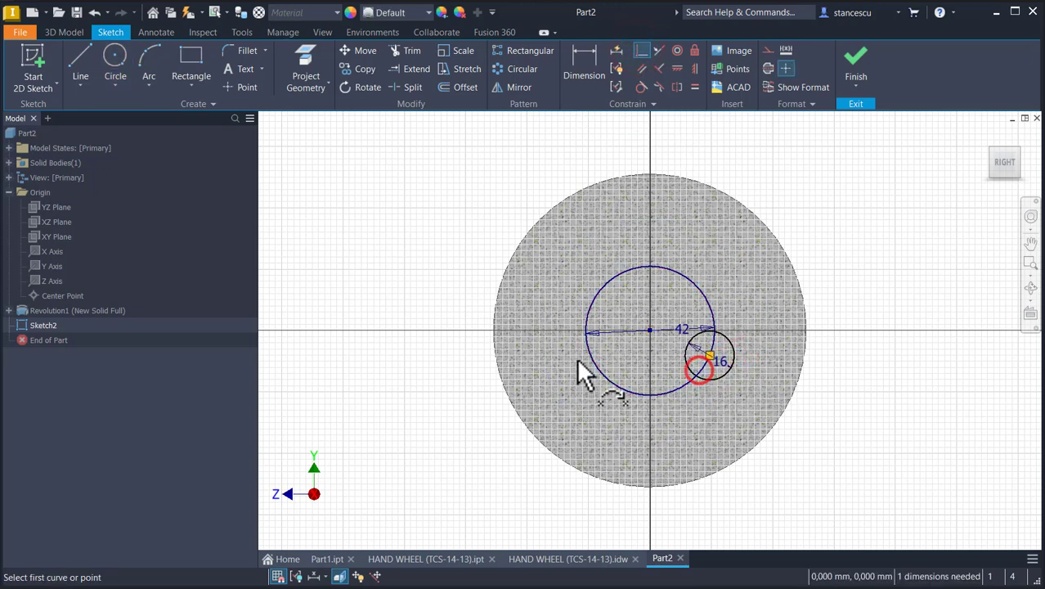
Dimension the small circle's center 5 mm vertically below the origin
left_click(586, 66)
left_click(715, 368)
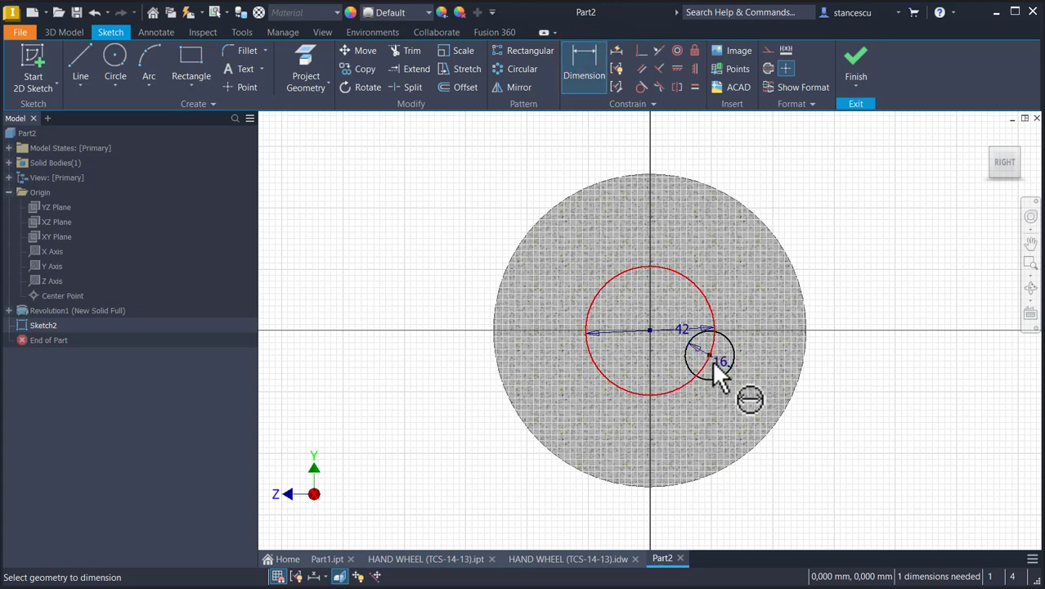
left_click(650, 329)
left_click(868, 360)
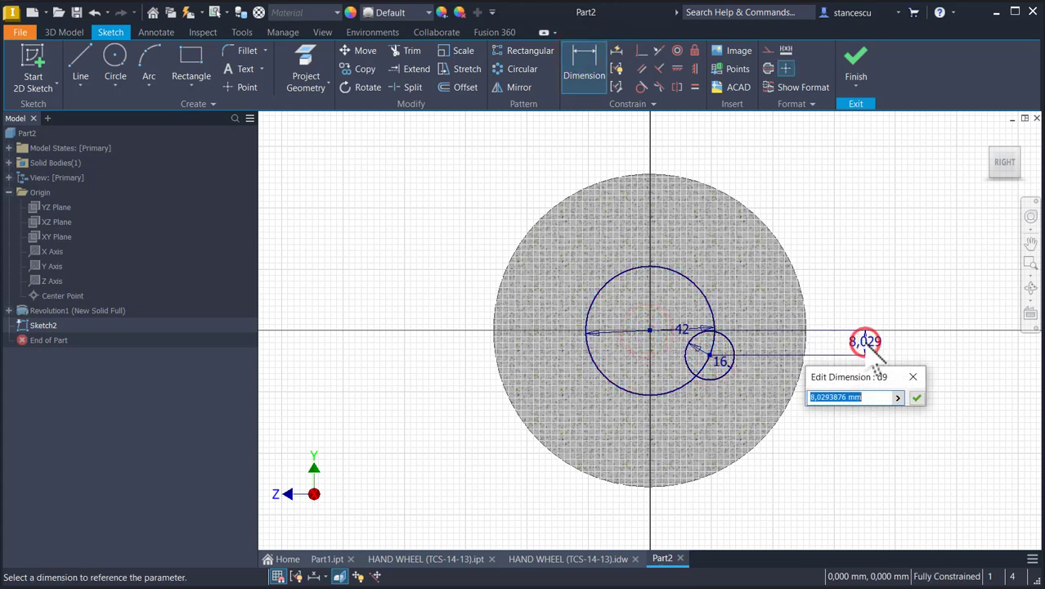
type("0")
key("Return")
left_click(866, 344)
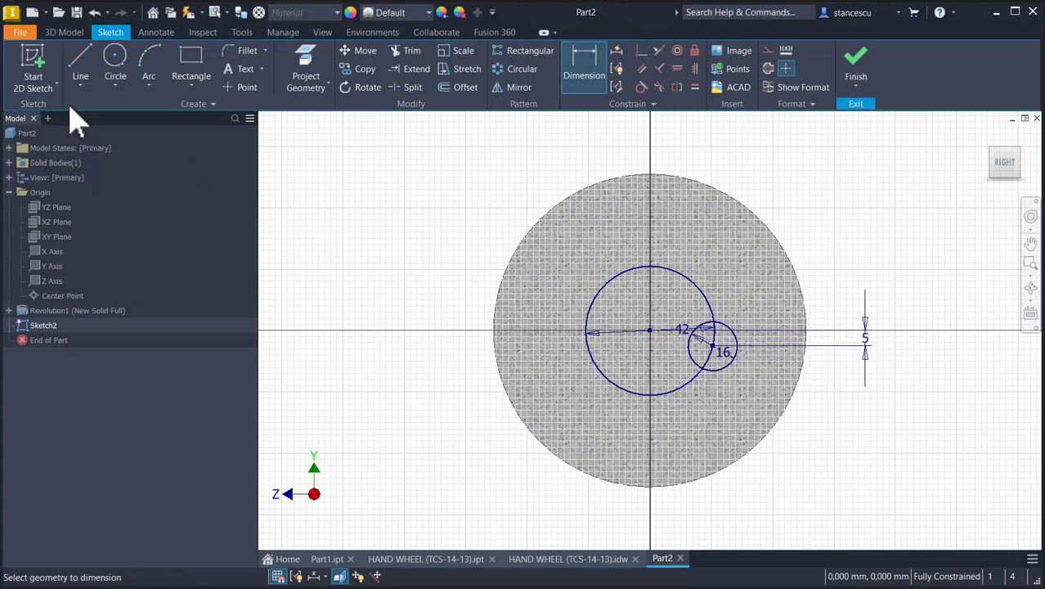
Draw an outer circle centered on the origin with diameter DiaInt, and reposition its dimension and the 42 mm dimension for legibility
left_click(115, 65)
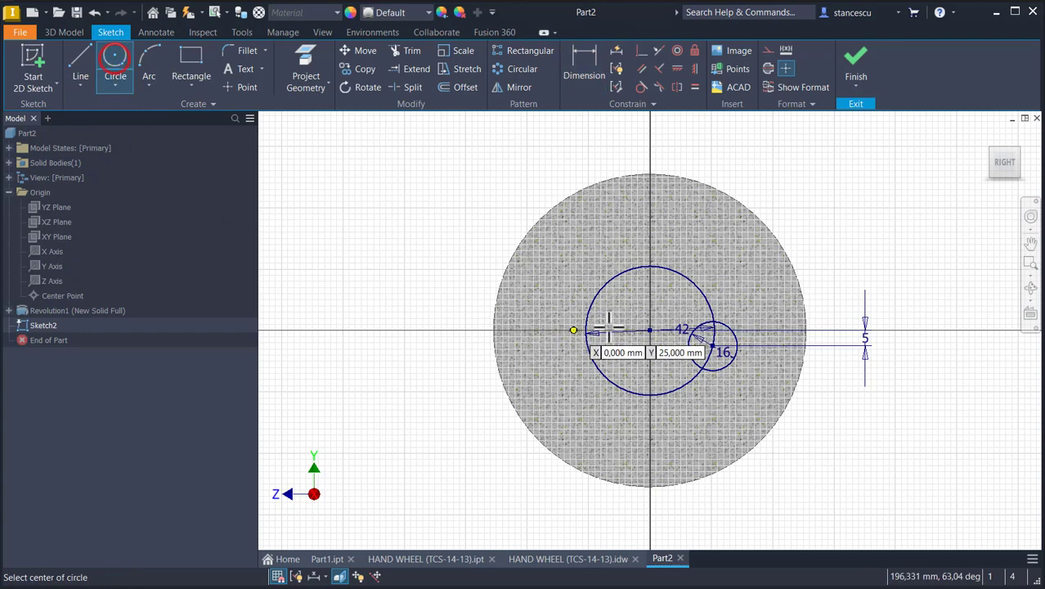
left_click(649, 330)
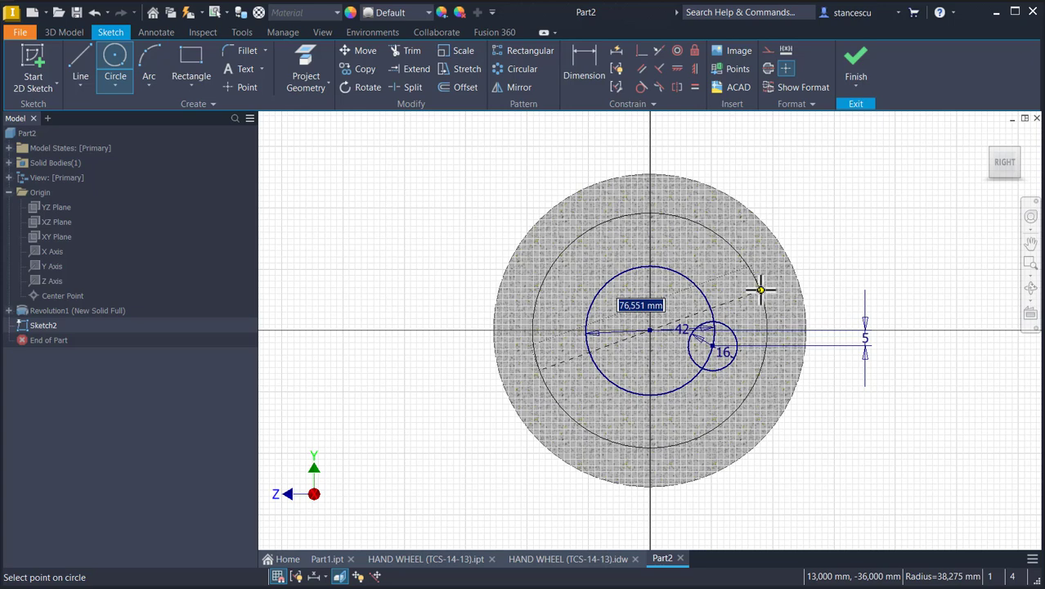
type("DiaInt")
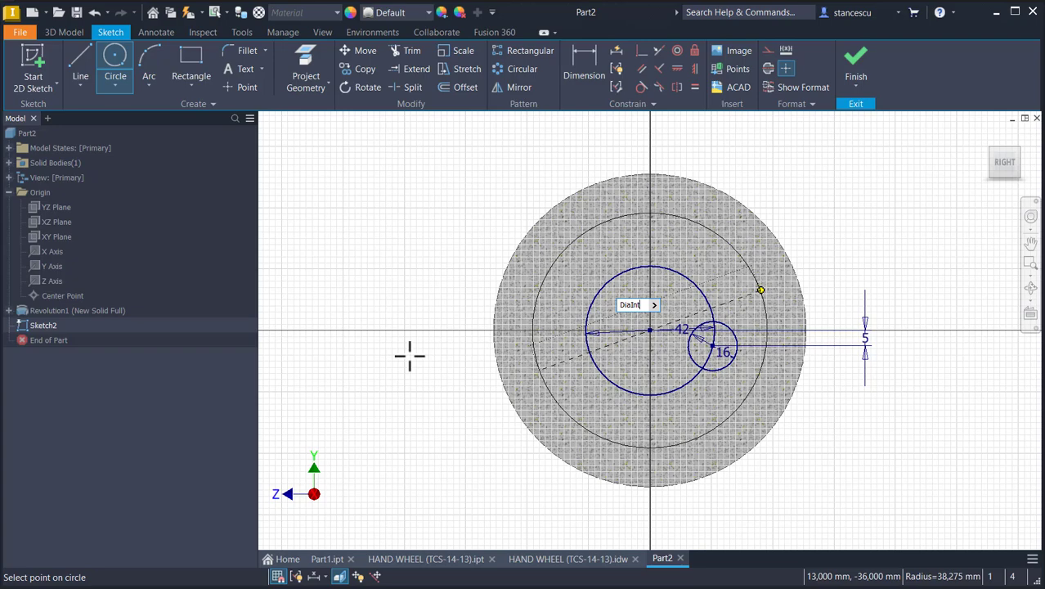
key("Return")
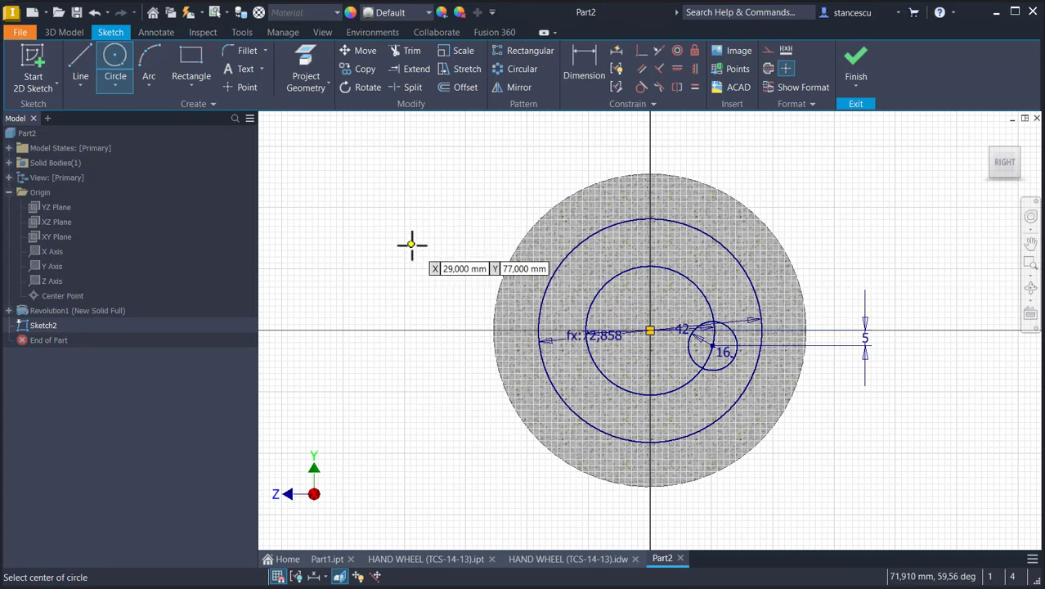
key("Escape")
left_click_drag(595, 335, 579, 397)
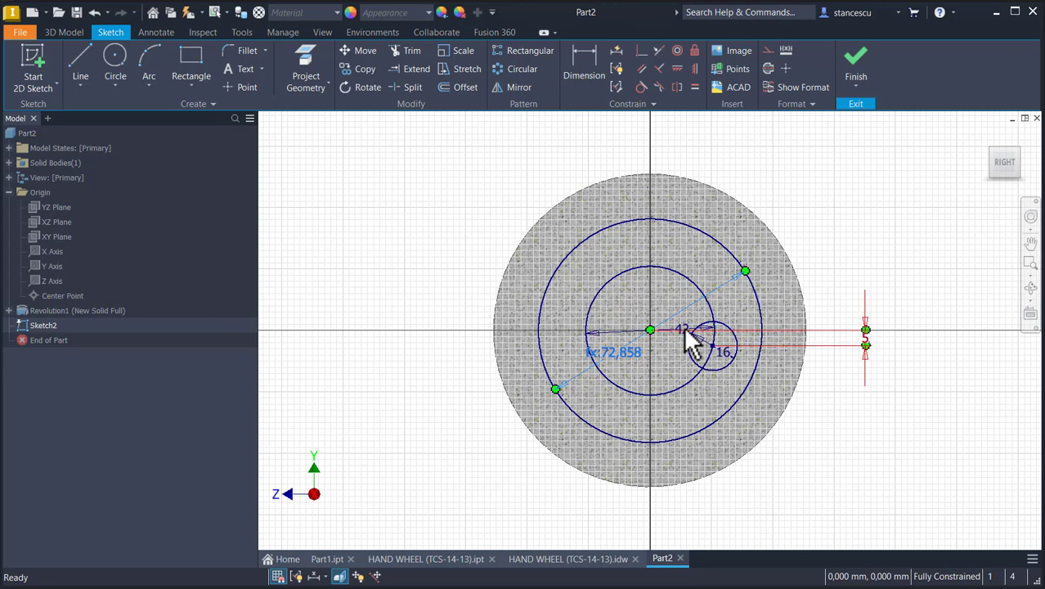
left_click_drag(684, 323, 643, 299)
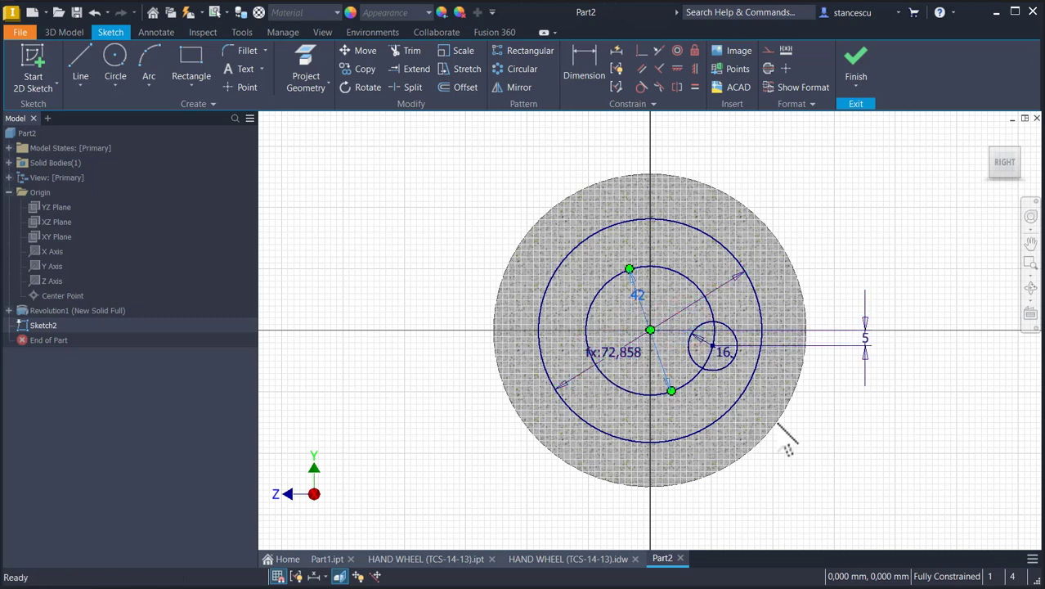
Draw a three-point arc of radius 12 mm from the upper part of the small circle to the DiaInt circle
scroll(788, 431, "up", 3)
mouse_move(795, 433)
middle_mouse_down()
mouse_move(793, 455)
mouse_move(786, 429)
middle_mouse_up()
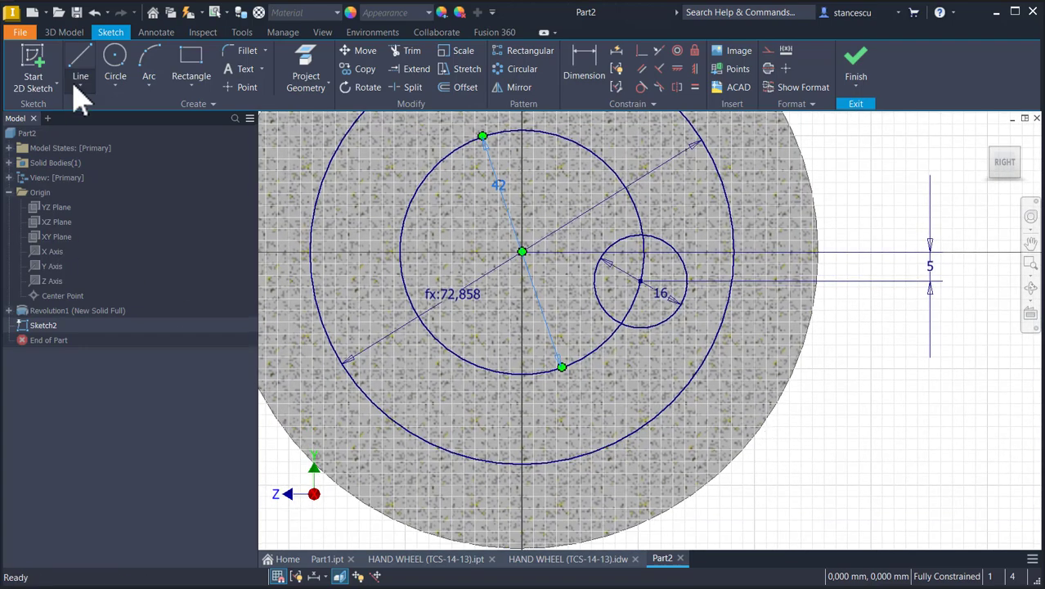
left_click(149, 59)
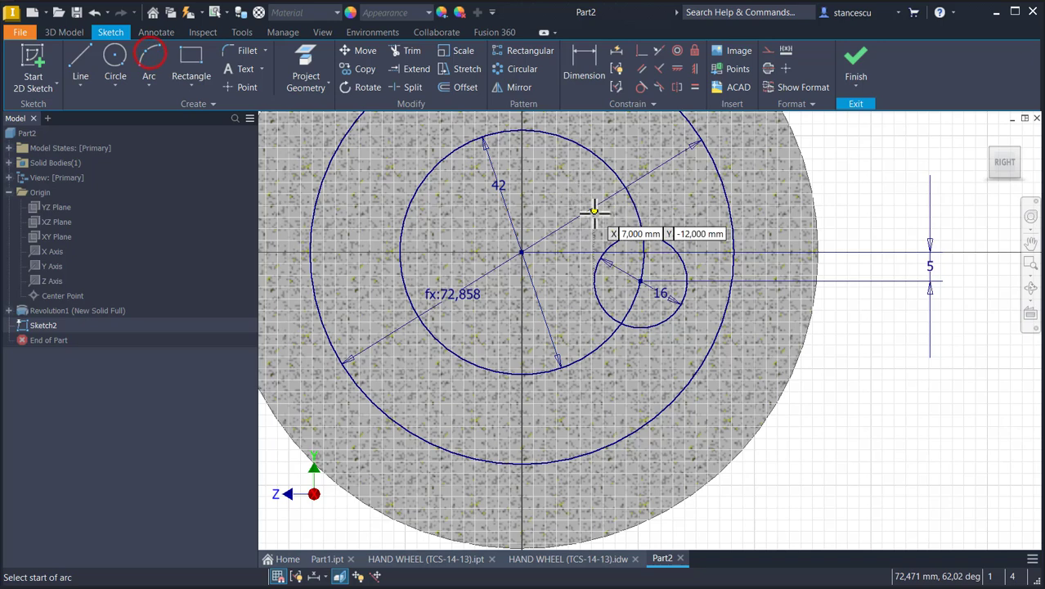
left_click(667, 242)
left_click(718, 333)
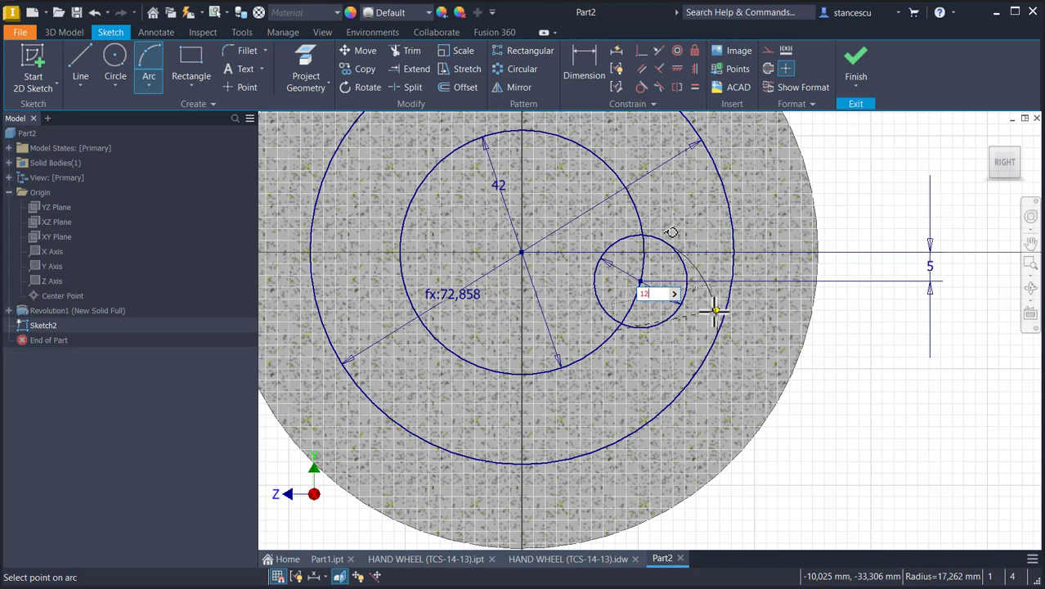
key("Return")
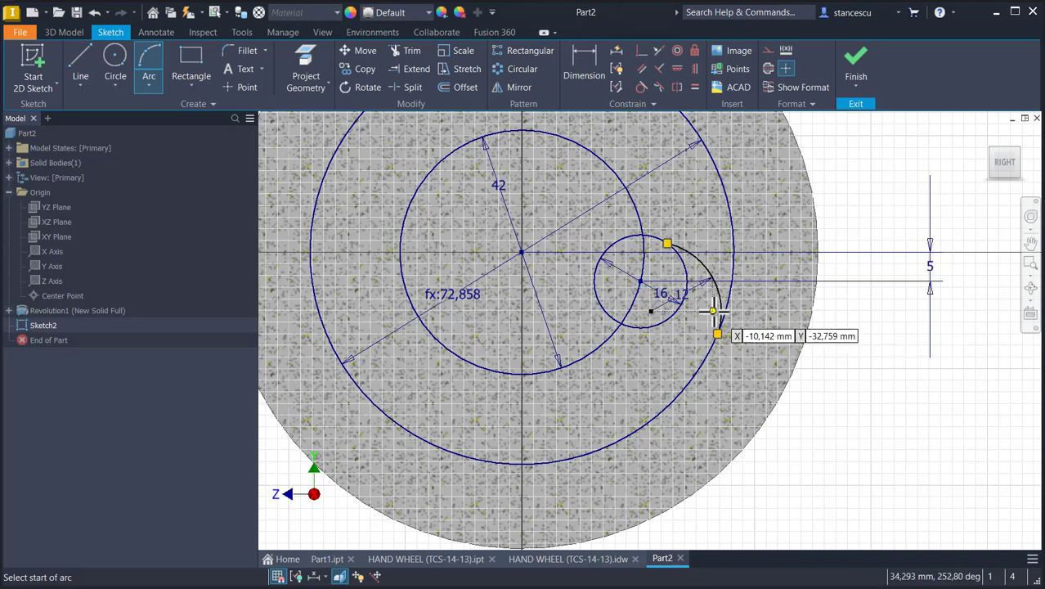
Draw a second arc of radius 42 mm from the lower-left side of the small circle down to the DiaInt circle
left_click(599, 300)
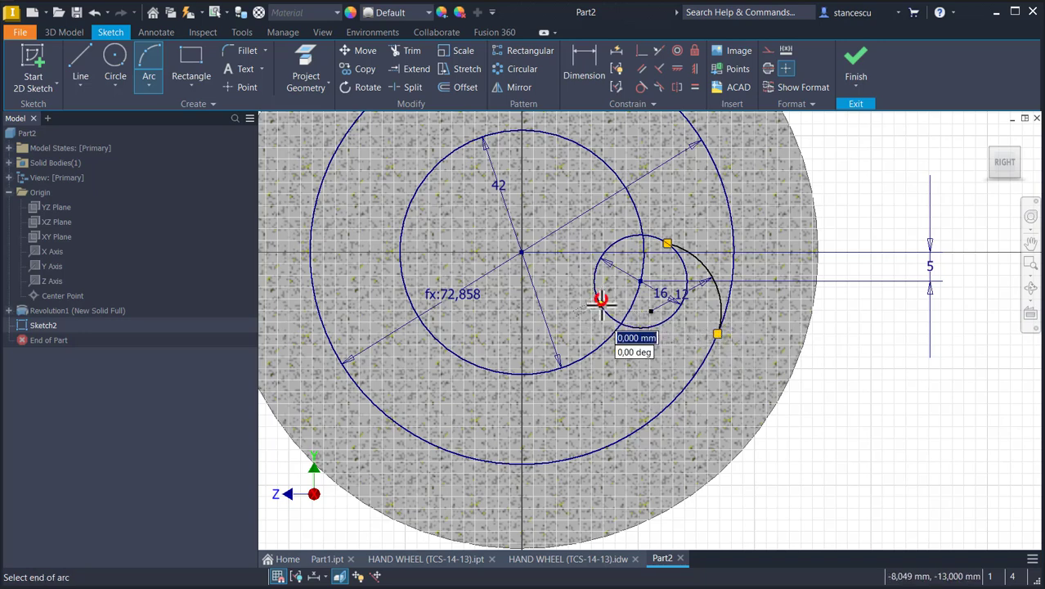
left_click(595, 450)
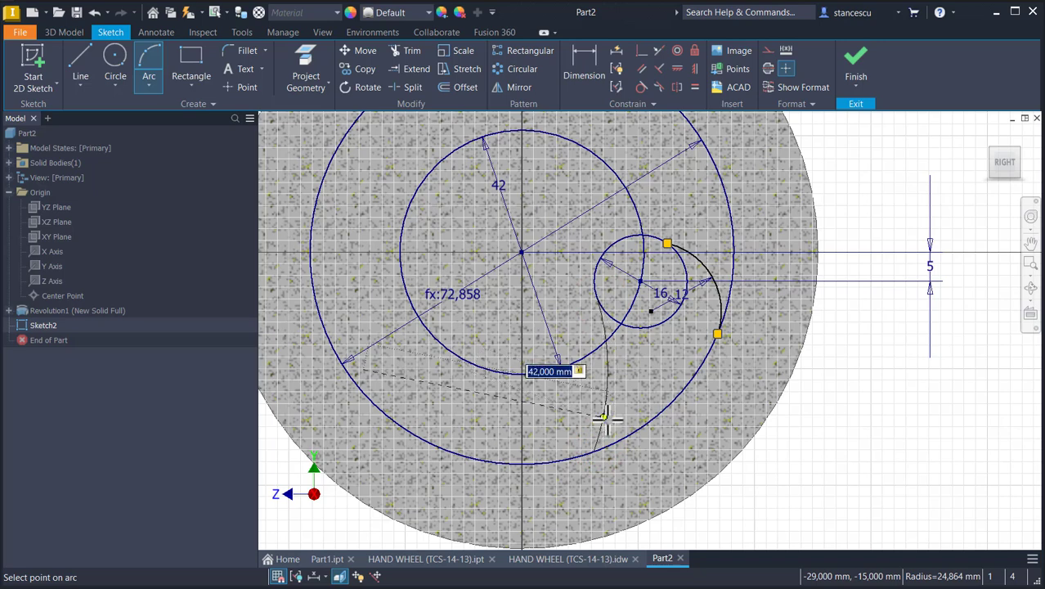
left_click(608, 420)
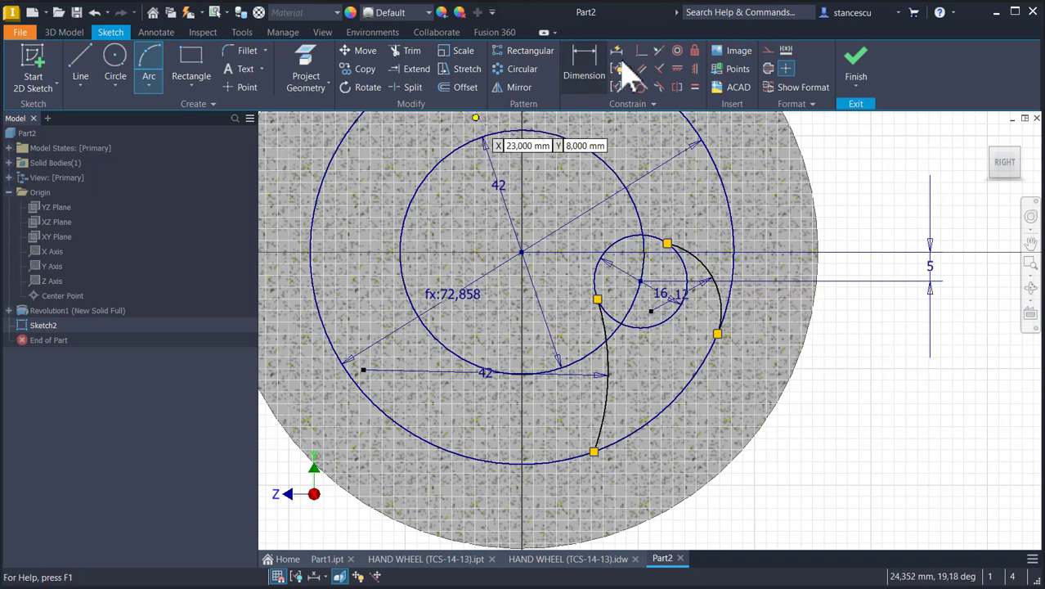
Make both arcs tangent to the small circle, and the 12 mm radius arc also tangent to the DiaInt circle
left_click(642, 84)
left_click(695, 260)
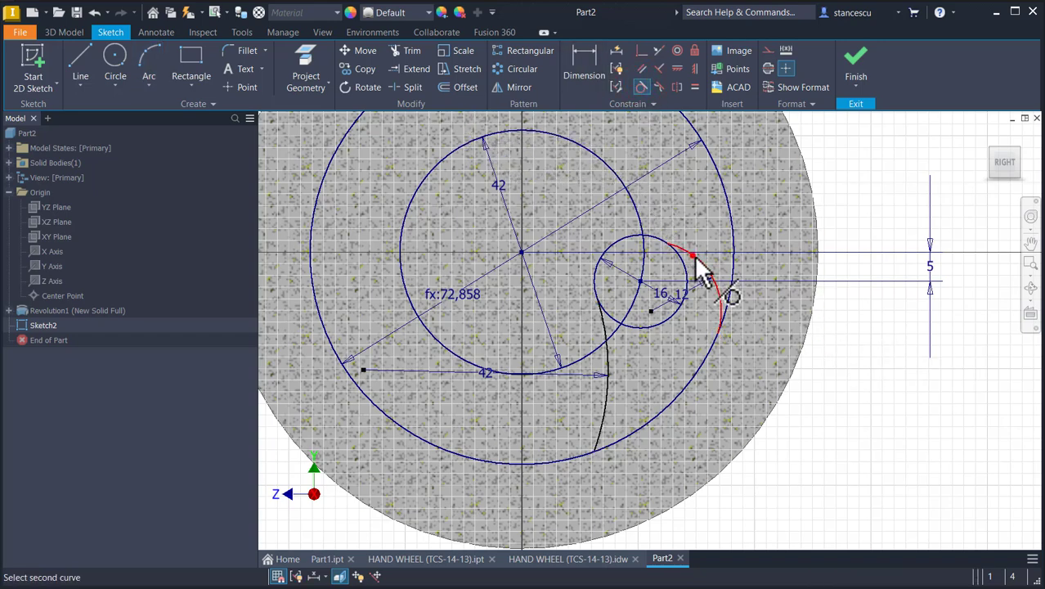
left_click(663, 239)
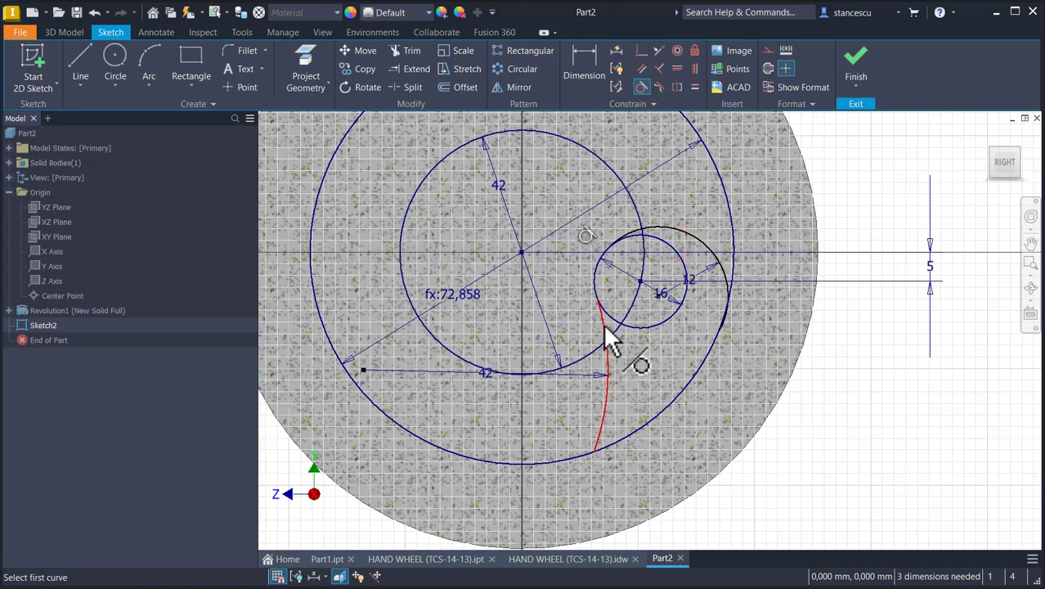
left_click(596, 277)
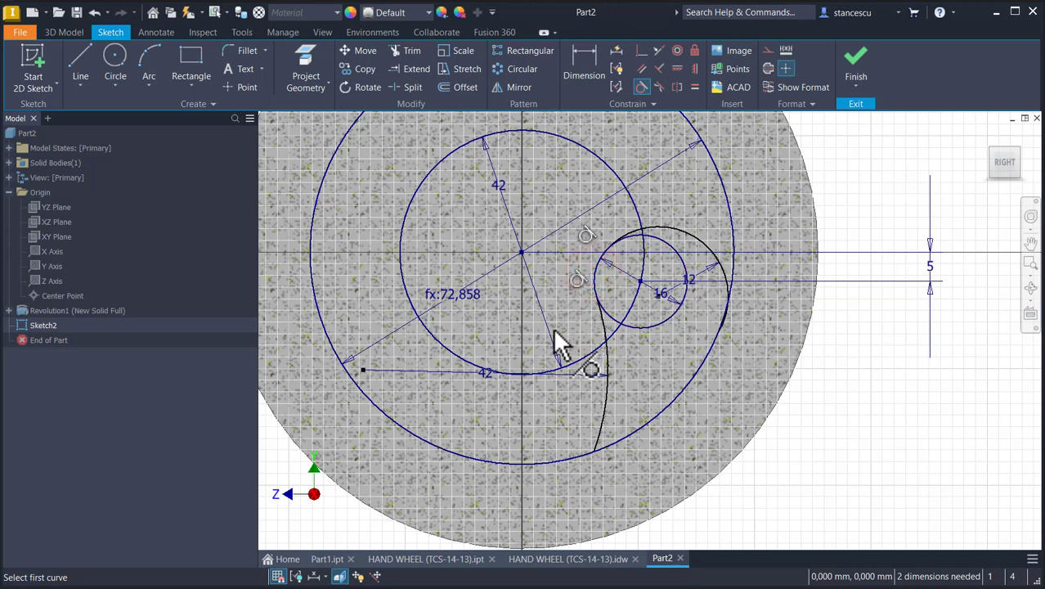
left_click(721, 274)
left_click(701, 361)
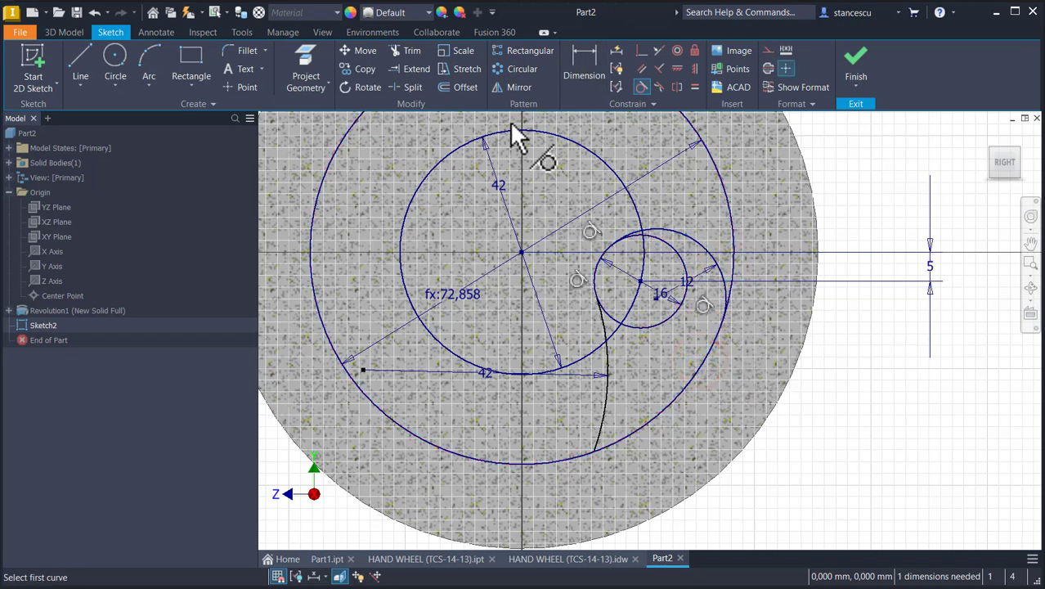
Trim the small circle between its two tangent points and remove the parts of the 42 mm circle inside the opening outline
left_click(406, 51)
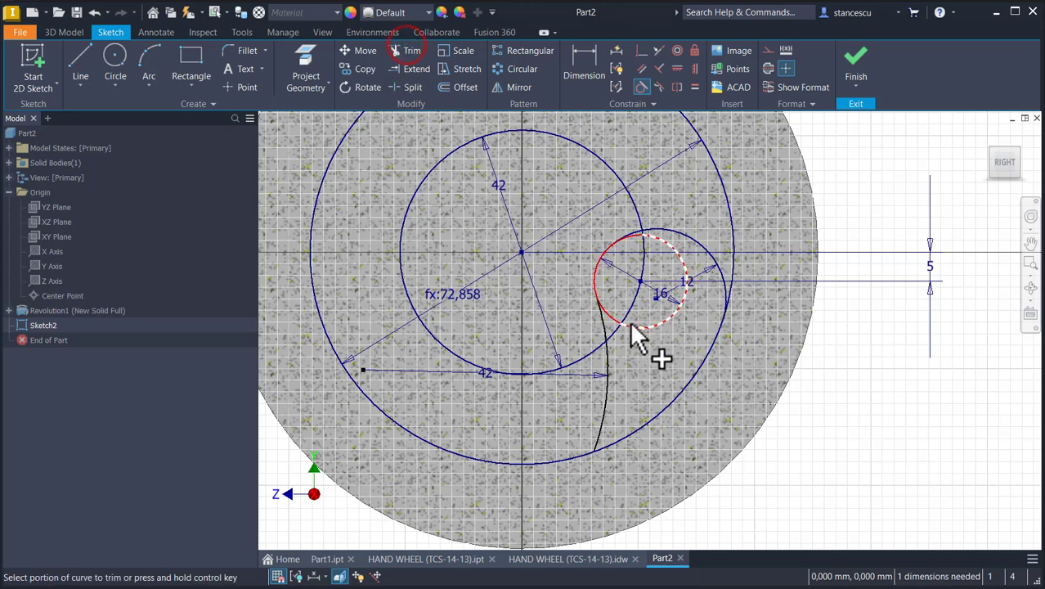
left_click(629, 321)
left_click(626, 314)
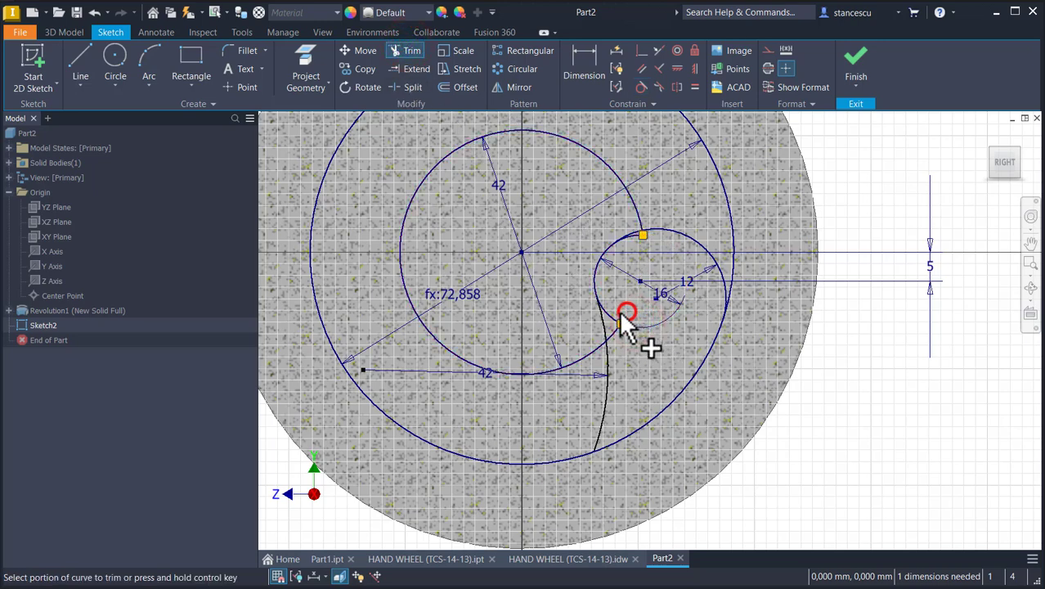
left_click(614, 317)
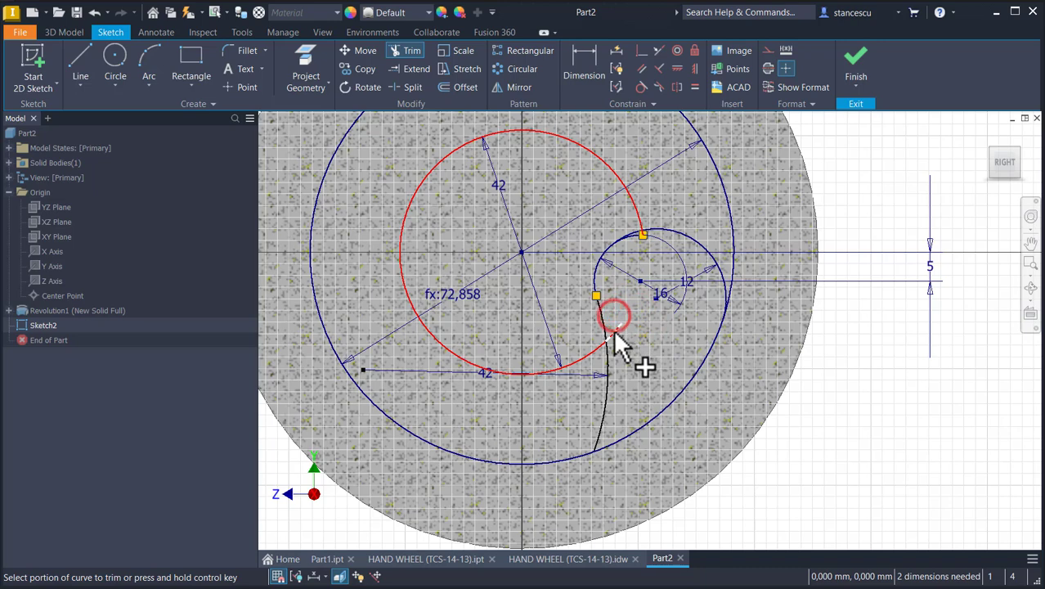
left_click(614, 331)
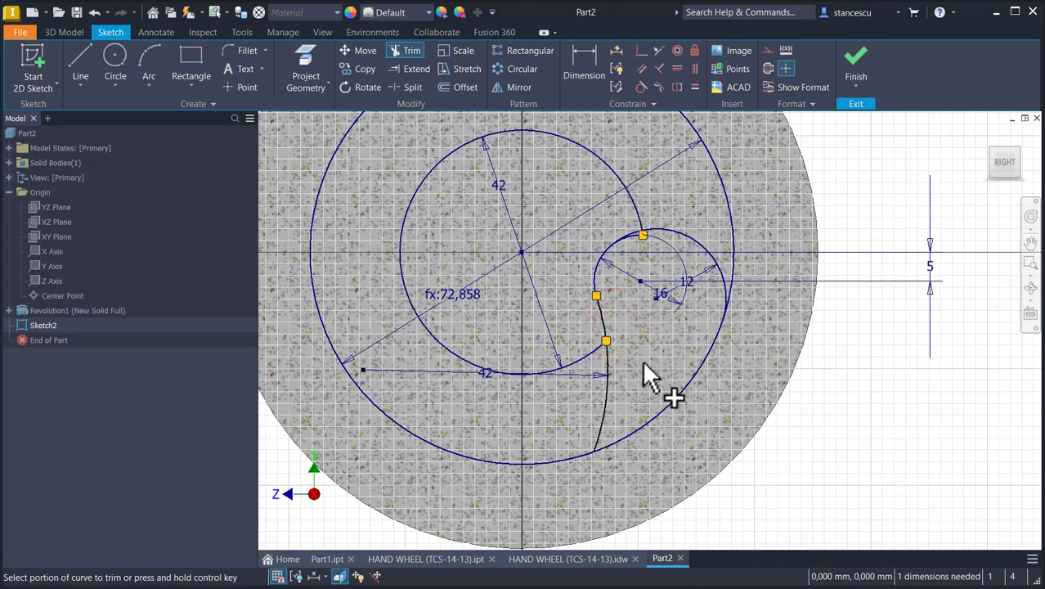
left_click(632, 239)
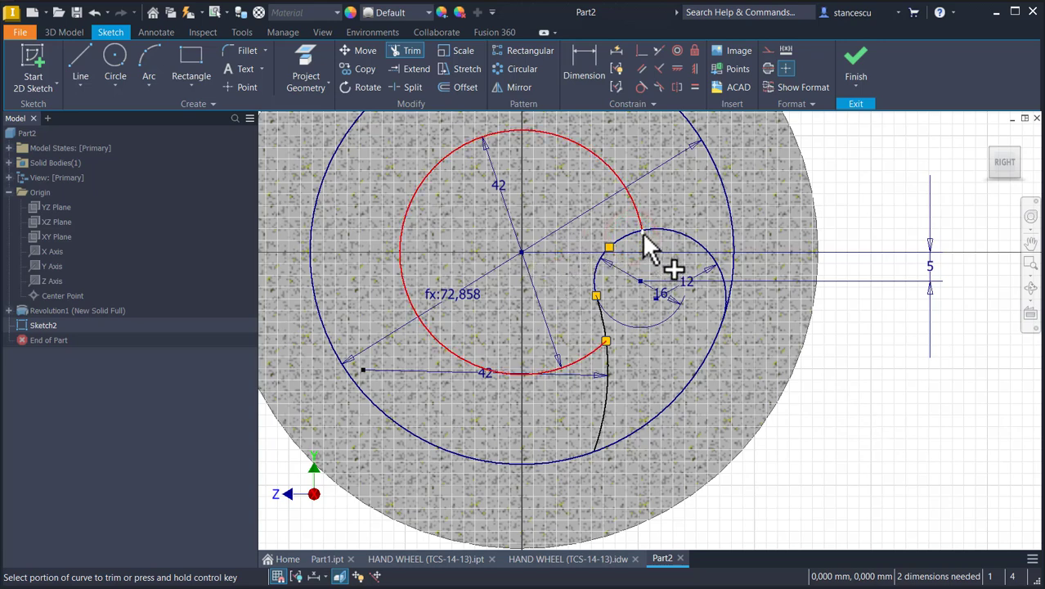
left_click(642, 233)
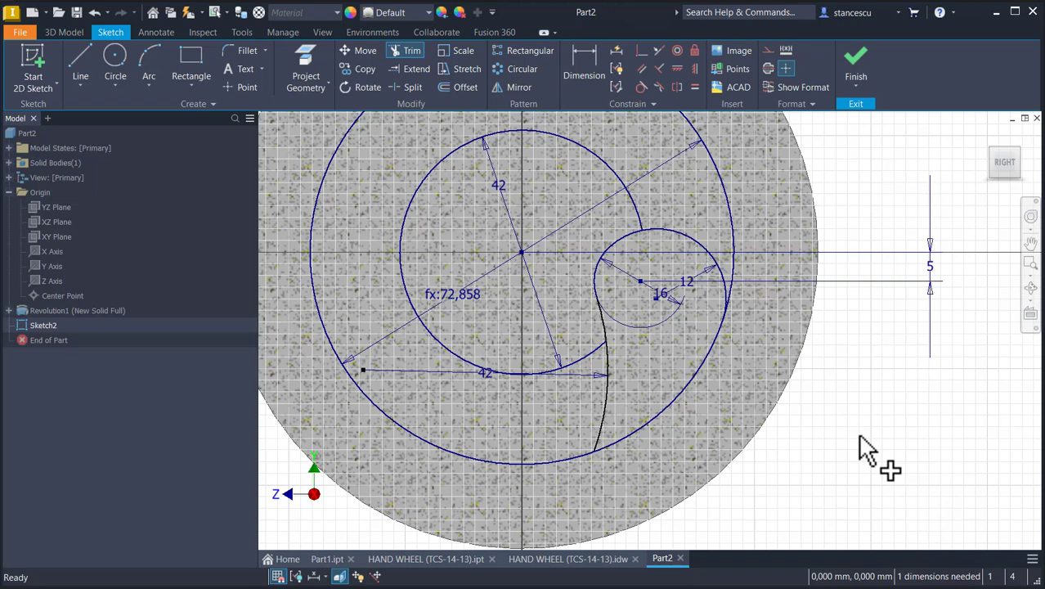
key("Escape")
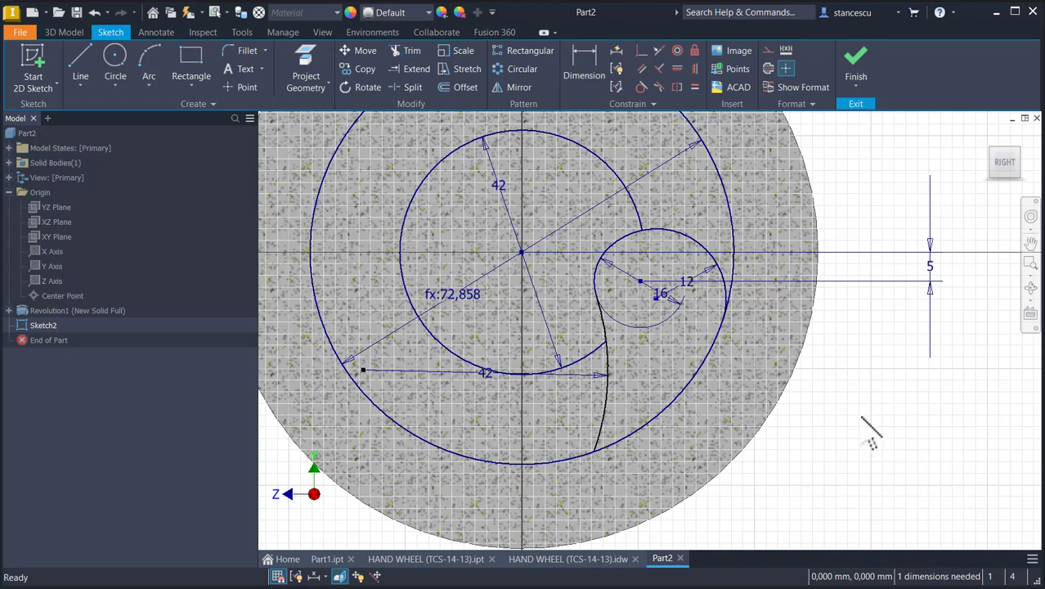
Convert the 42 mm circle and the DiaInt circle to construction geometry
left_click_drag(470, 318, 394, 442)
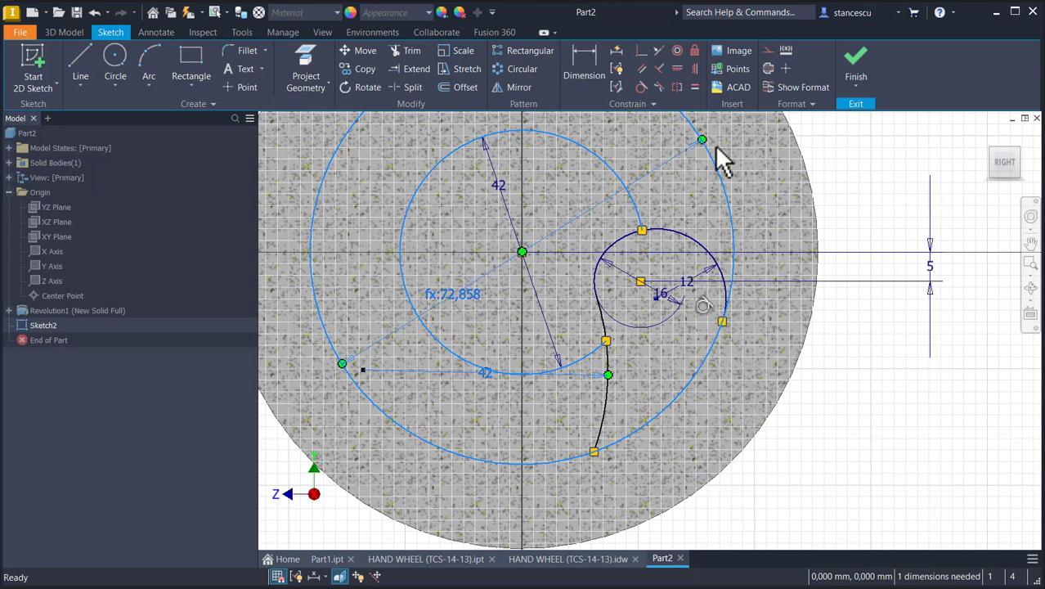
left_click(767, 51)
left_click(845, 186)
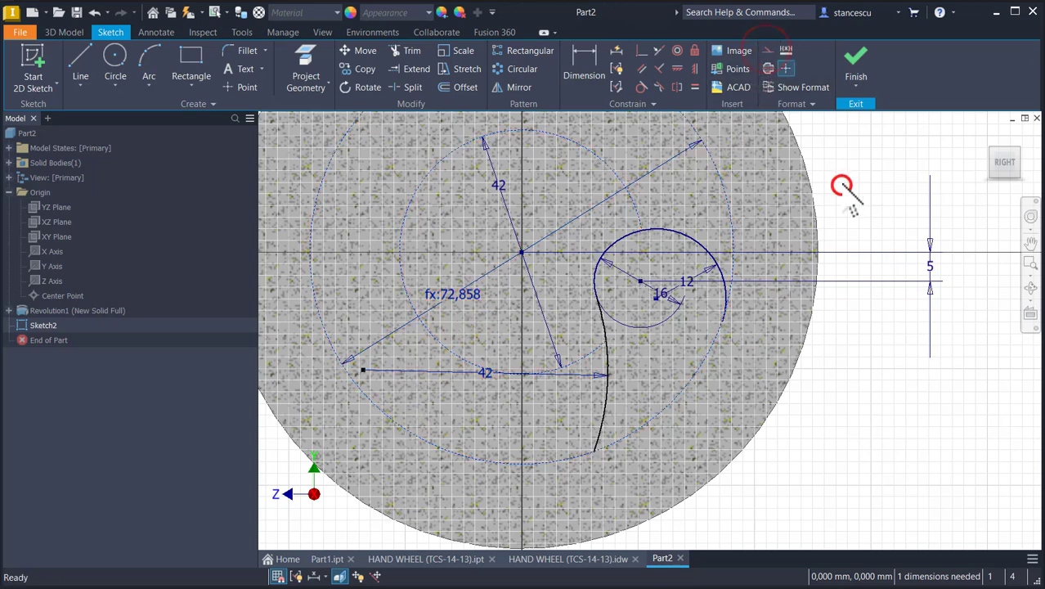
Draw one line from the origin to the lower end of the 42 mm radius arc and another vertically down to the wheel's outer edge
left_click(92, 76)
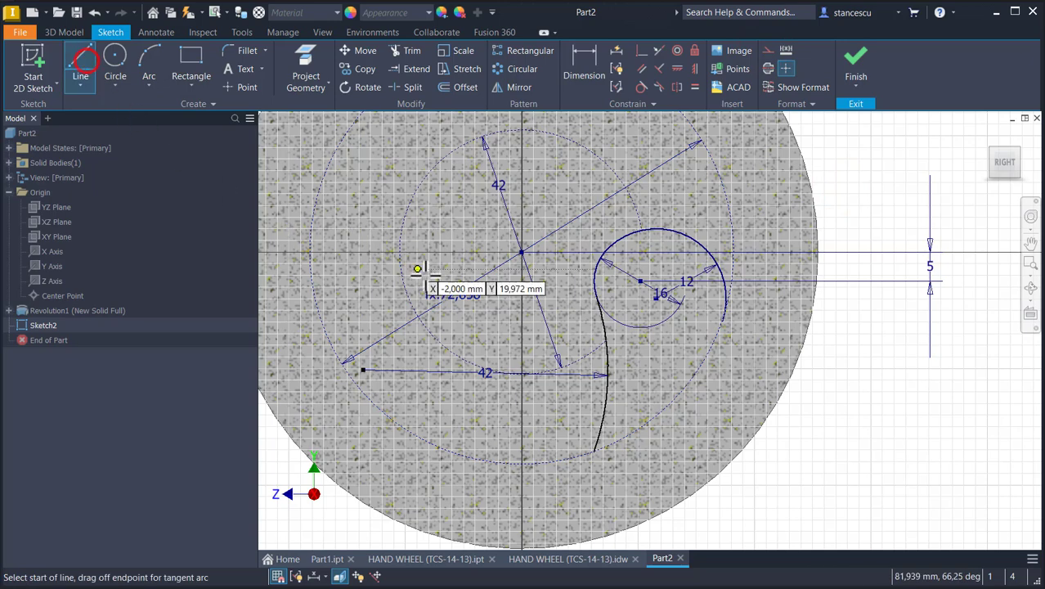
left_click(520, 252)
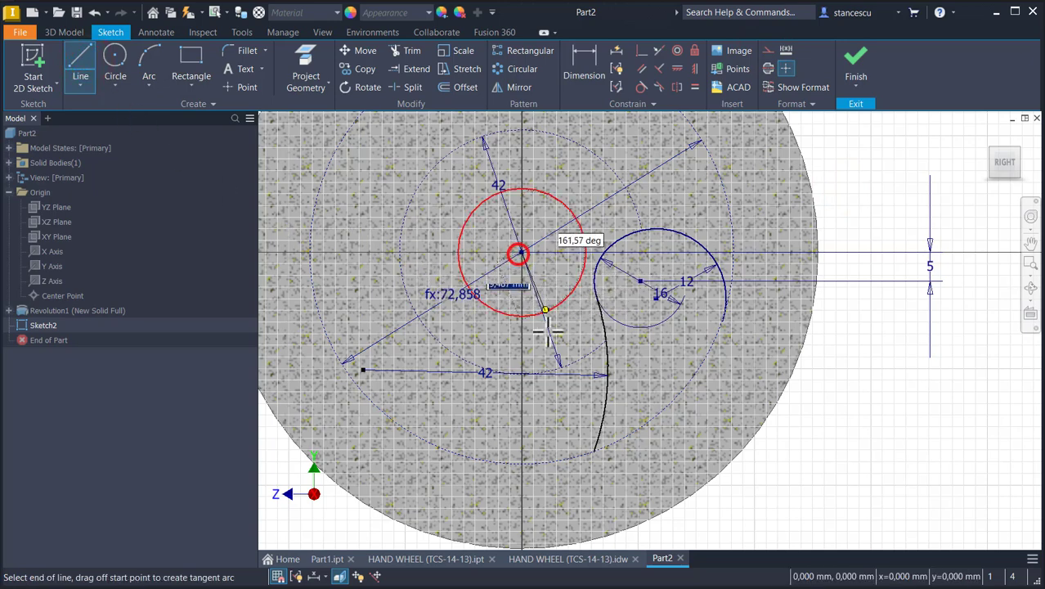
left_click(594, 450)
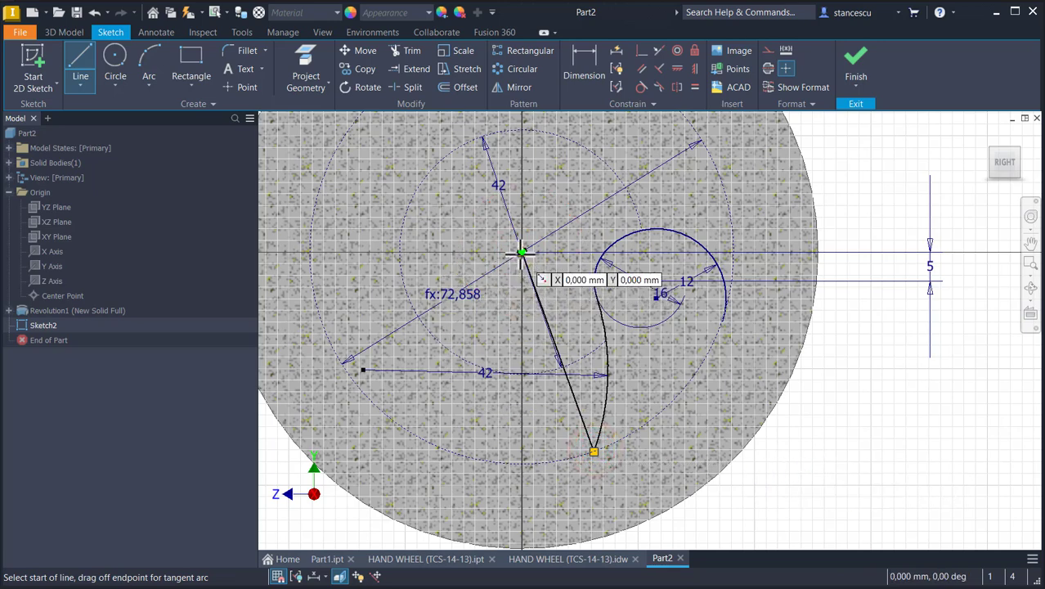
middle_click_drag(843, 432, 868, 368)
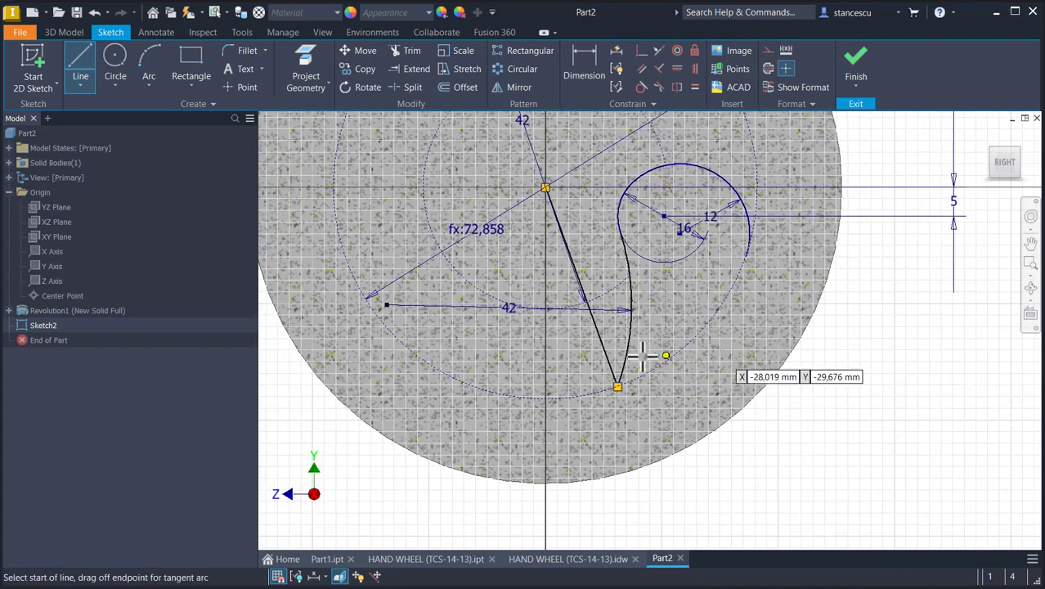
left_click(545, 188)
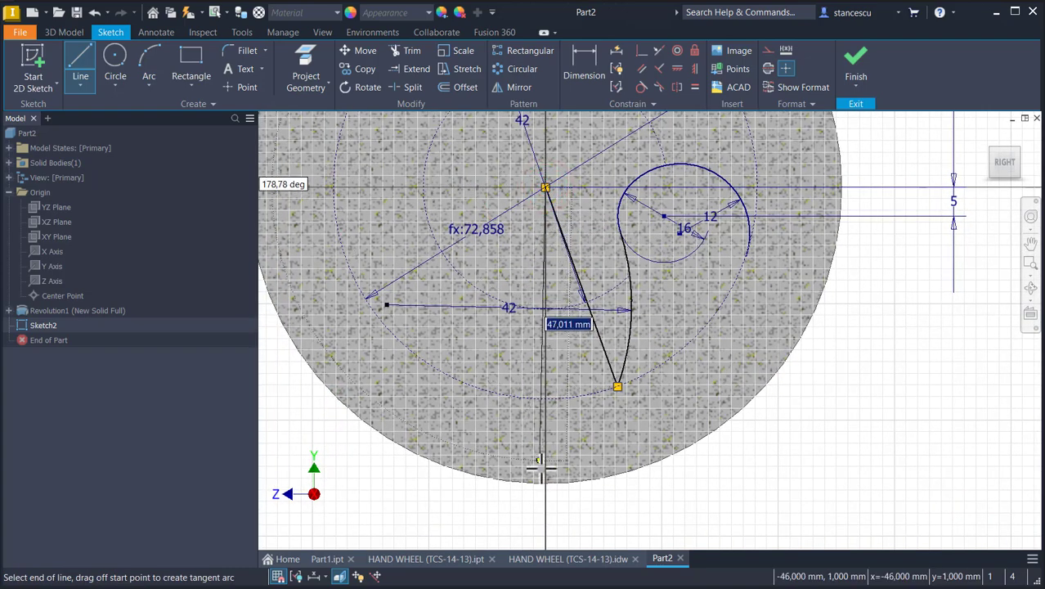
double_click(545, 484)
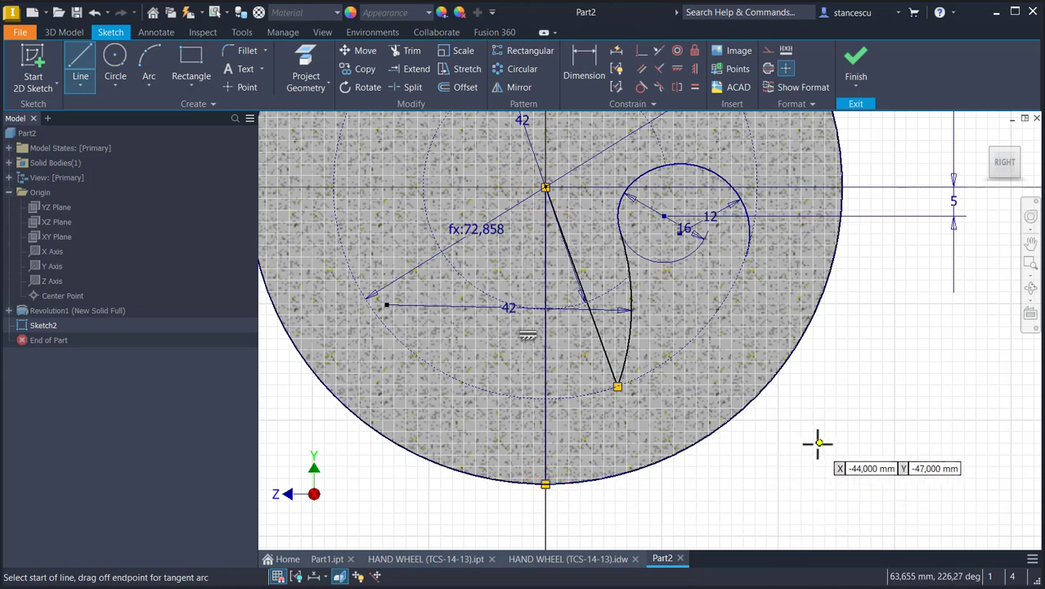
Dimension the angle between the vertical line and the slanted line at 36 degrees
left_click(581, 59)
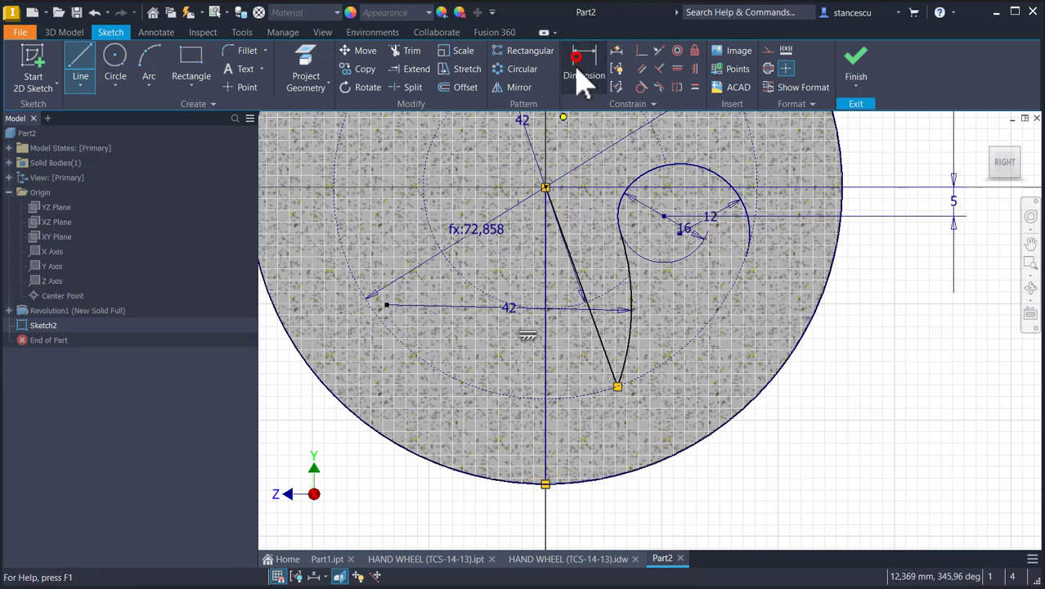
left_click(542, 350)
left_click(599, 332)
left_click(641, 529)
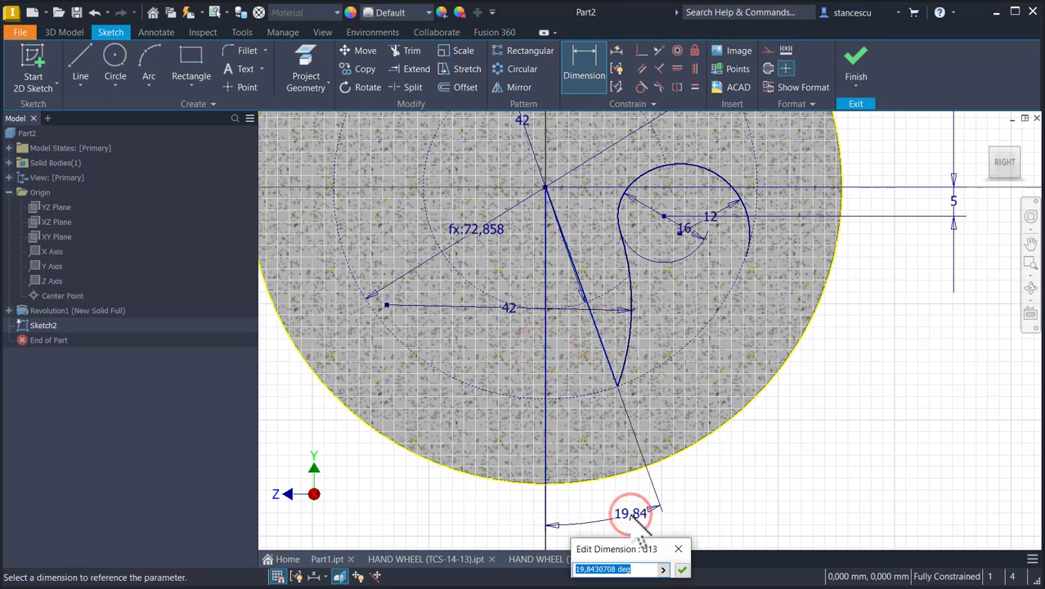
type("36")
key("Return")
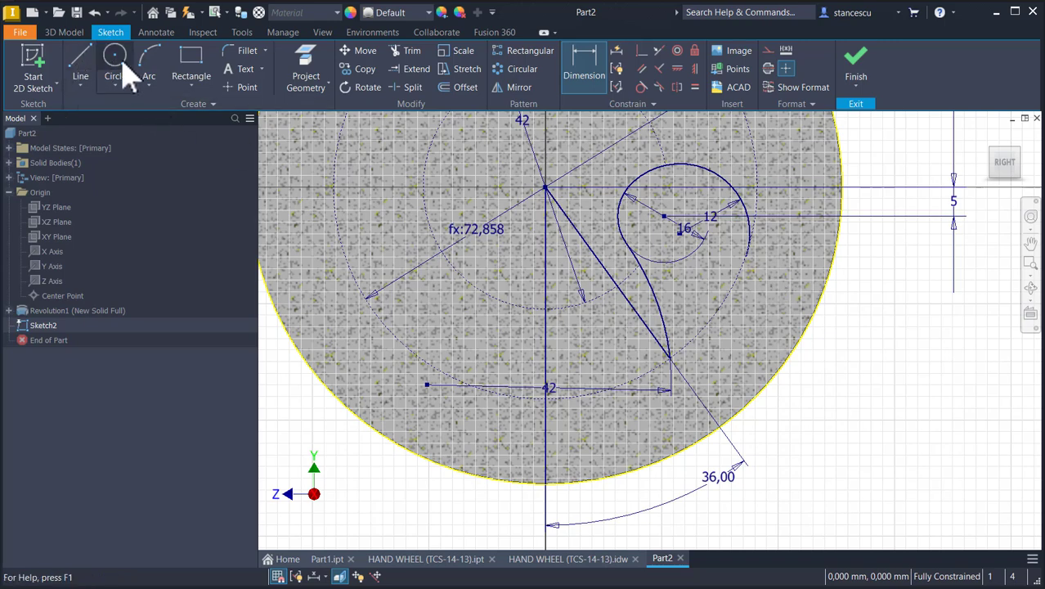
Close the opening outline with a three-point arc along the DiaInt circle, joining the free ends of the 12 mm and 42 mm radius arcs
left_click(150, 67)
left_click(744, 257)
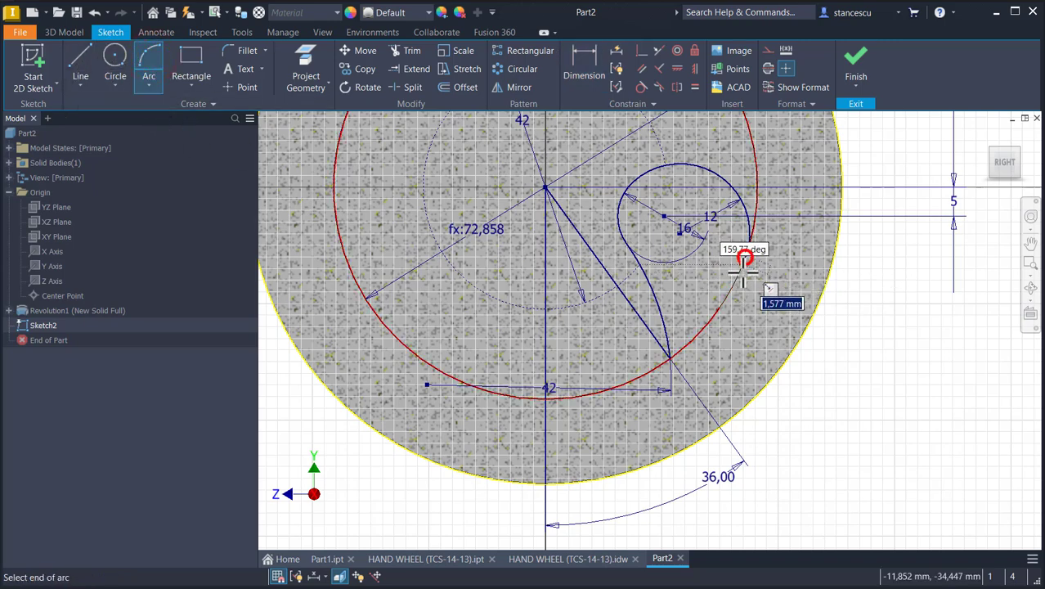
left_click(669, 360)
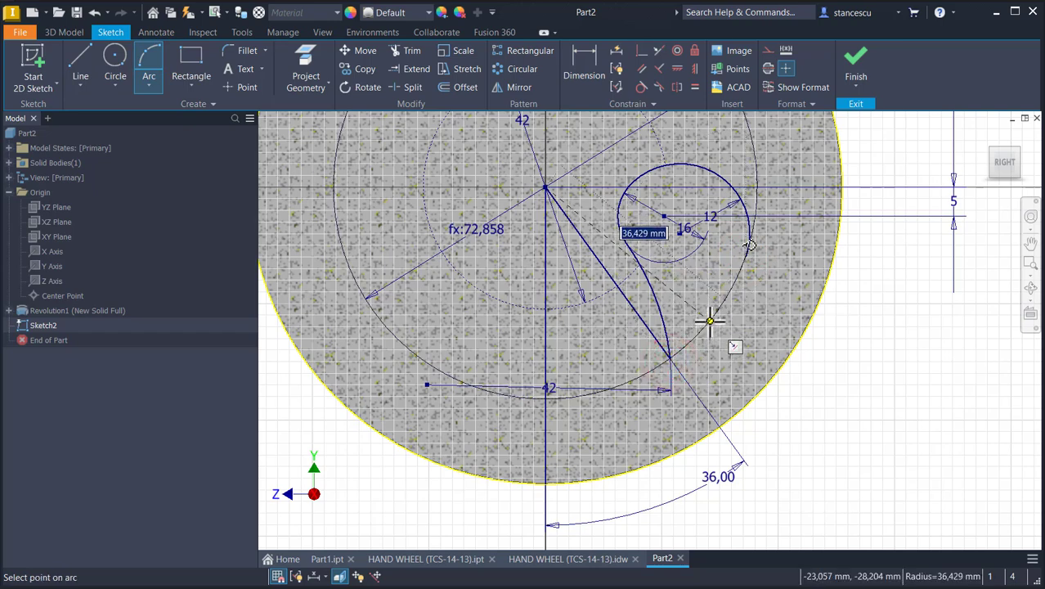
left_click(713, 316)
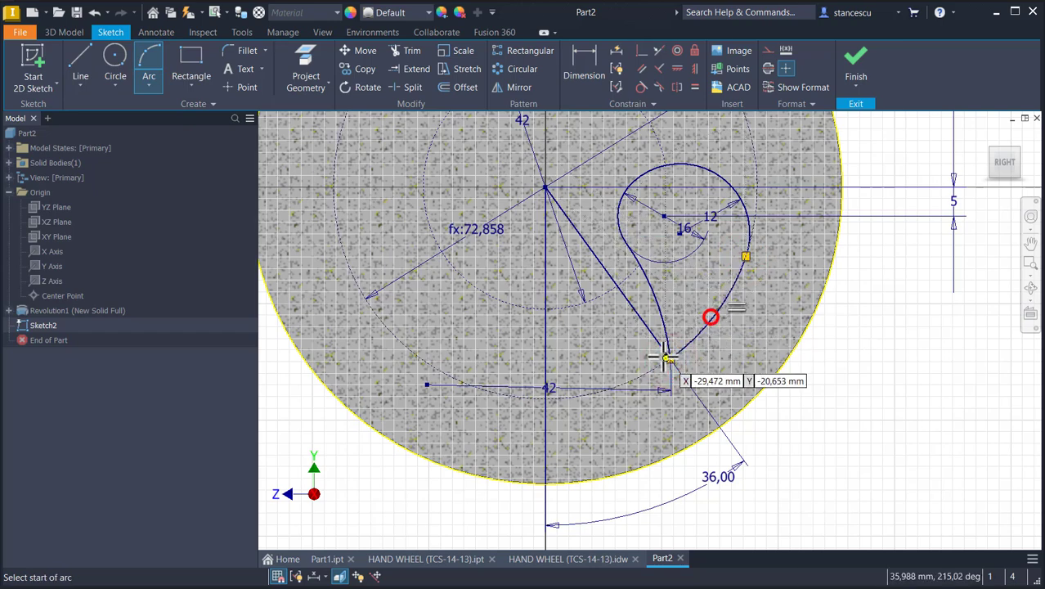
key("Escape")
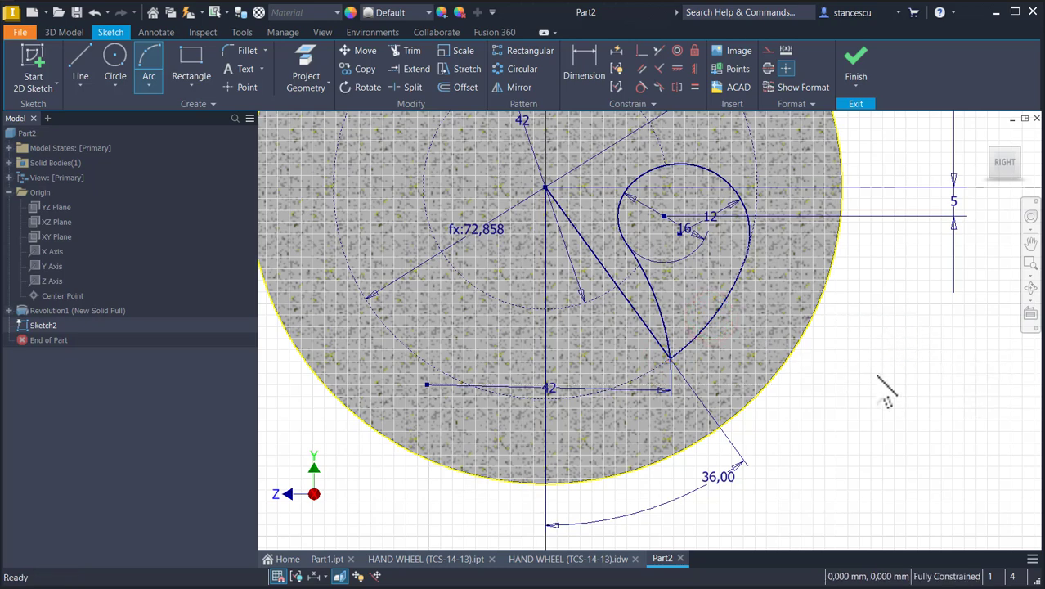
key("Escape")
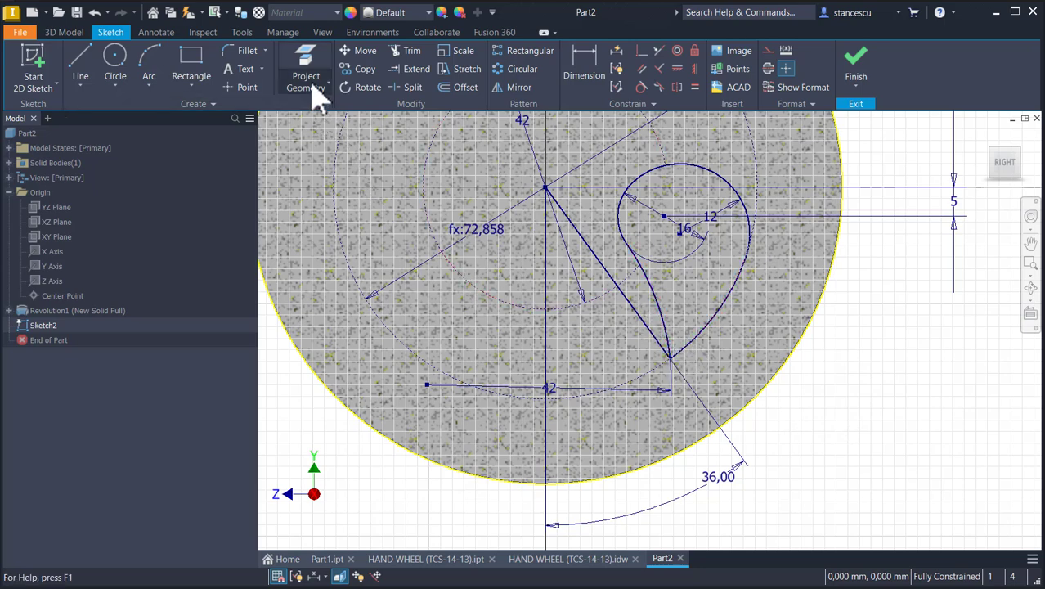
Round the pointed lower corner of the opening outline with a 2 mm sketch fillet and finish the sketch
left_click(247, 51)
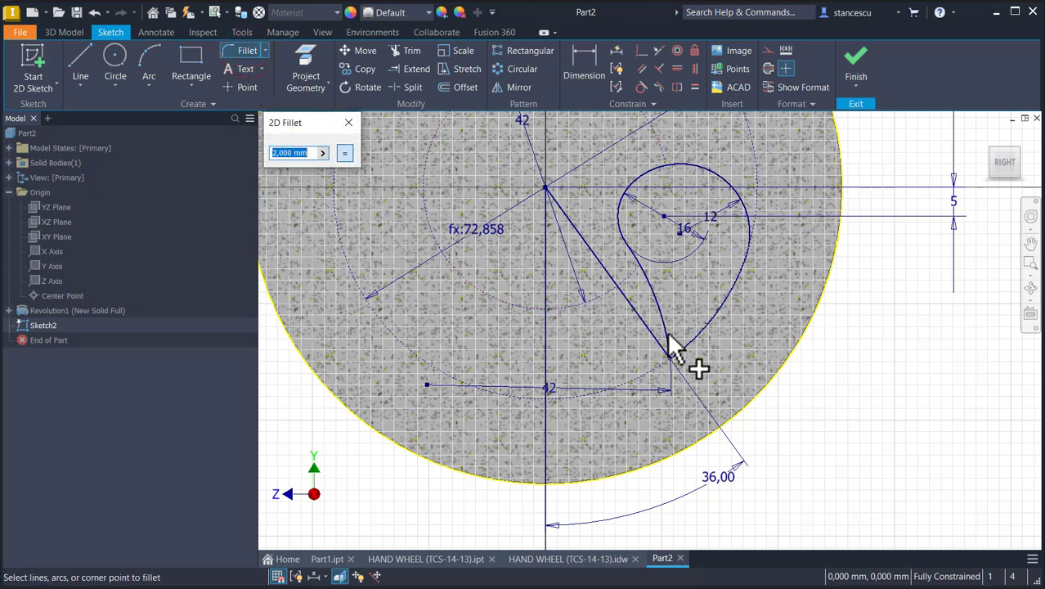
left_click(695, 344)
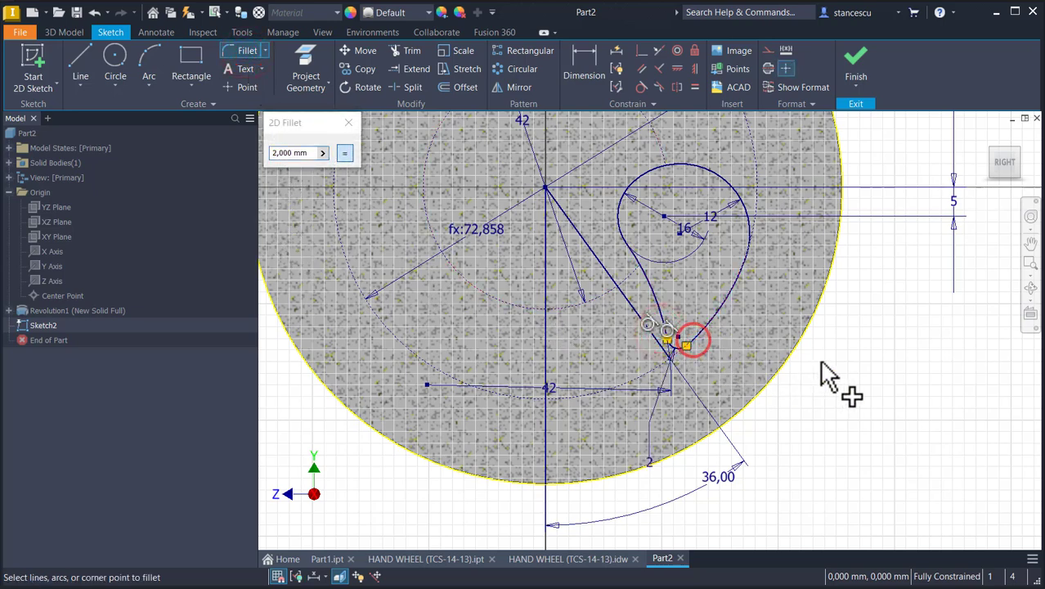
left_click(858, 86)
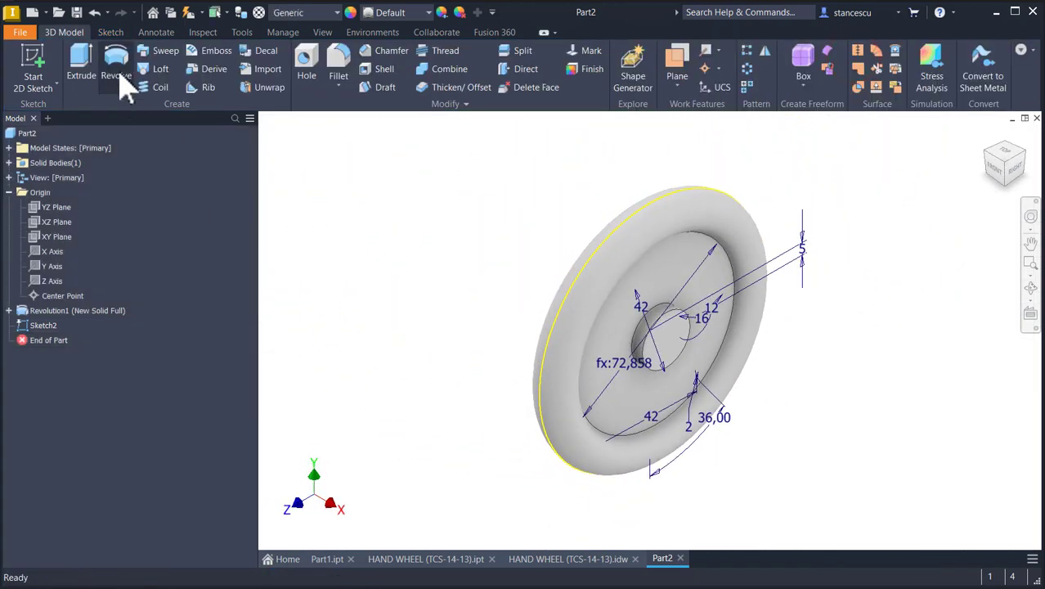
Extrude the opening profile as a symmetric cut through all of the wheel web
left_click(82, 62)
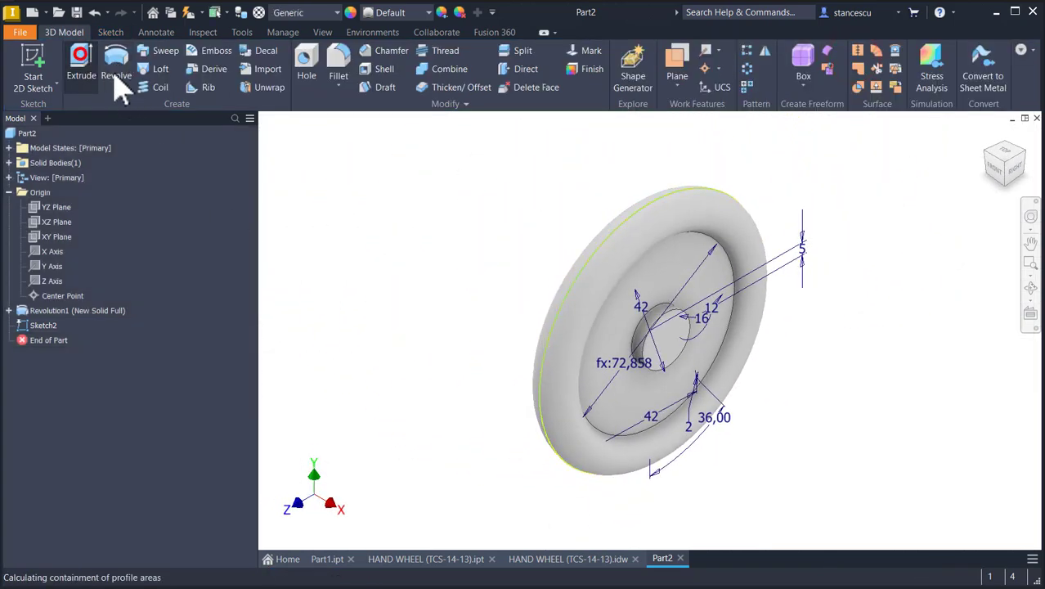
left_click(700, 343)
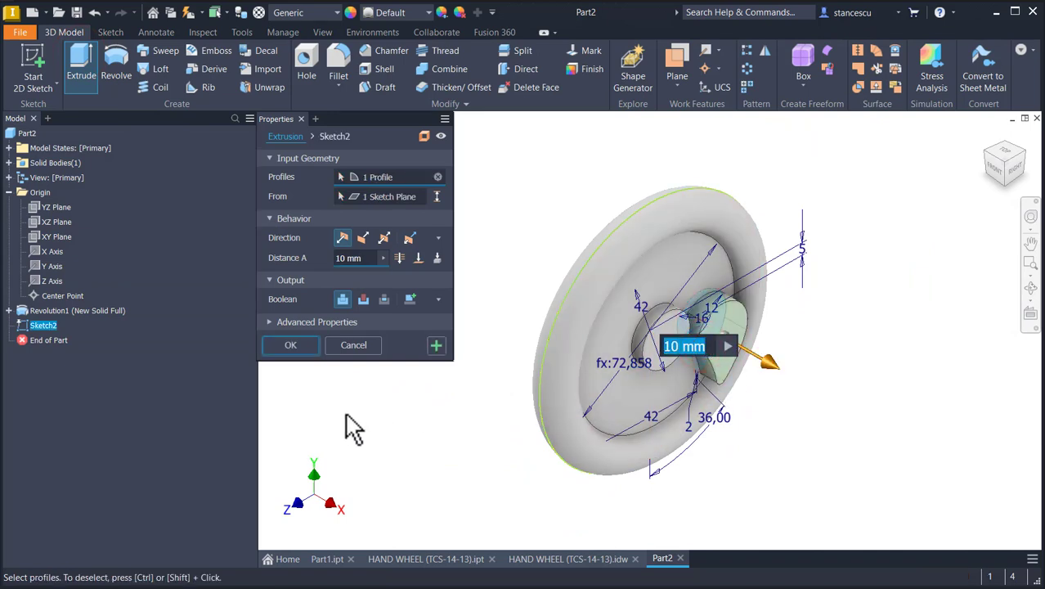
left_click(384, 238)
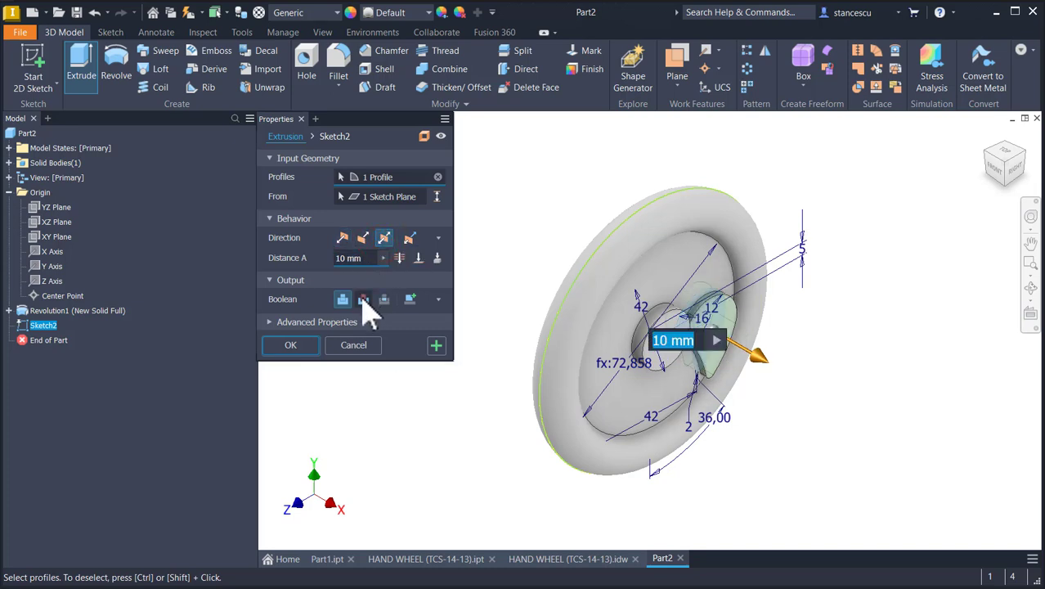
left_click(364, 299)
left_click(399, 258)
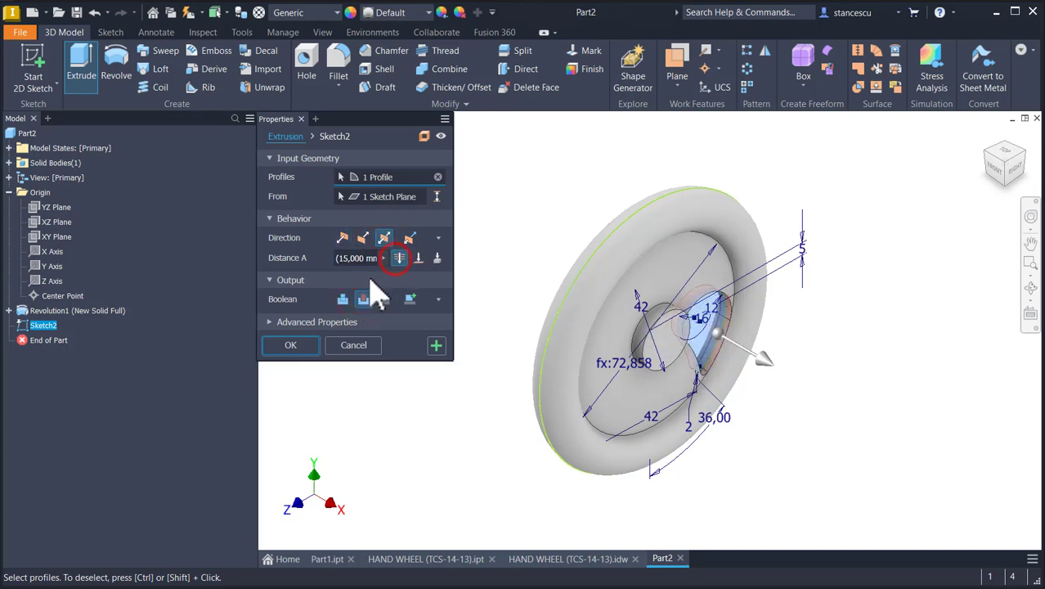
left_click(297, 345)
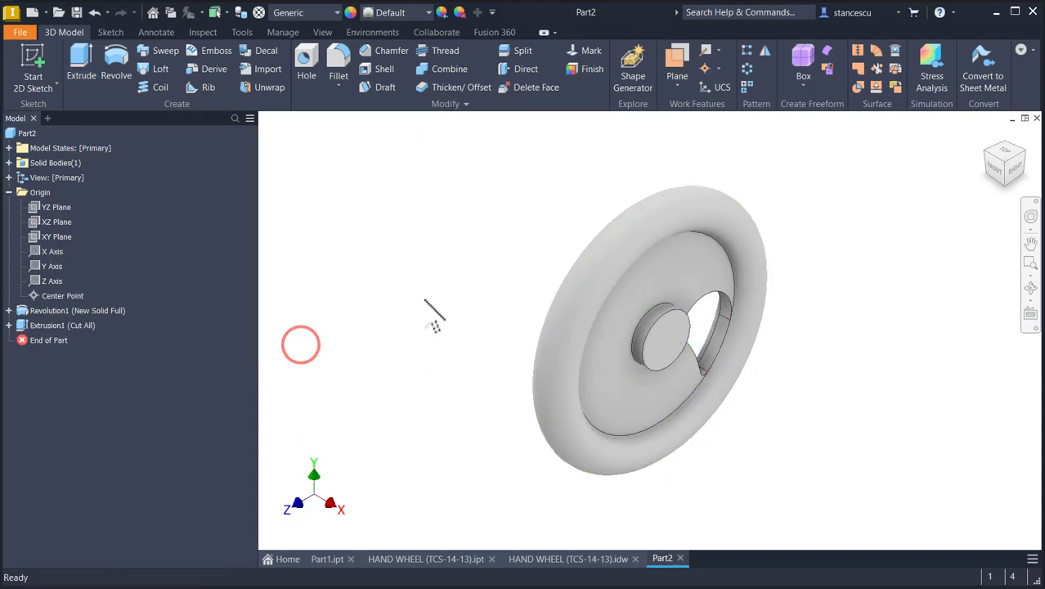
Fillet the opening's edges on both sides of the web with a 1 mm radius
left_click(711, 310)
left_click(718, 284)
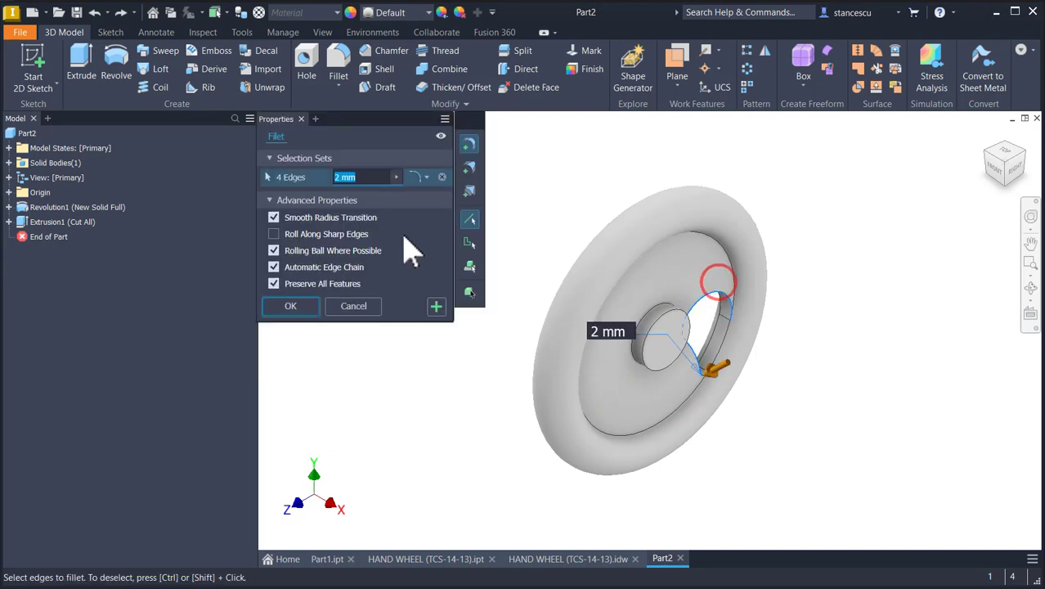
type("1")
middle_click_drag(862, 344, 817, 401, "shift")
left_click(811, 428)
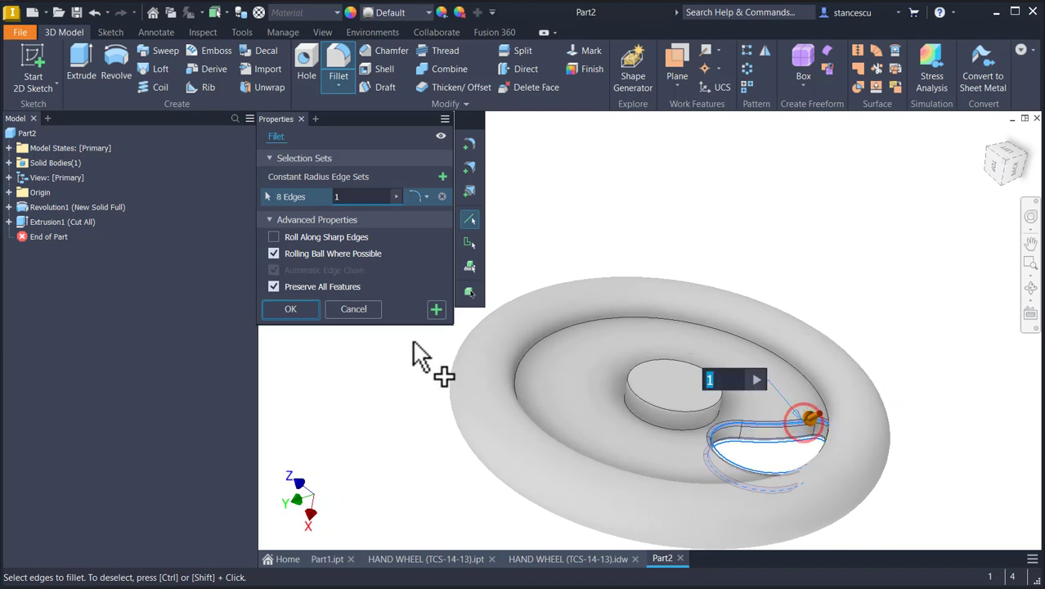
left_click(302, 311)
Pattern the web opening cut and its fillet circularly around the X axis with 5 occurrences over 360 degrees
key("F6")
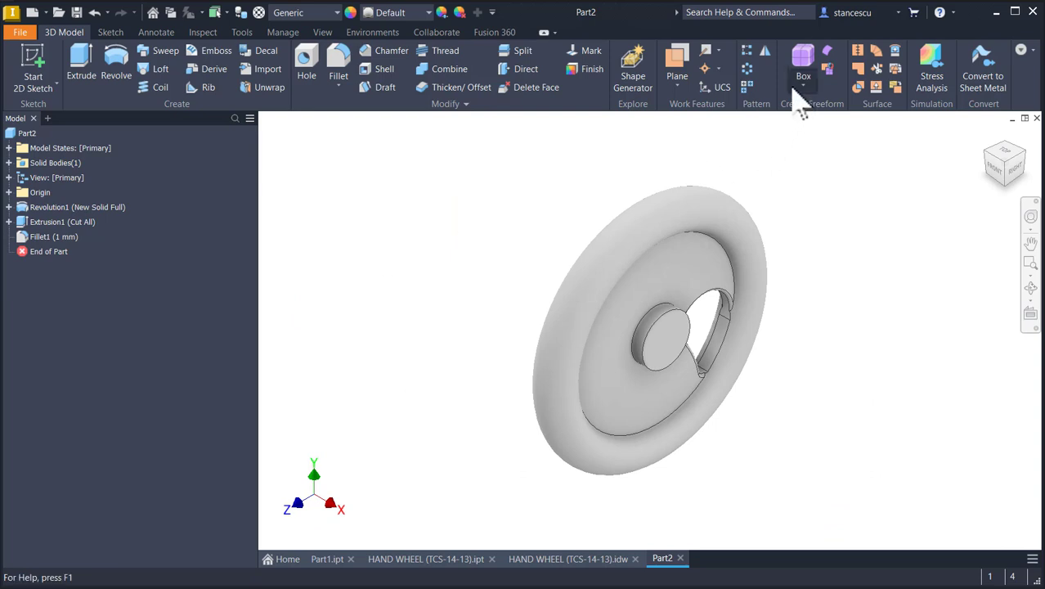
left_click(748, 72)
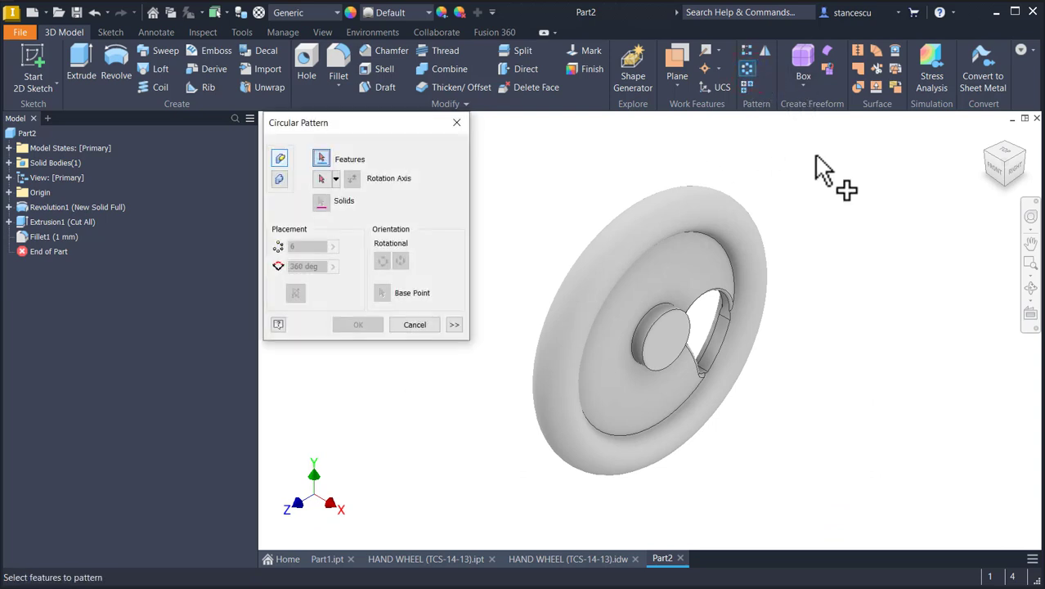
left_click(50, 235)
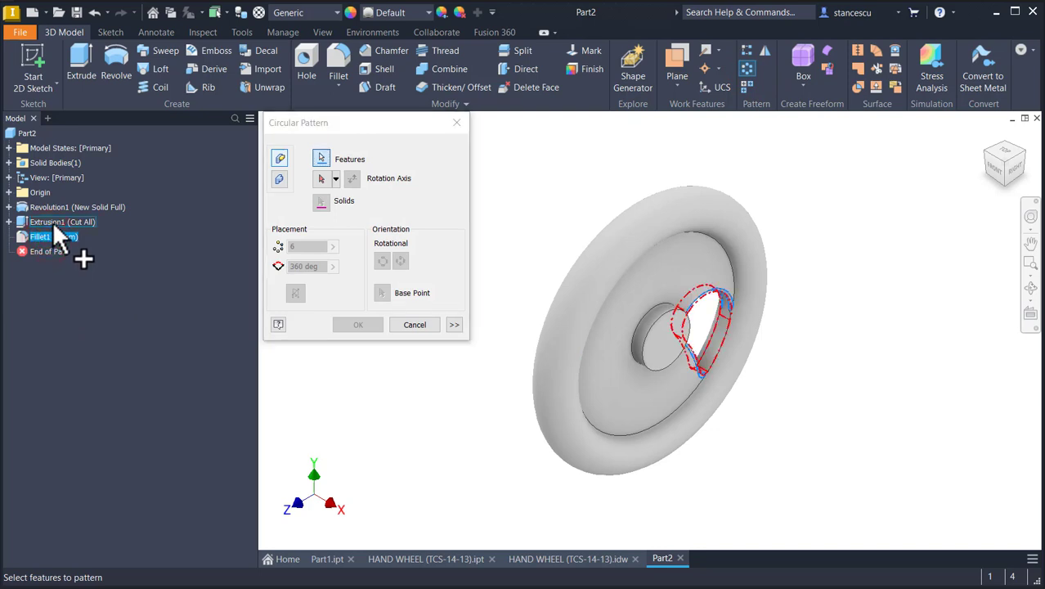
left_click(53, 222)
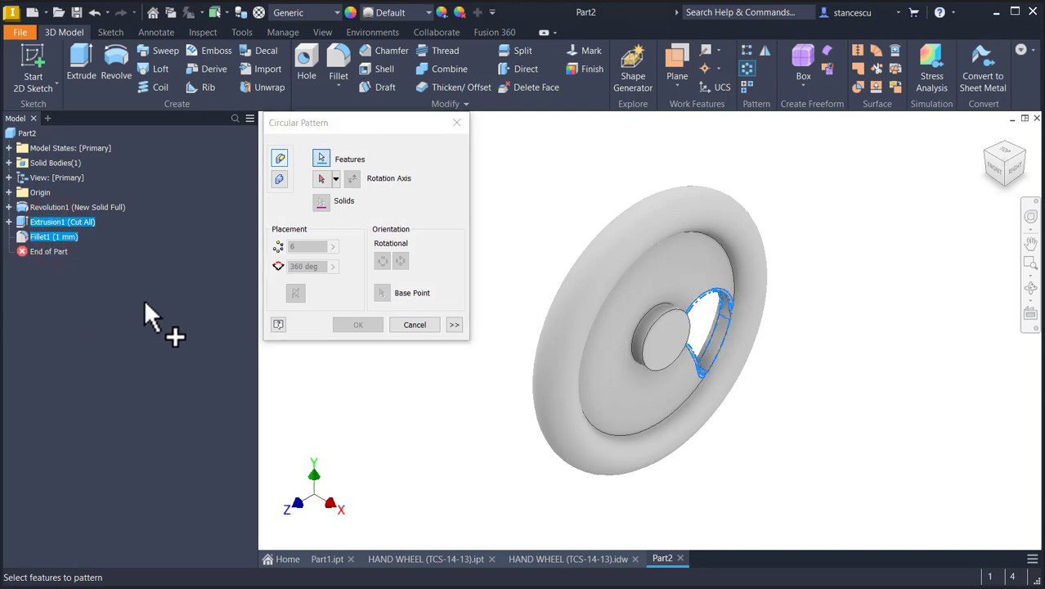
left_click(322, 178)
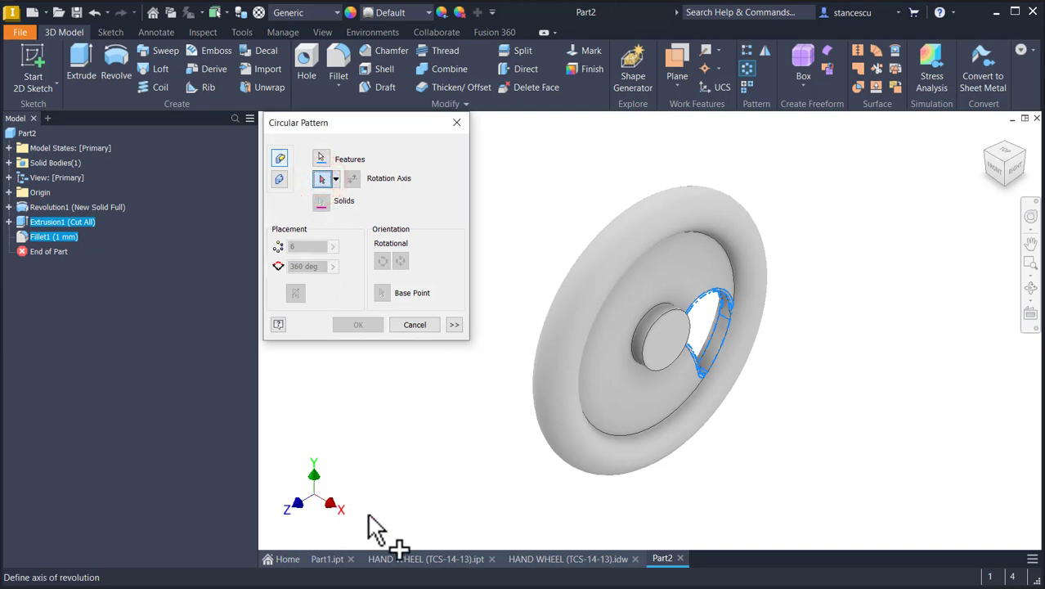
left_click(8, 192)
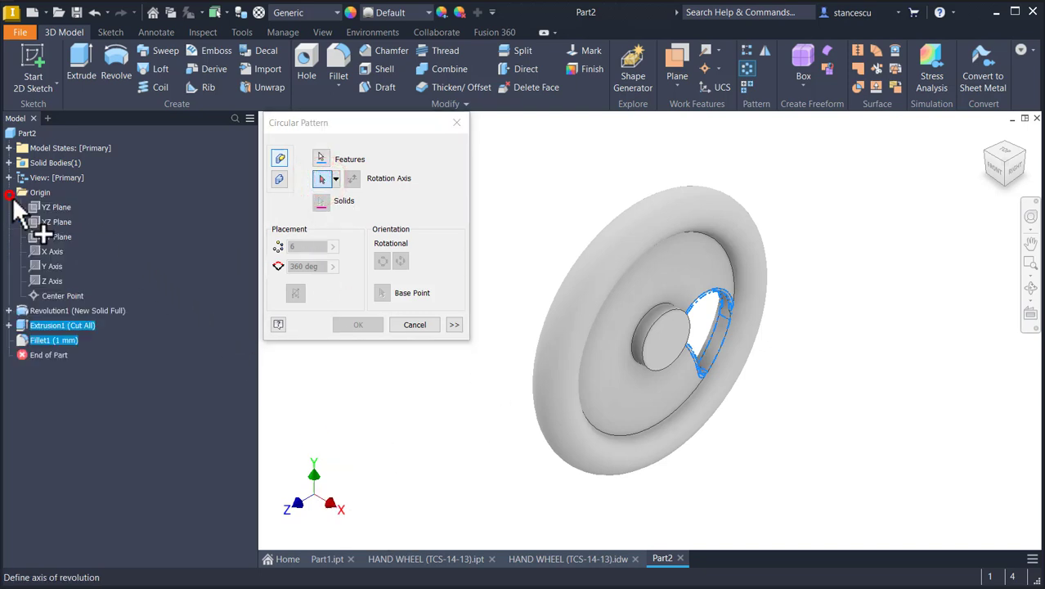
left_click(41, 251)
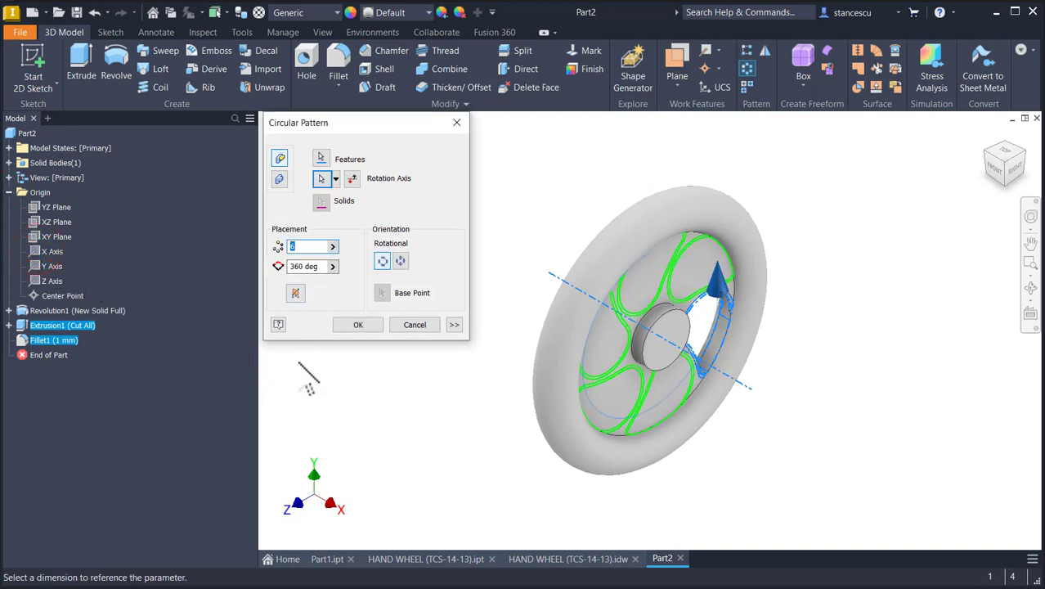
type("5")
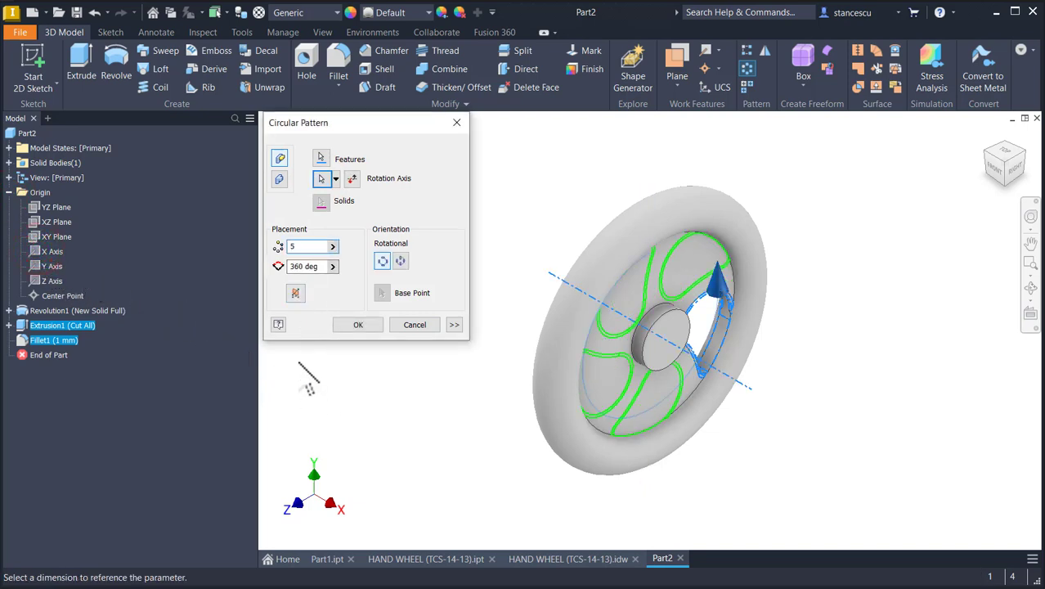
left_click(355, 325)
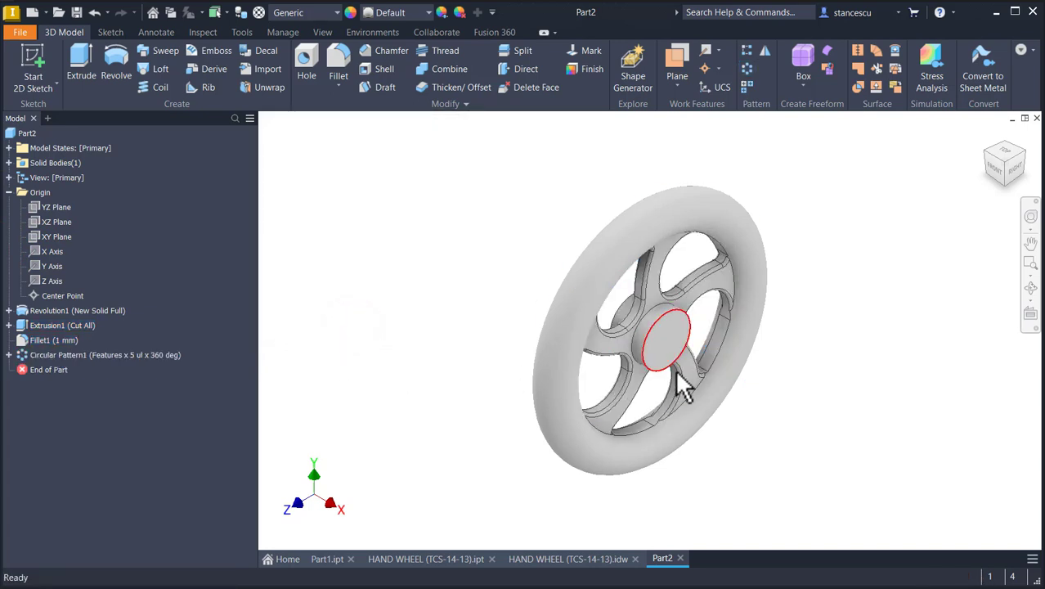
Inspect the patterned openings at the rim and compare them with the finished model in HAND WHEEL (TCS-14-13).ipt
scroll(706, 352, "down", 4)
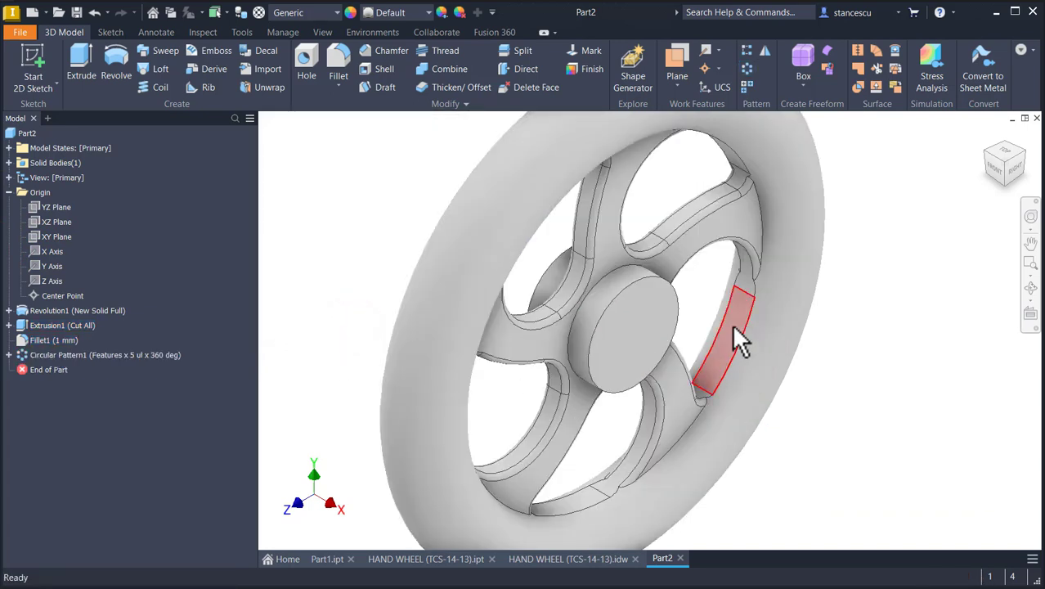
middle_click_drag(733, 329, 758, 288, "shift")
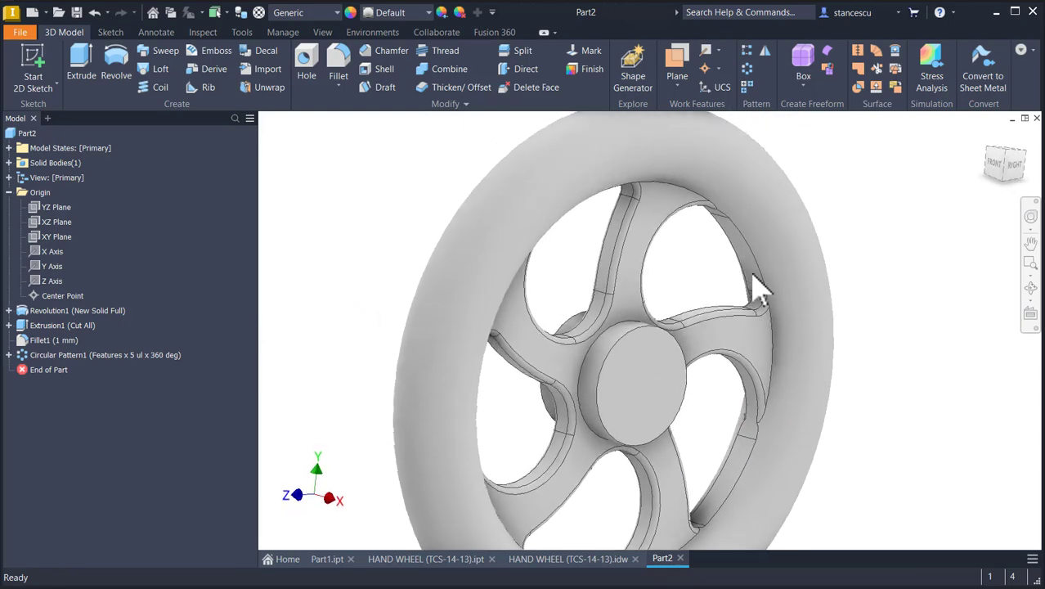
key("F6")
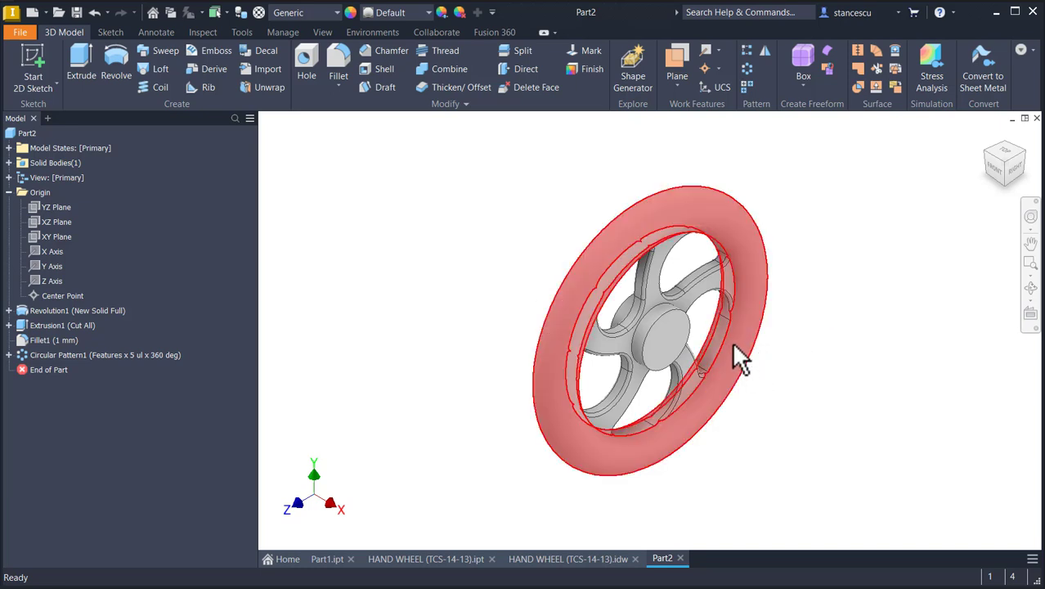
left_click(395, 563)
scroll(842, 353, "up", 3)
scroll(850, 359, "up", 3)
scroll(833, 367, "down", 2)
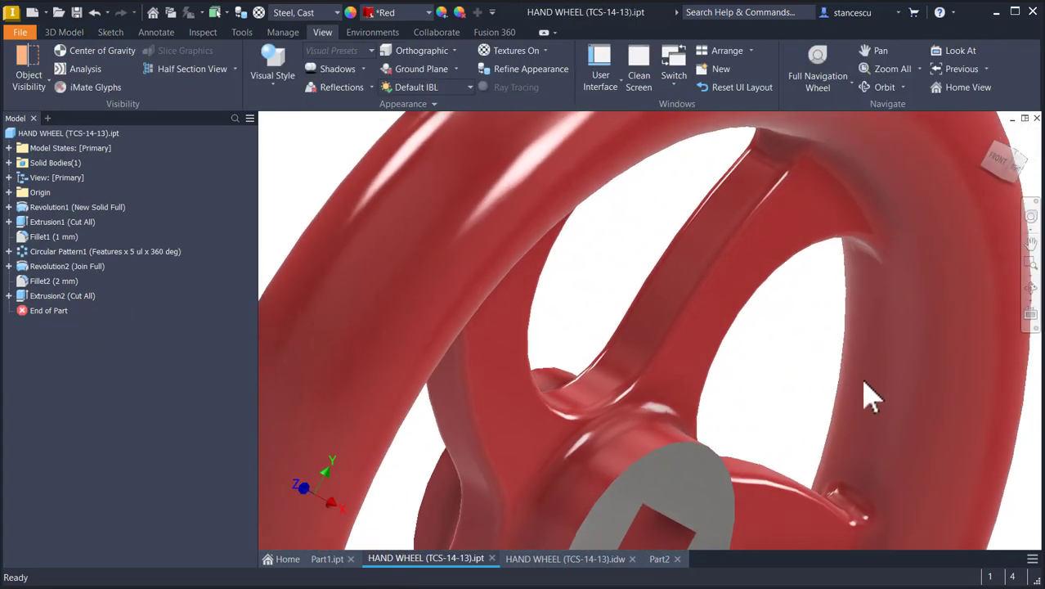
scroll(921, 392, "down", 2)
scroll(856, 387, "up", 3)
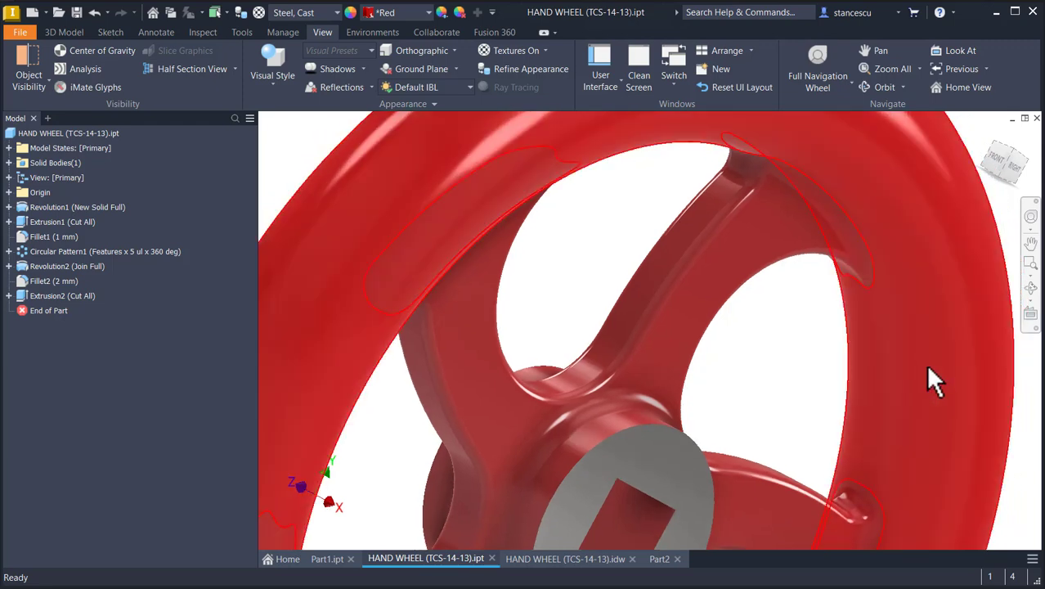
scroll(900, 384, "down", 5)
key("F6")
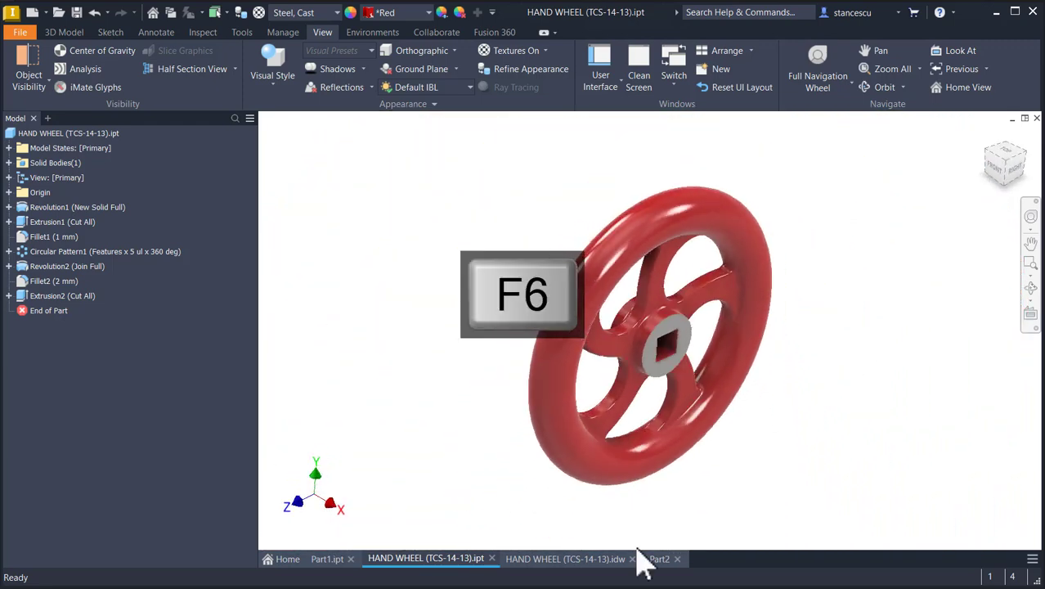
Start a sketch on the XY plane of Part2, slice the graphics and project the upper rim section's outer arc
left_click(659, 560)
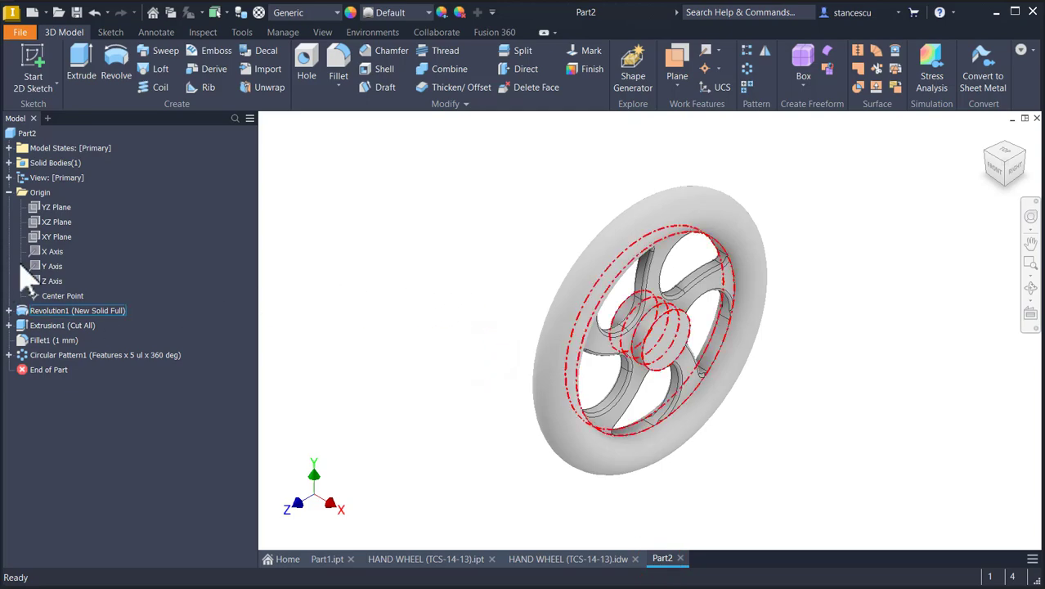
left_click(48, 236)
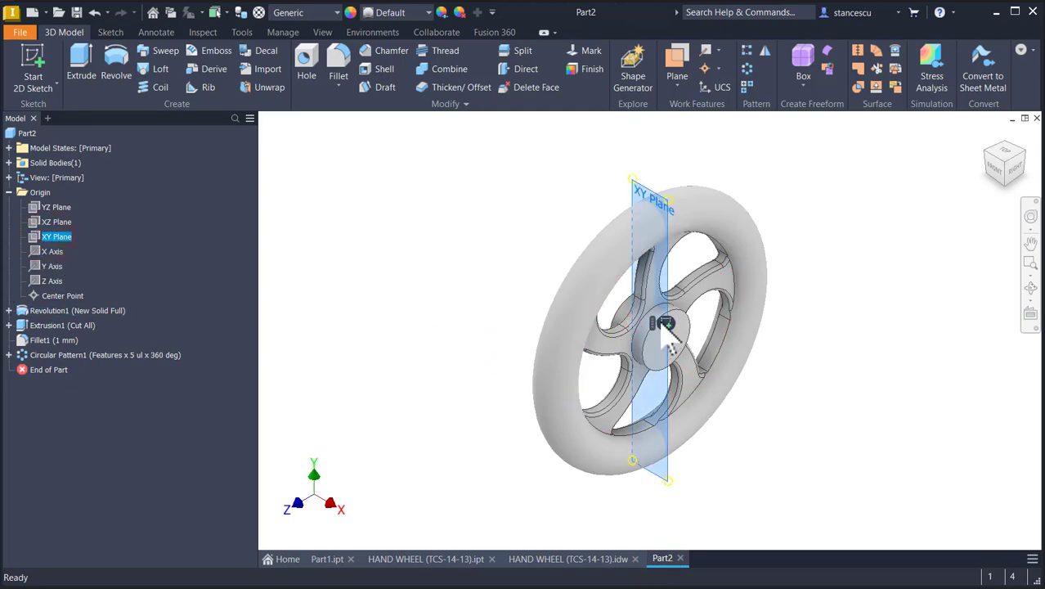
right_click_drag(661, 321, 474, 276)
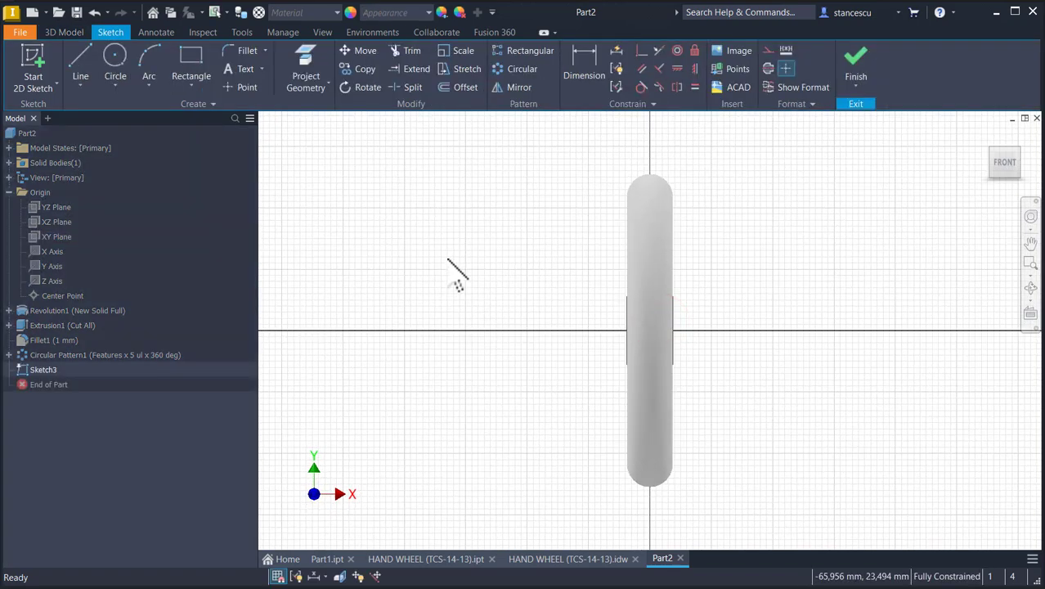
key("F7")
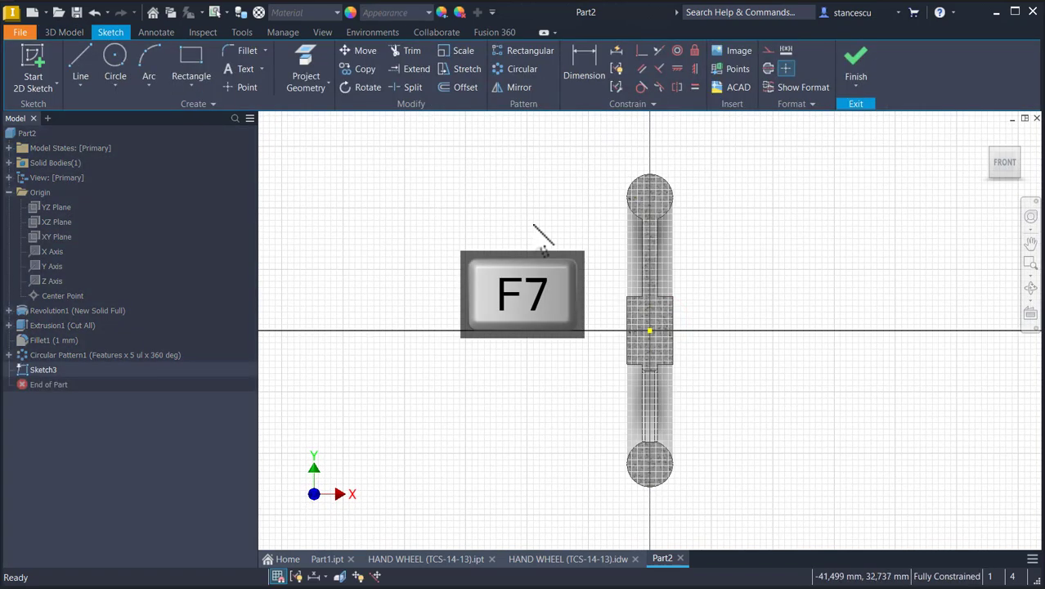
left_click(305, 65)
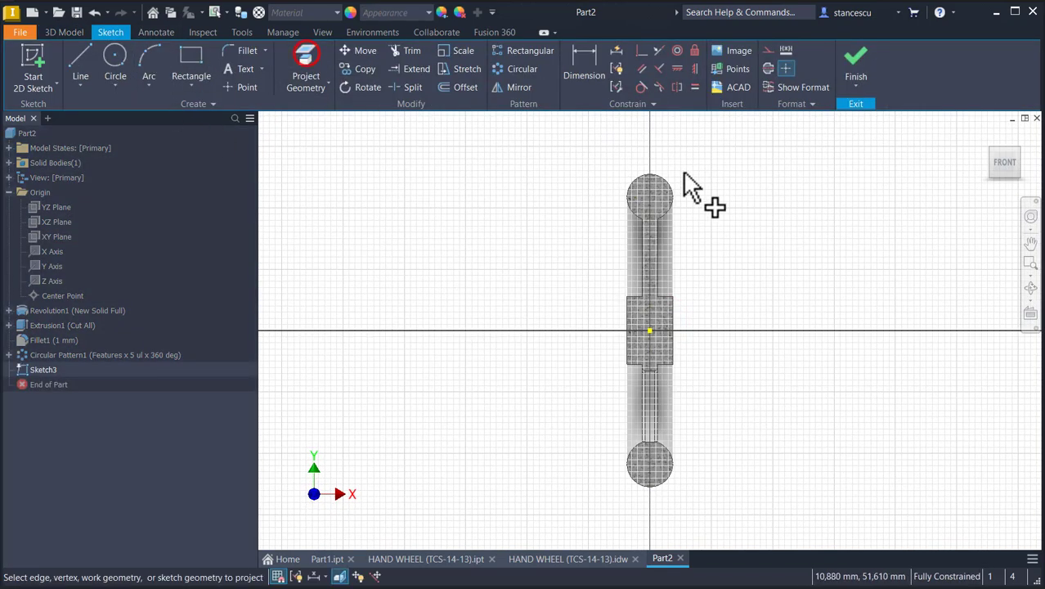
left_click(664, 175)
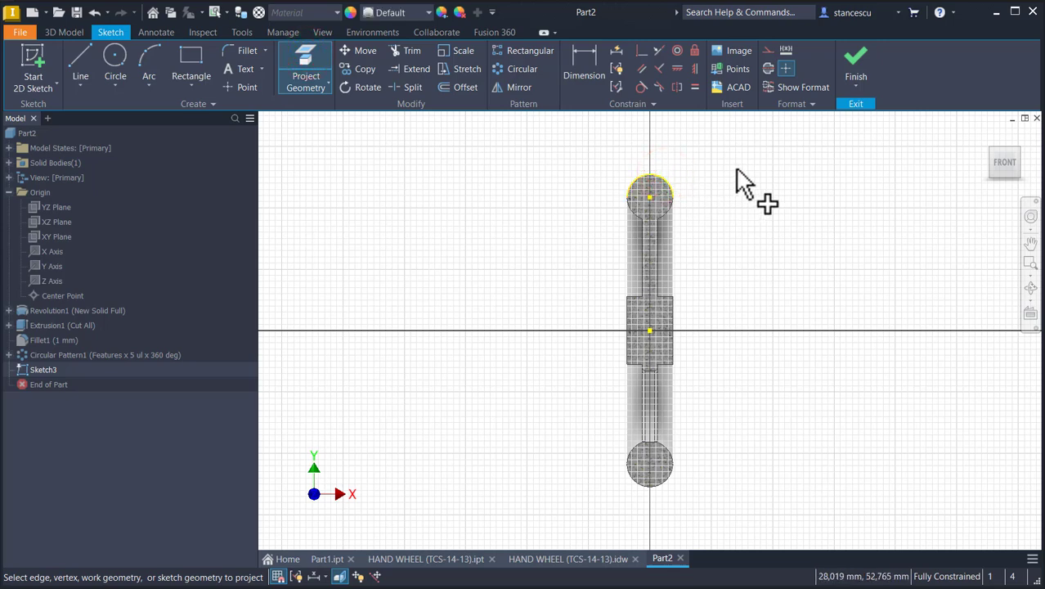
Draw a full circle over the upper rim section, centred on the projected arc and matching its radius, and finish the sketch
left_click(115, 58)
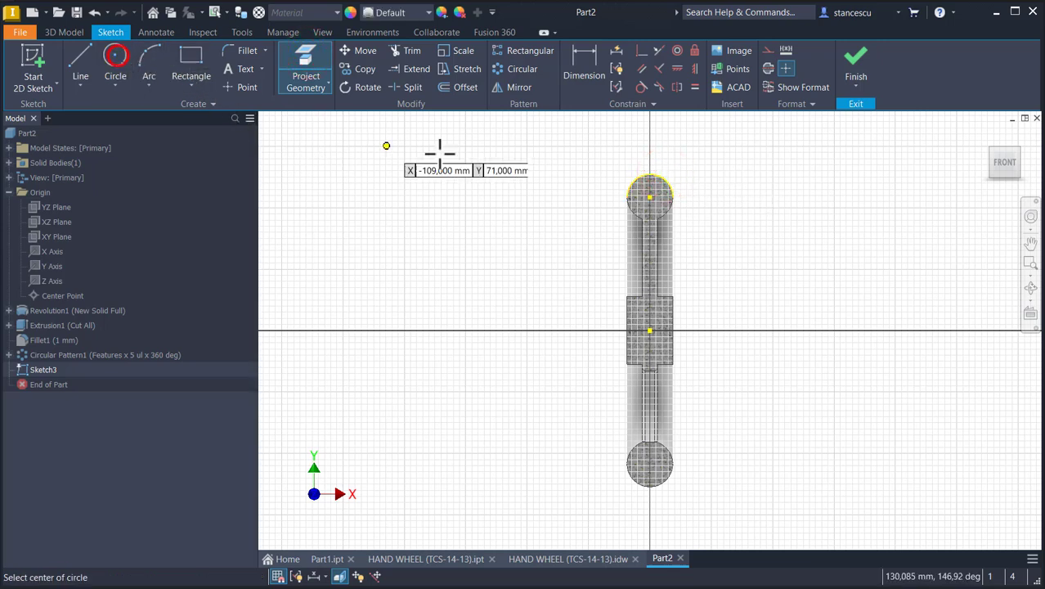
left_click(649, 197)
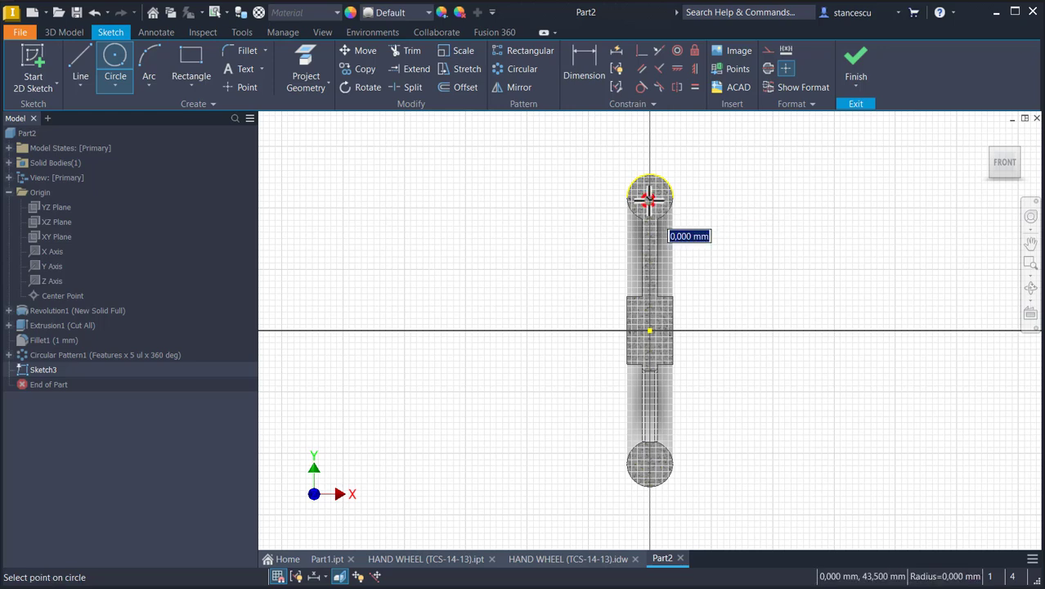
left_click(673, 197)
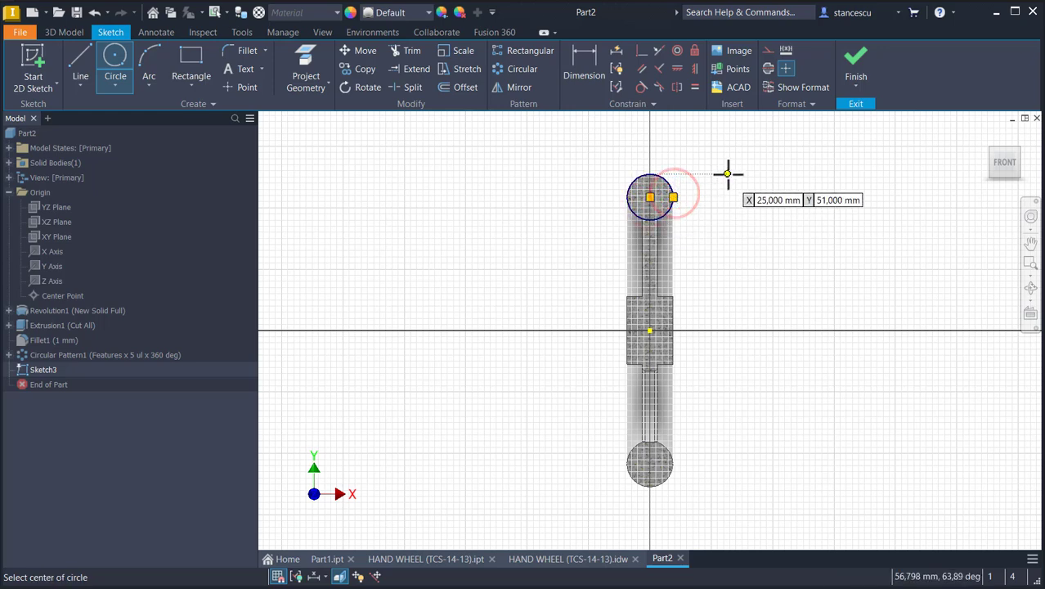
left_click(856, 57)
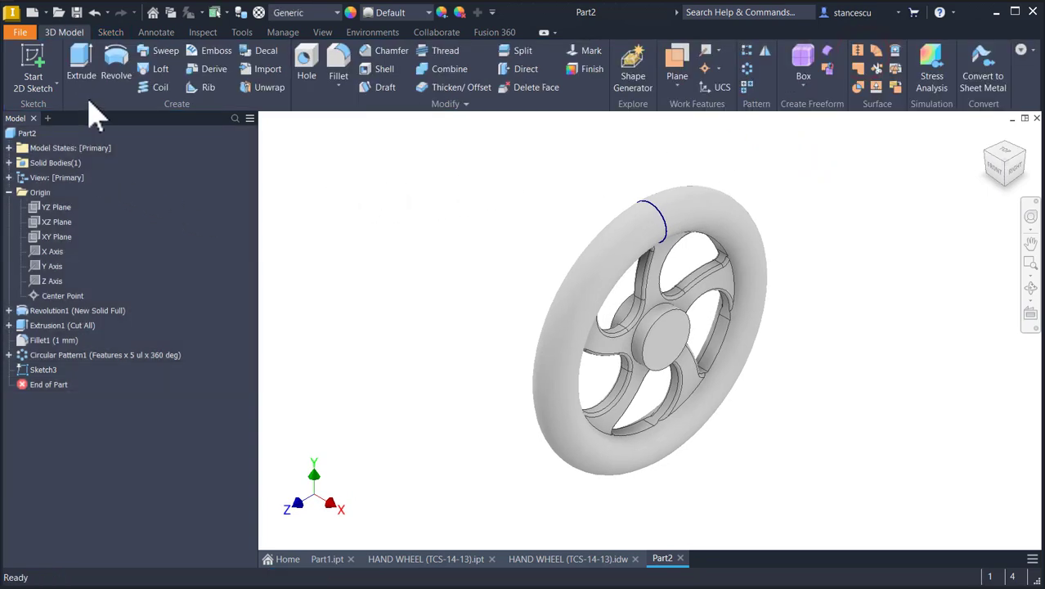
Revolve the rim circle a full 360 degrees around the X axis, joined to the wheel body
left_click(116, 68)
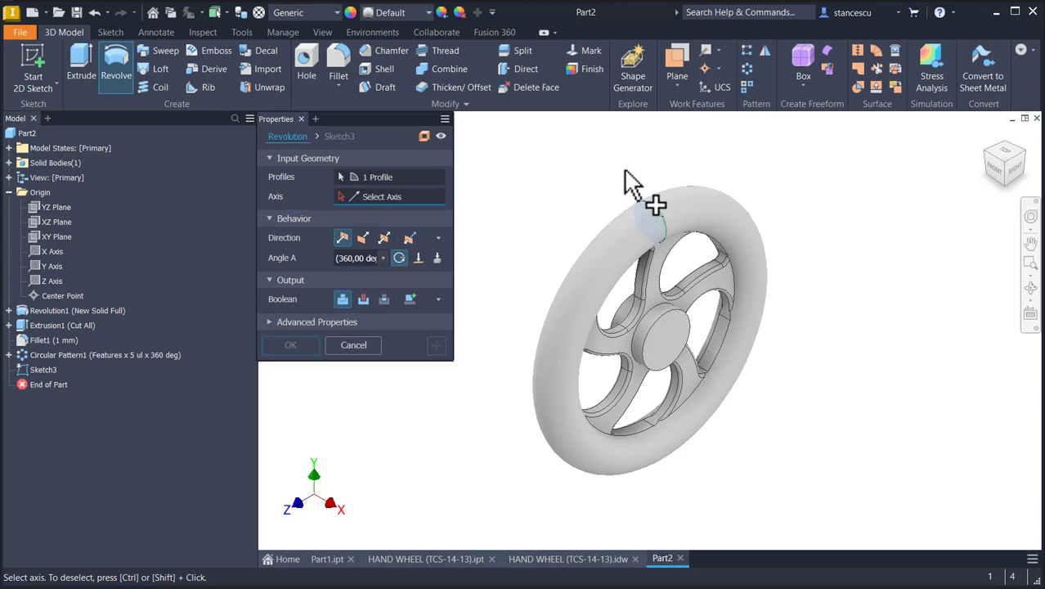
left_click(50, 252)
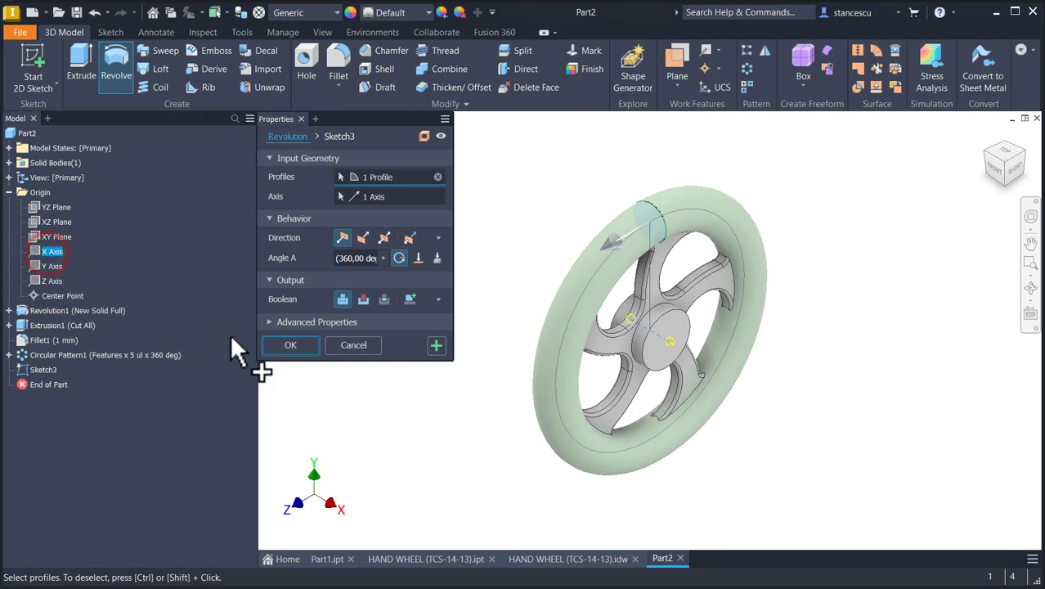
left_click(293, 345)
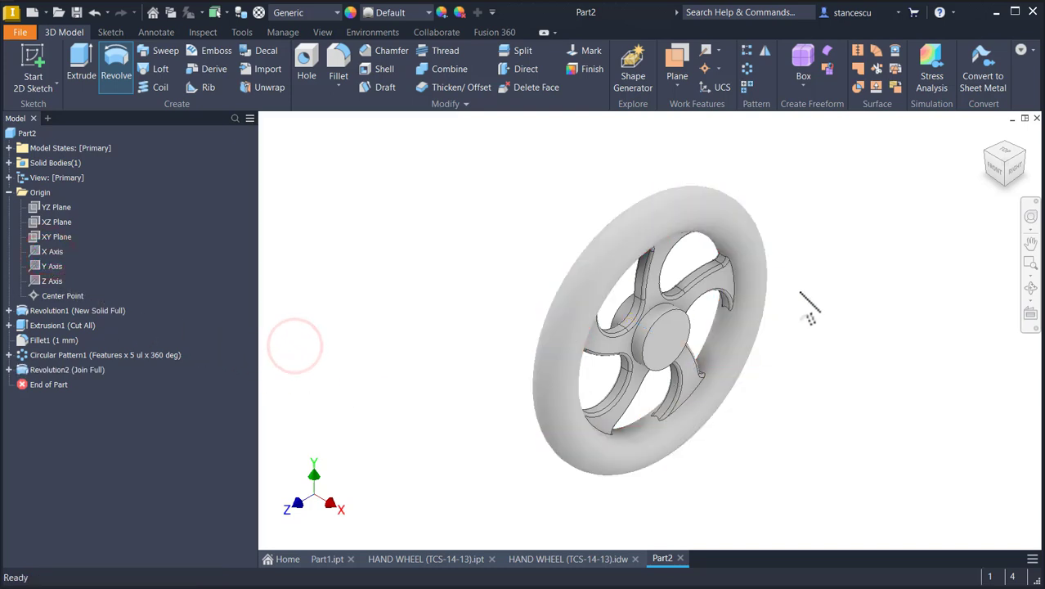
middle_click_drag(769, 292, 842, 252, "shift")
key("F6")
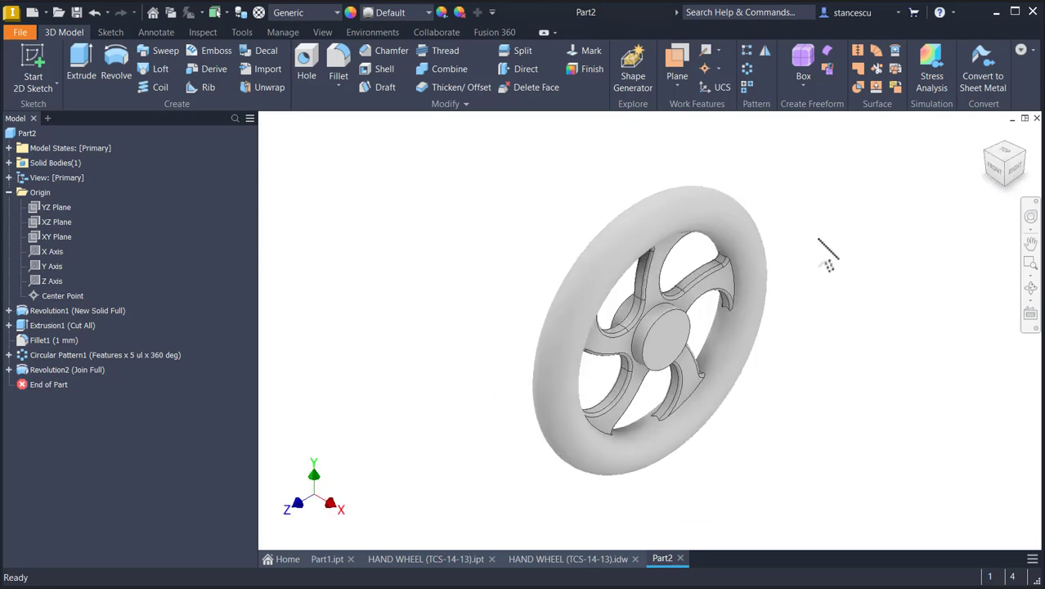
Check the fillet radii in the drawing's section A-A and select the edges where Part2's five spokes meet the rim for a 2 mm fillet
left_click(559, 558)
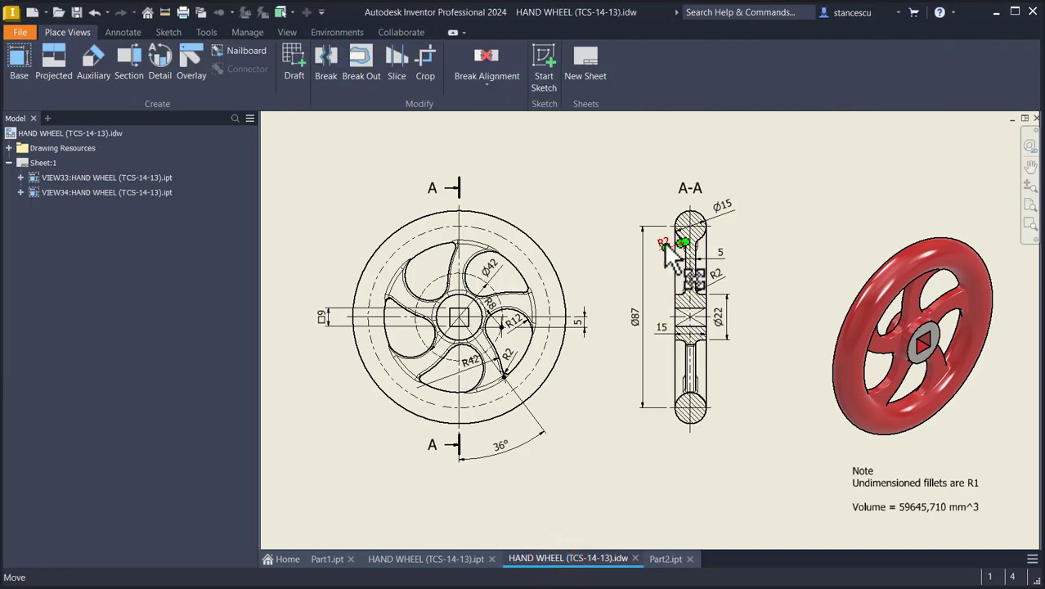
scroll(665, 246, "up", 5)
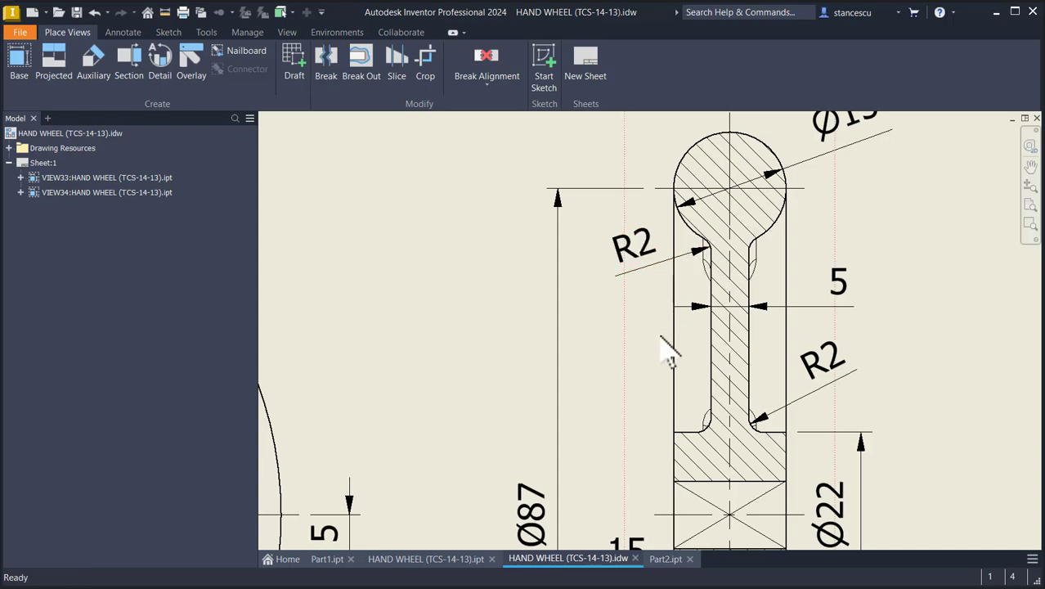
middle_click_drag(669, 352, 628, 250)
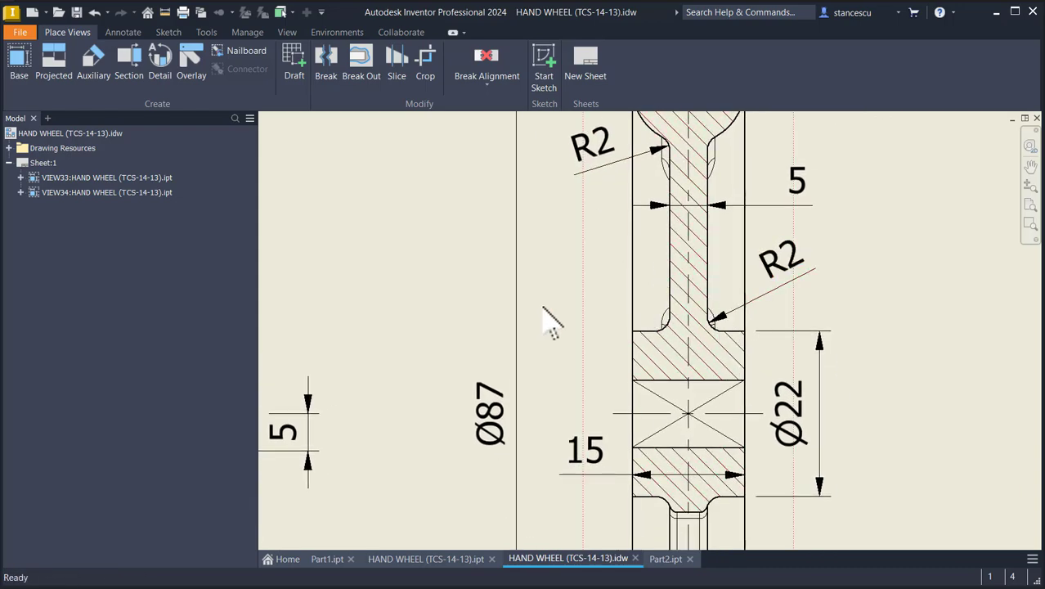
scroll(582, 320, "down", 5)
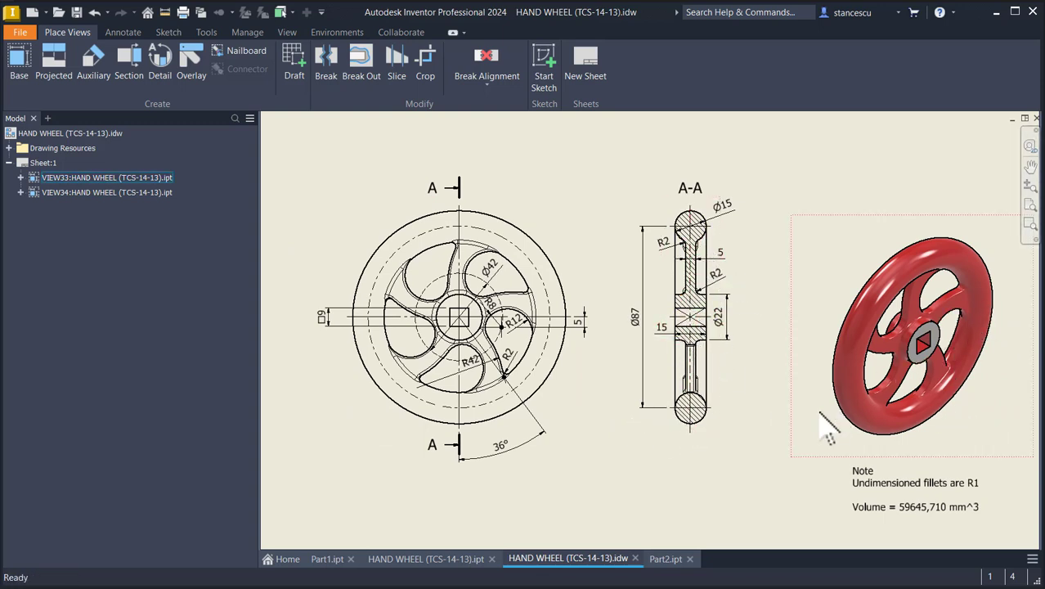
left_click(659, 562)
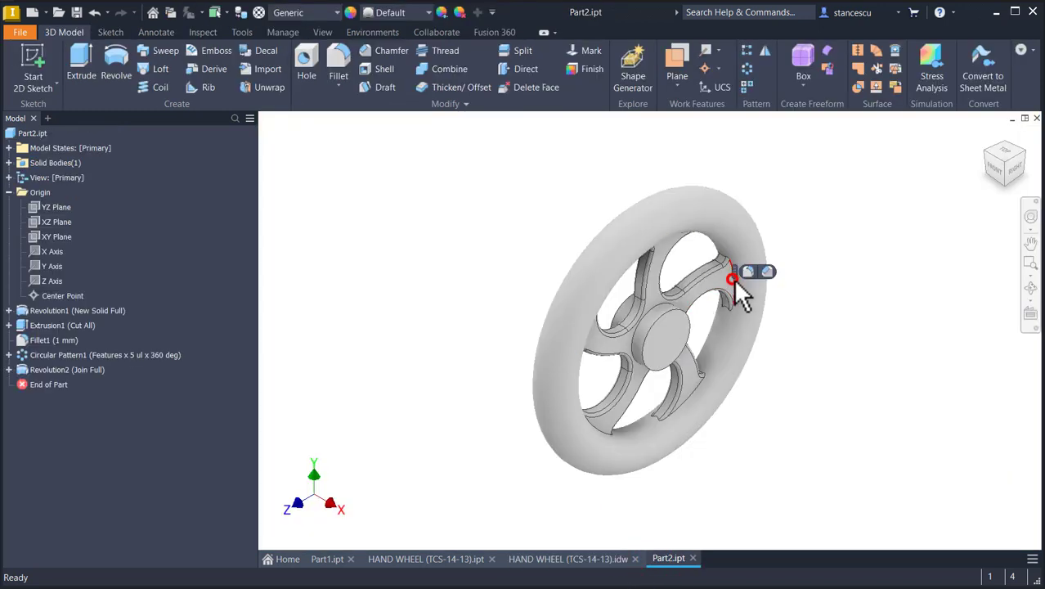
left_click(748, 271)
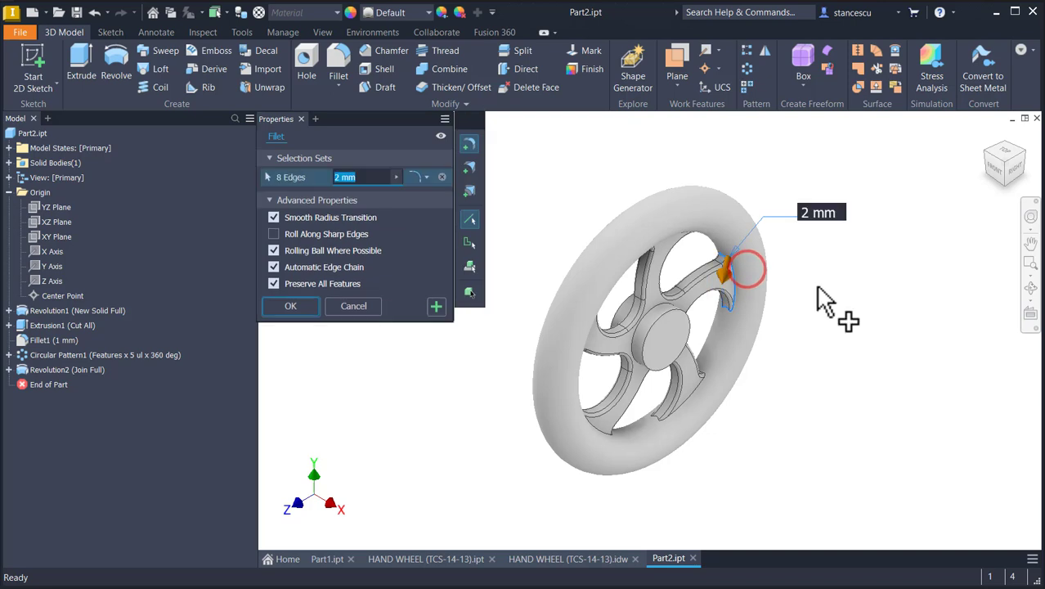
left_click(685, 400)
left_click(605, 432)
mouse_move(599, 426)
middle_mouse_down("shift")
mouse_move(609, 409)
mouse_move(585, 393)
mouse_move(594, 429)
middle_mouse_up("shift")
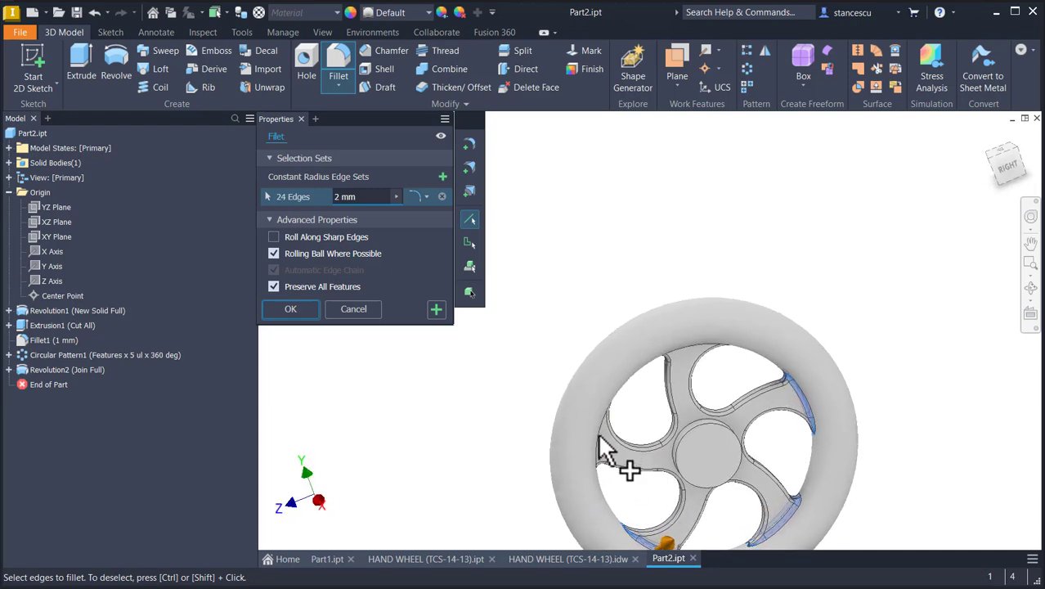
middle_click_drag(674, 379, 718, 369, "shift")
left_click(703, 330)
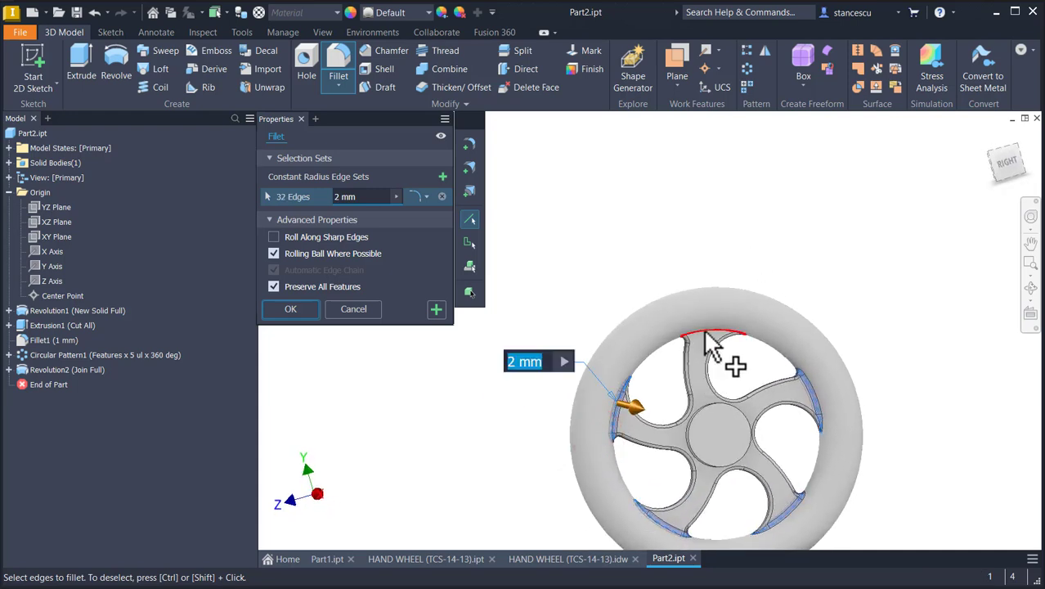
Add the hub-to-web edges on both sides of the wheel to the 2 mm fillet and apply it
middle_click_drag(691, 413, 784, 415, "shift")
left_click(784, 415)
middle_click_drag(679, 427, 758, 397, "shift")
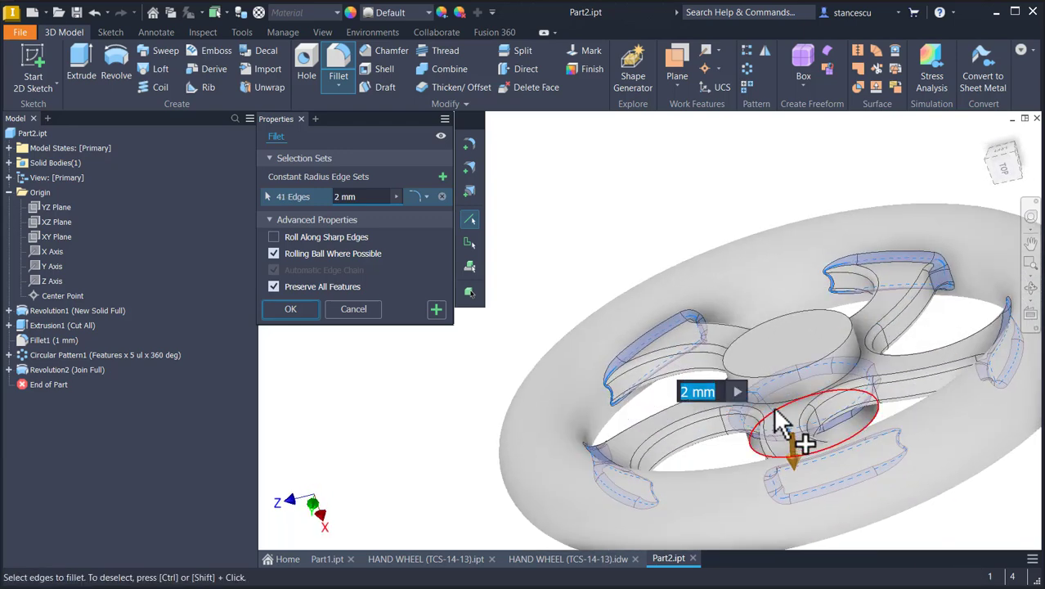
left_click(801, 437)
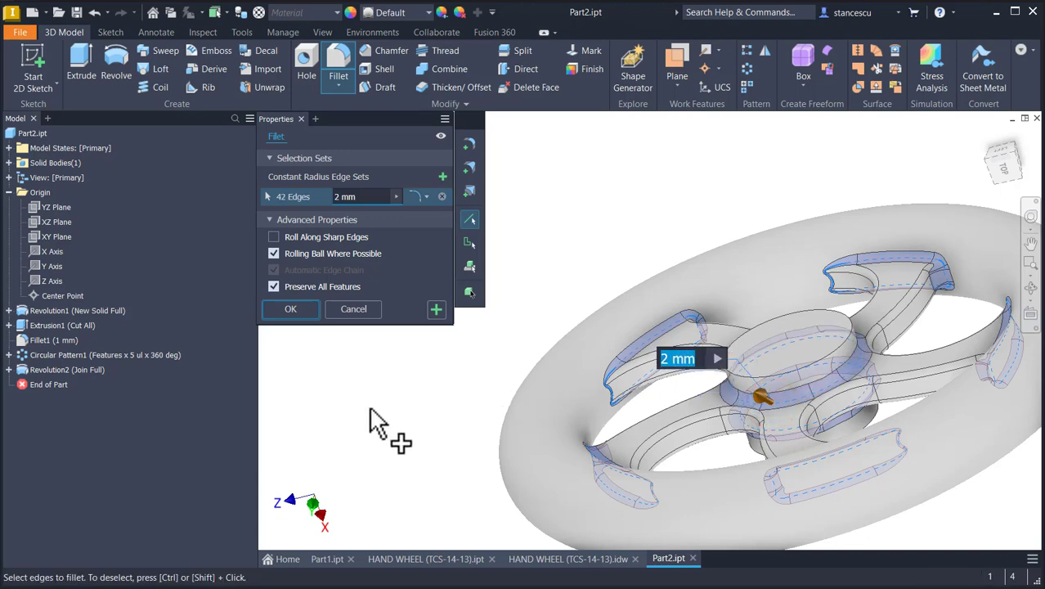
left_click(310, 310)
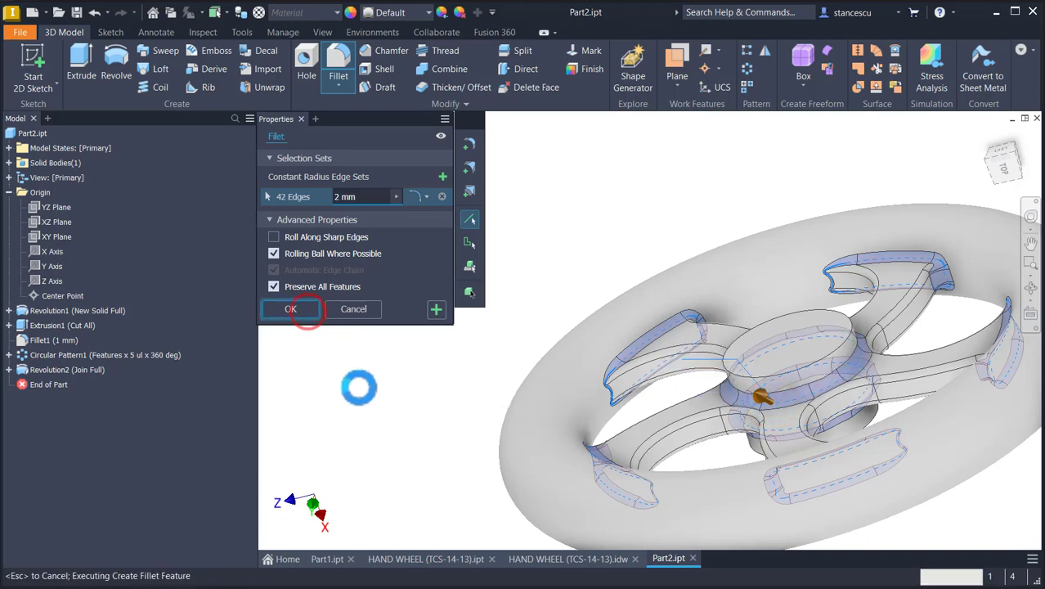
key("F6")
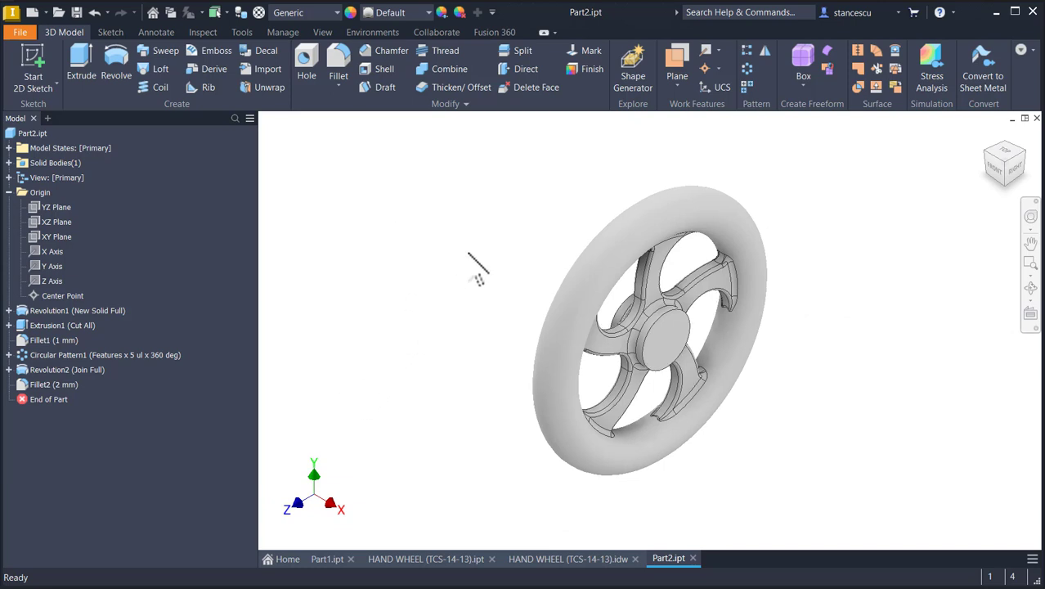
Check the hub bore in the drawing and sketch a four-sided polygon on Part2's hub end face, centred on the hub
left_click(539, 557)
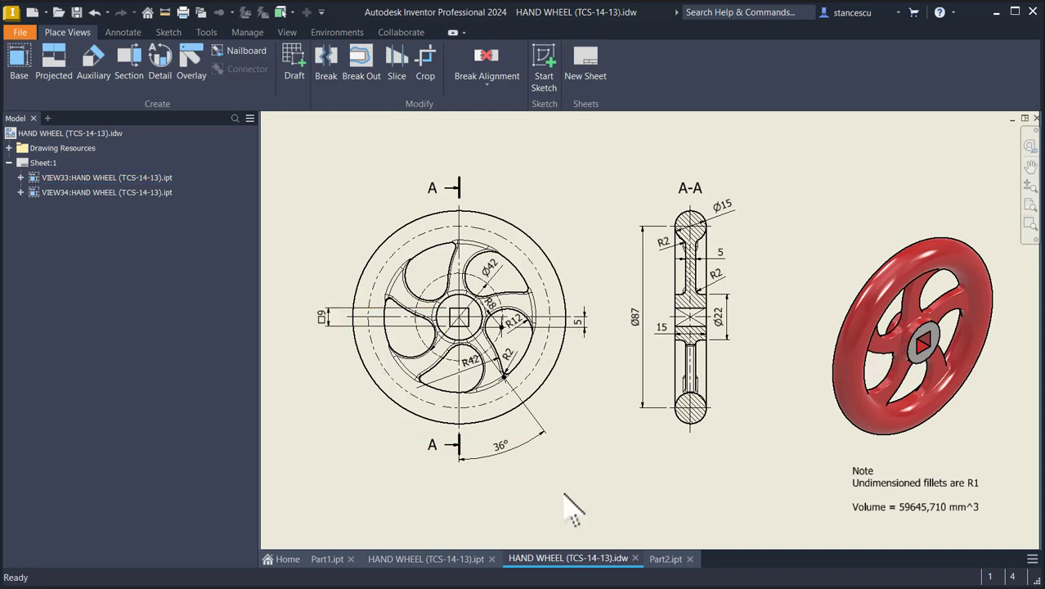
left_click(662, 560)
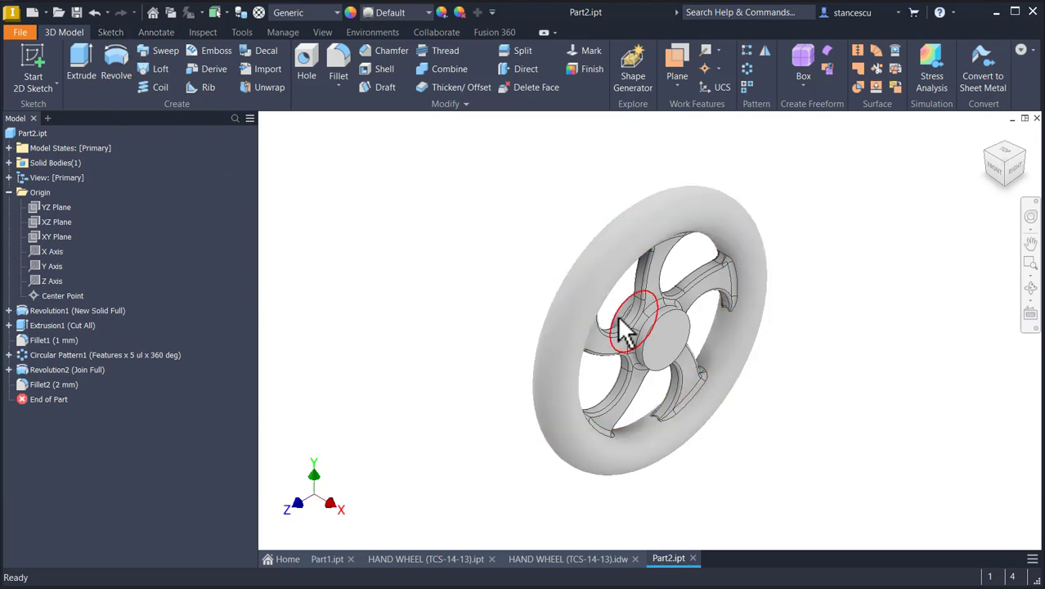
left_click(675, 349)
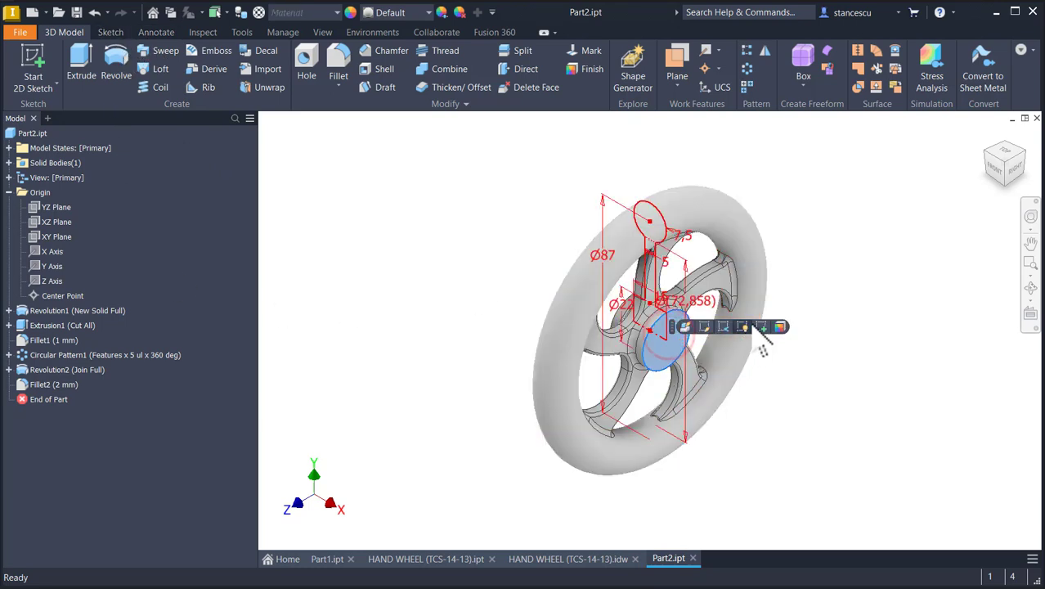
left_click(762, 326)
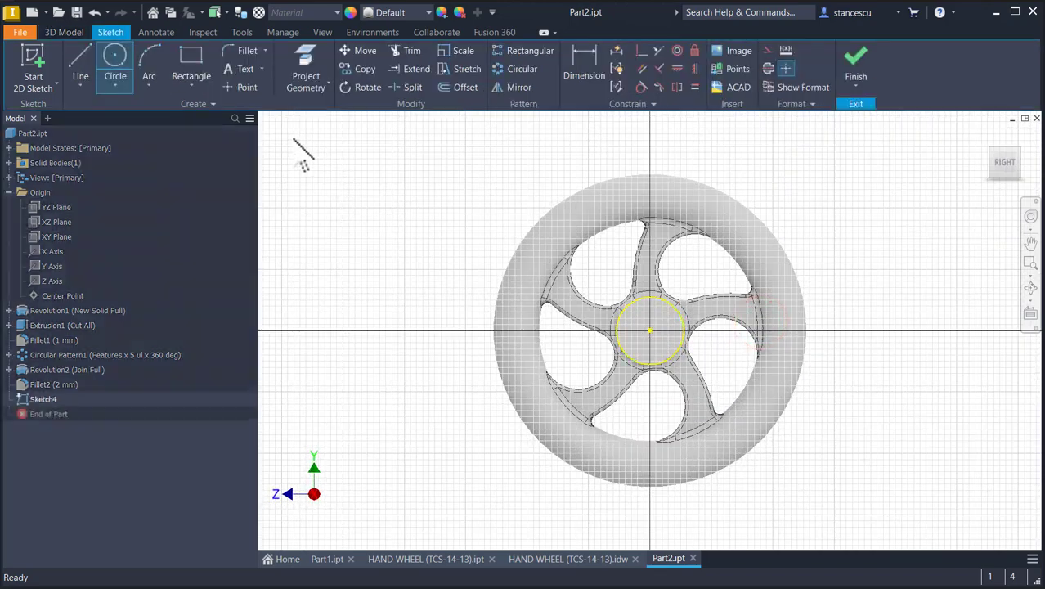
left_click(190, 89)
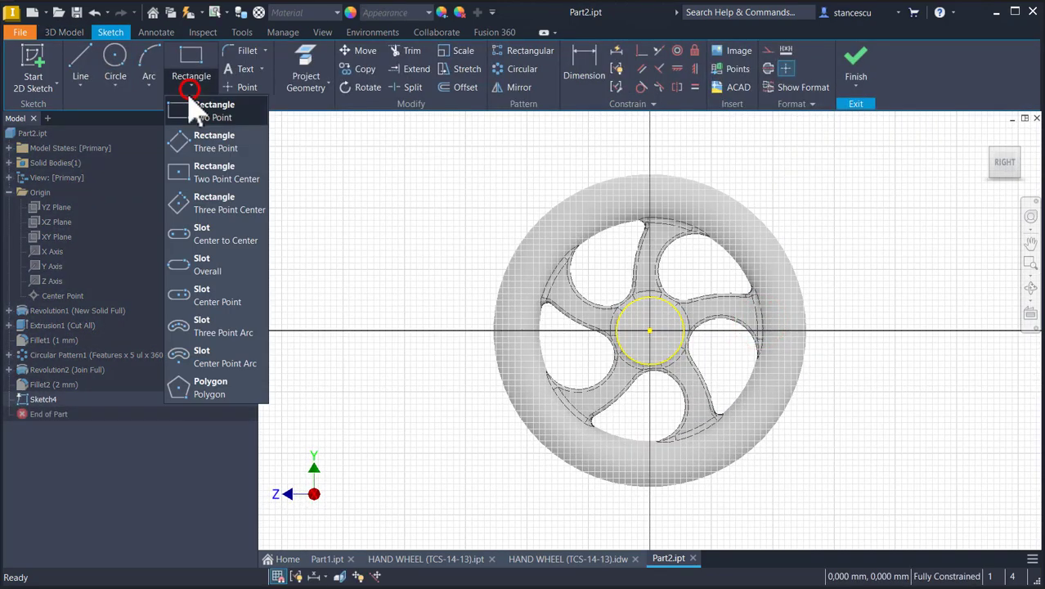
left_click(209, 388)
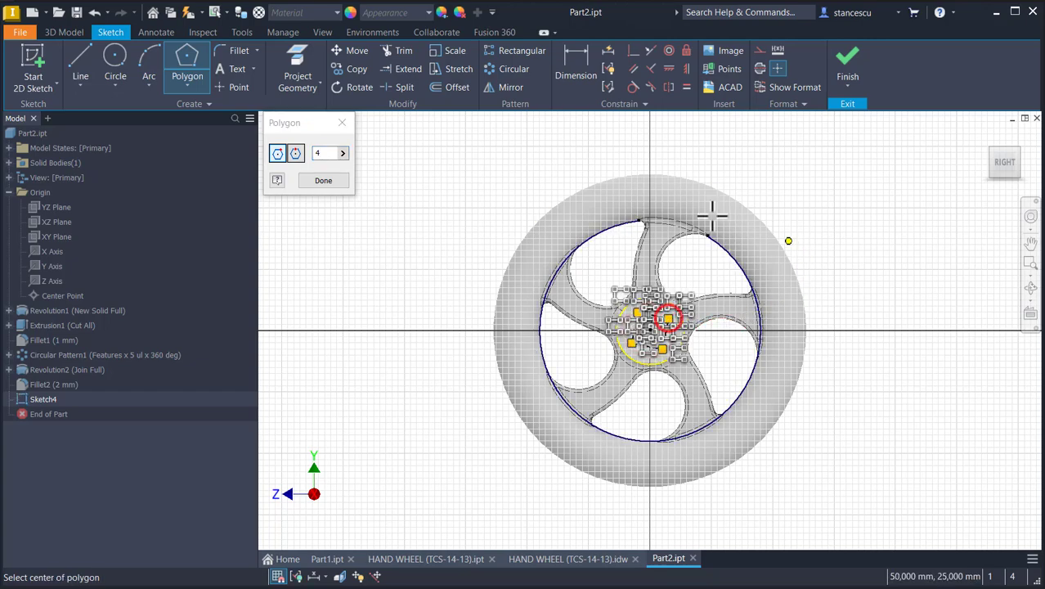
left_click(326, 181)
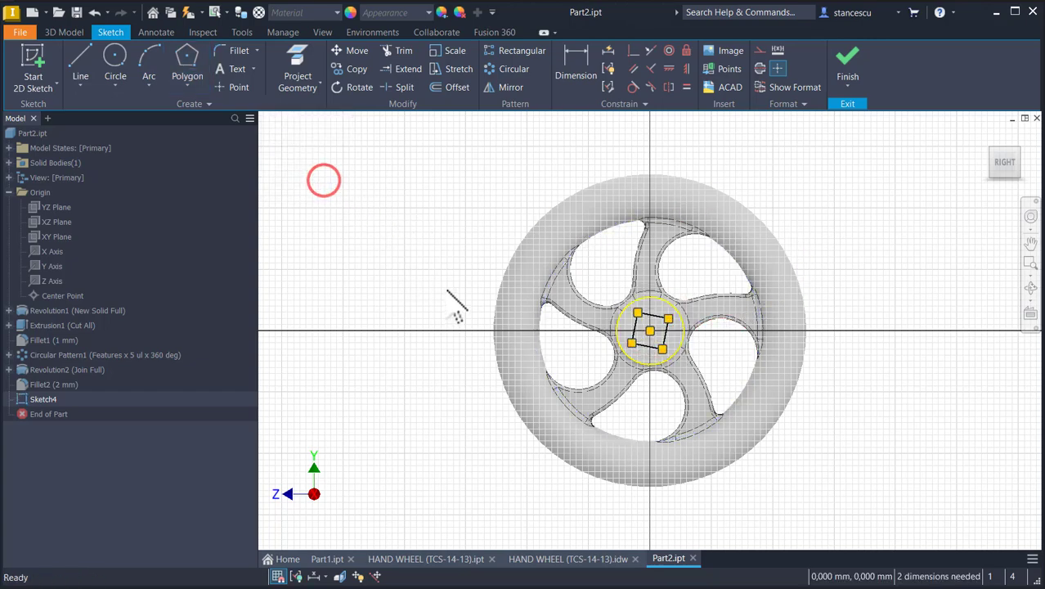
Constrain the square's upper side horizontal, dimension its side to 9 mm and finish the sketch
scroll(466, 301, "up", 3)
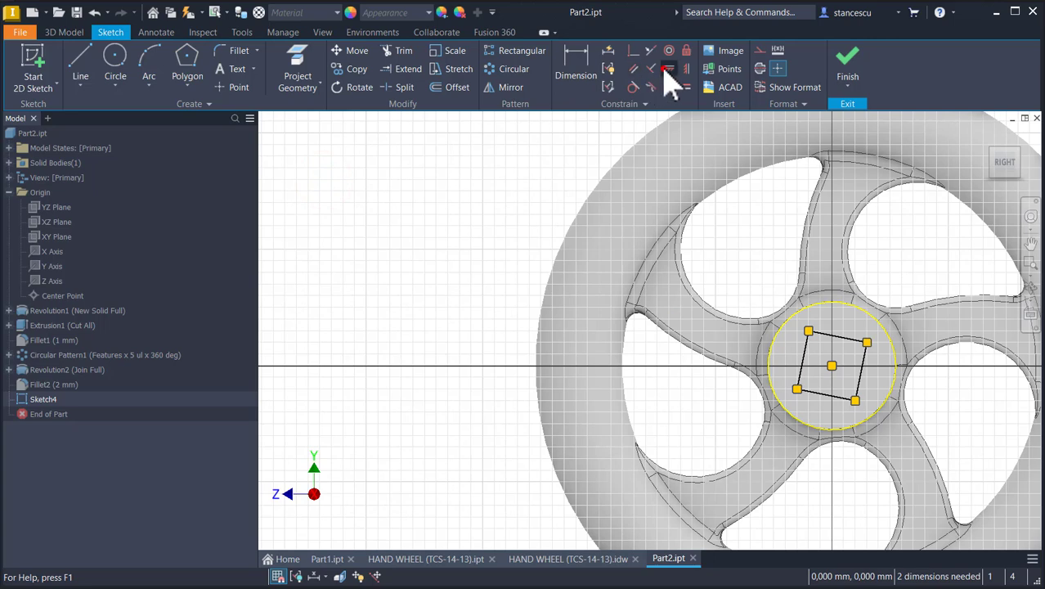
left_click(667, 69)
left_click(830, 335)
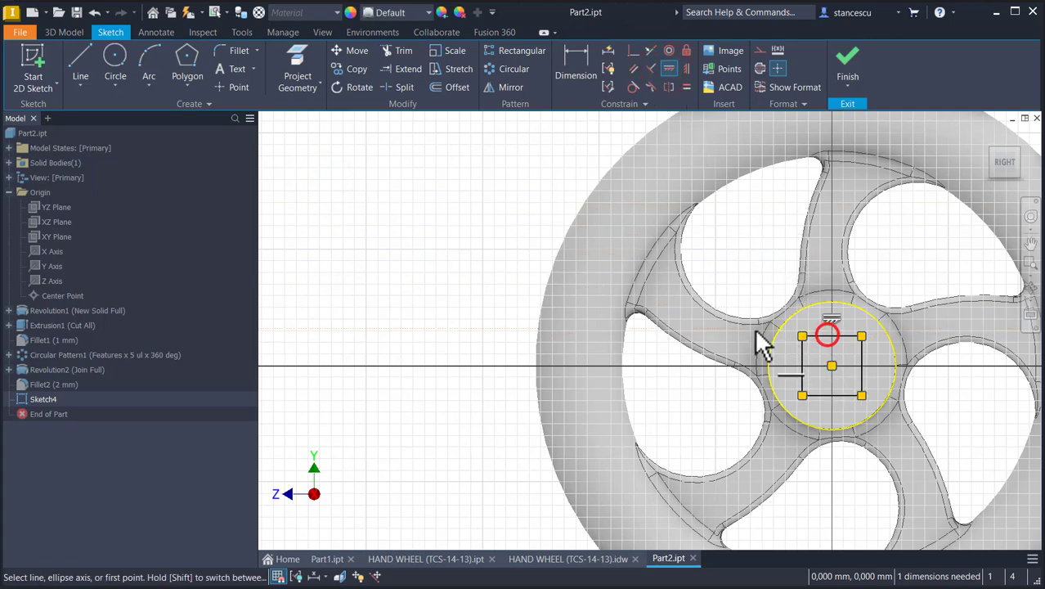
left_click(572, 58)
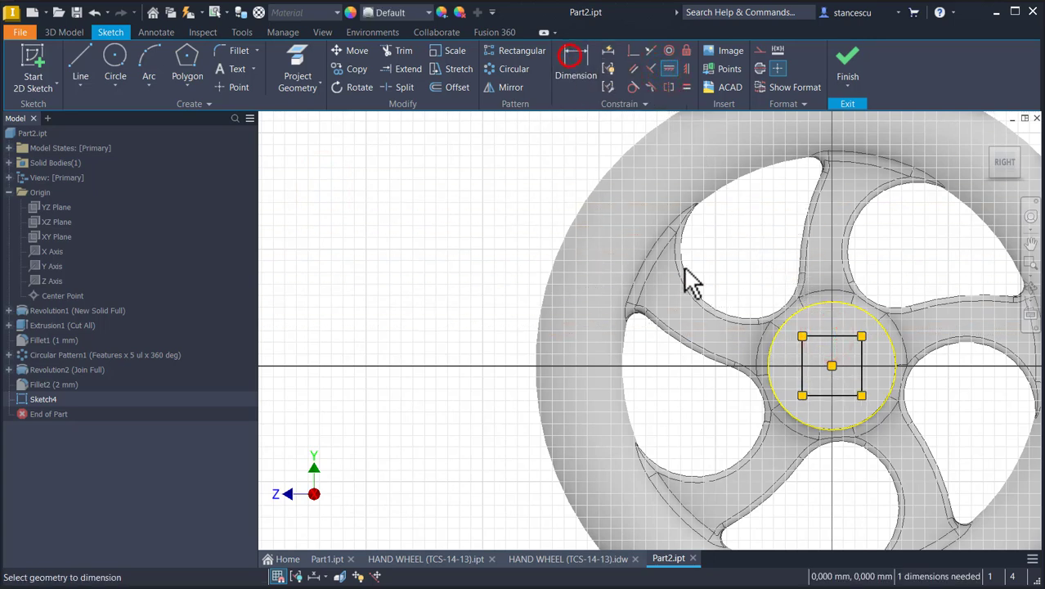
left_click(802, 357)
left_click(464, 372)
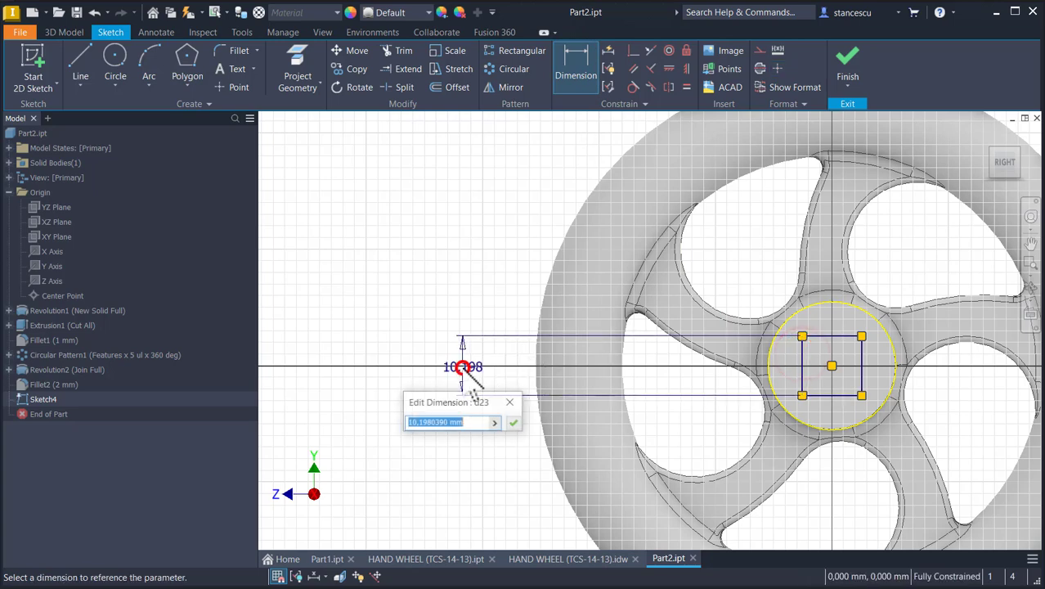
key("Return")
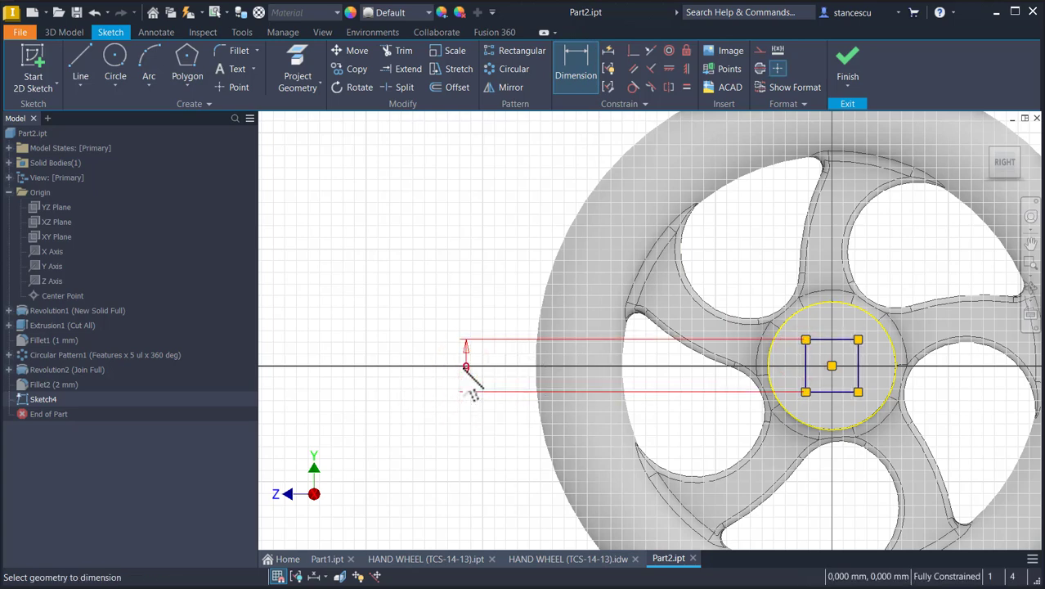
left_click(847, 55)
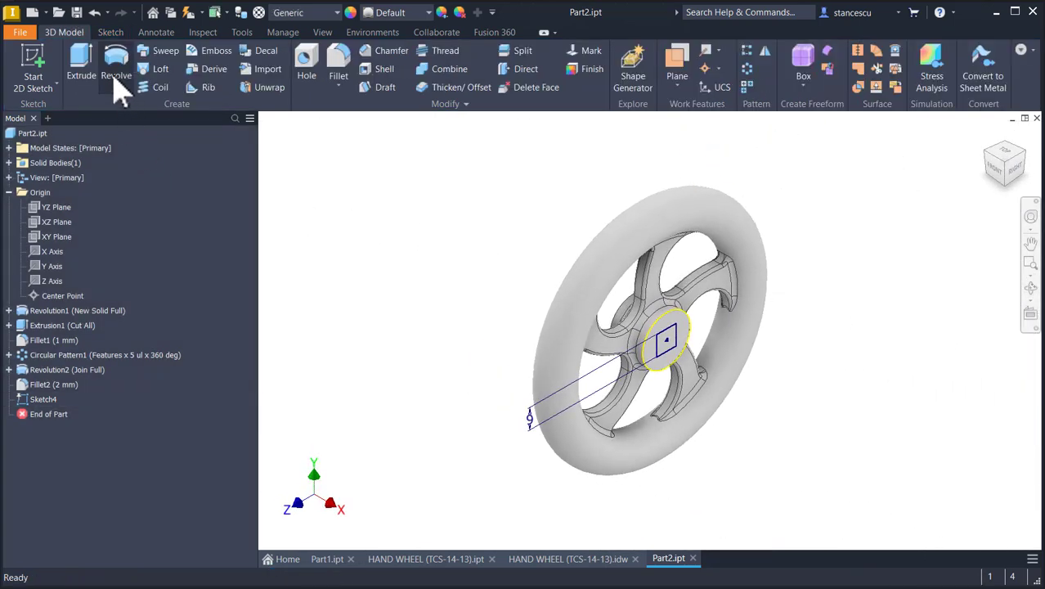
Extrude the square profile as a cut through all of the hub
left_click(90, 65)
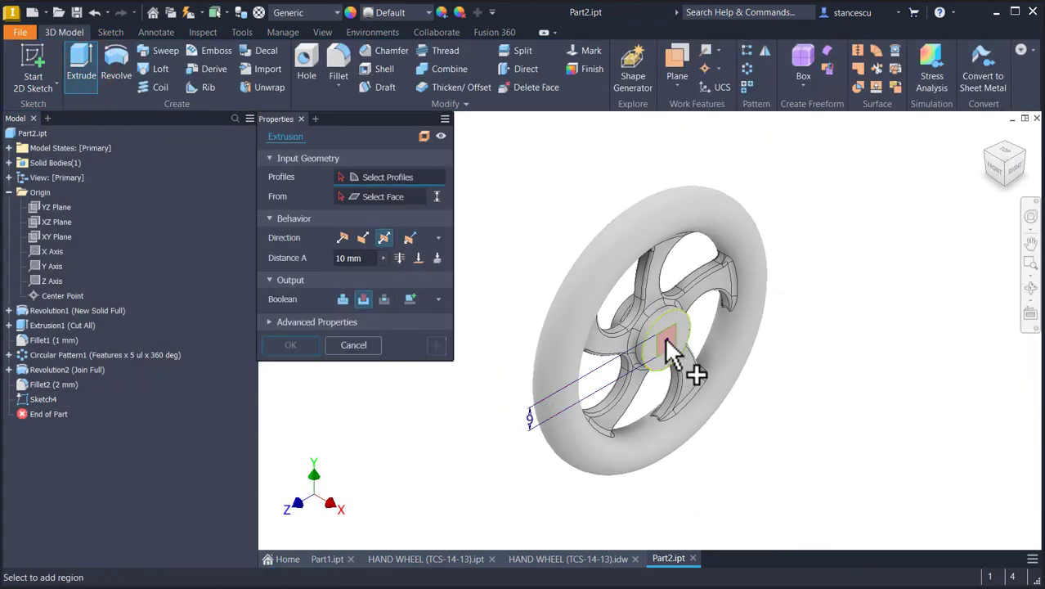
left_click(666, 338)
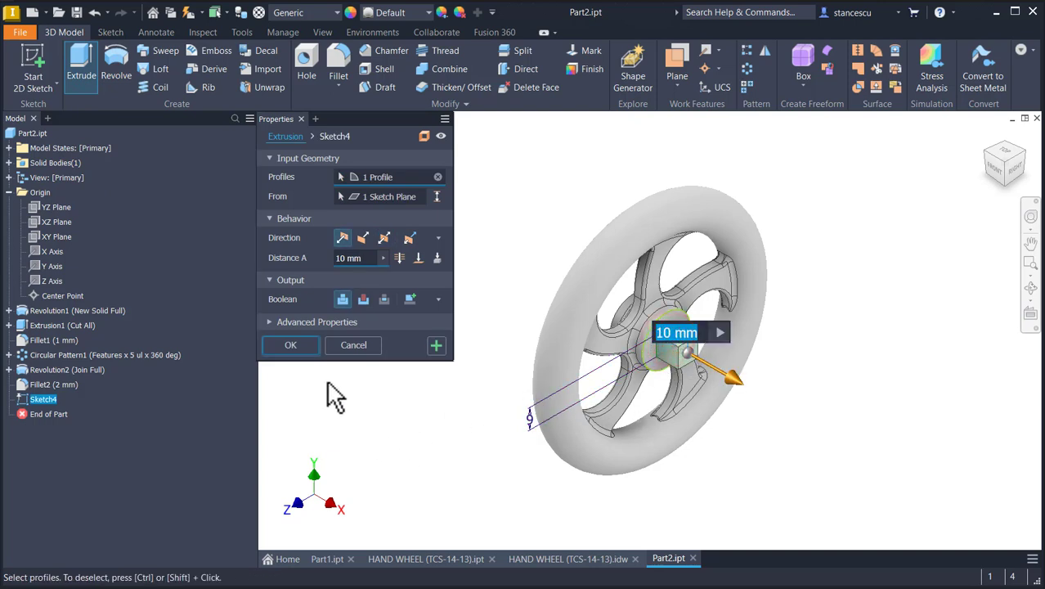
left_click(363, 300)
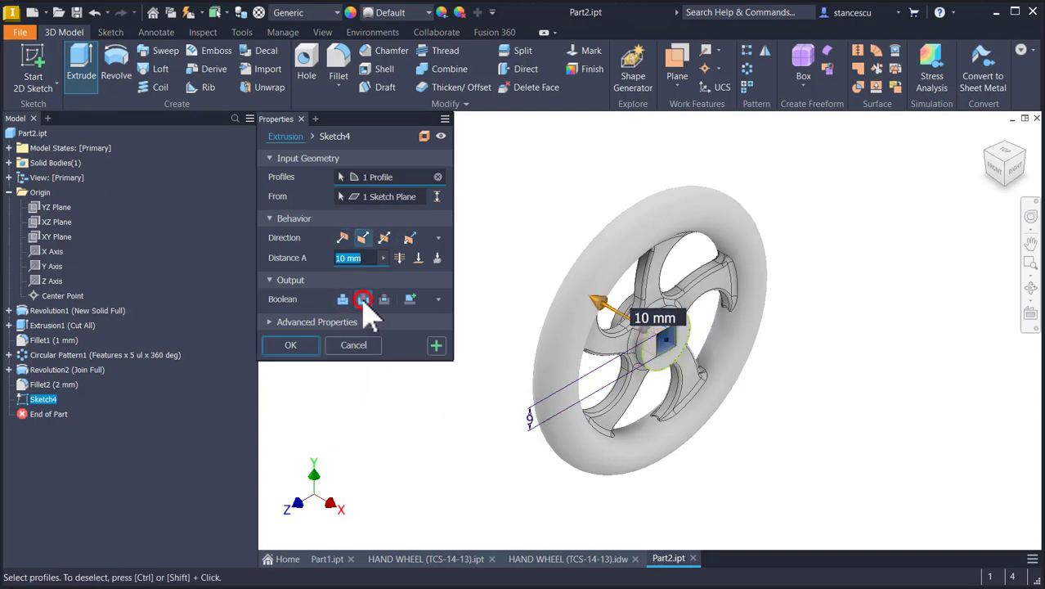
left_click(399, 257)
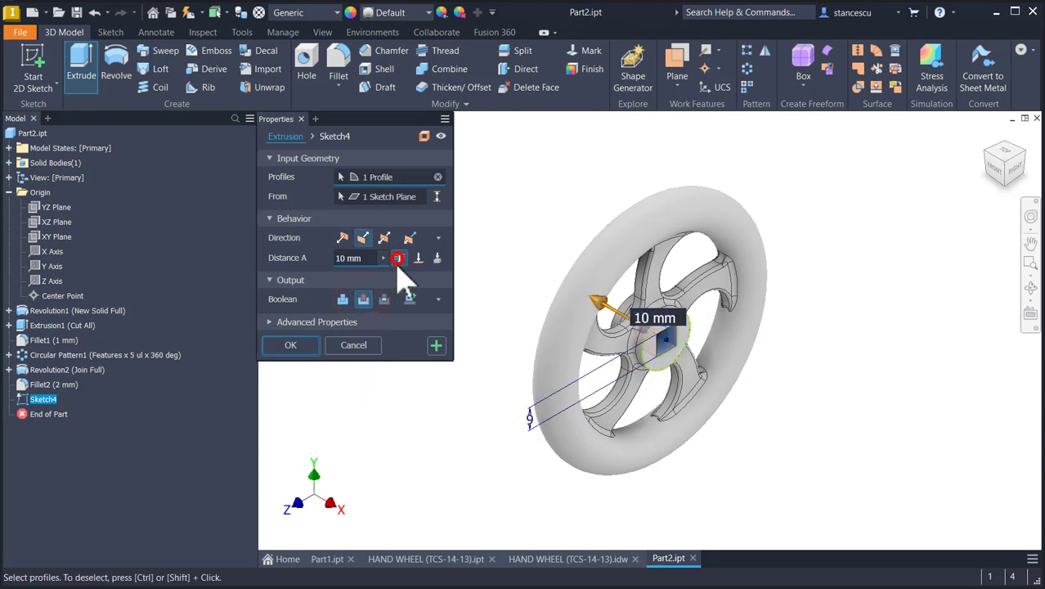
left_click(307, 345)
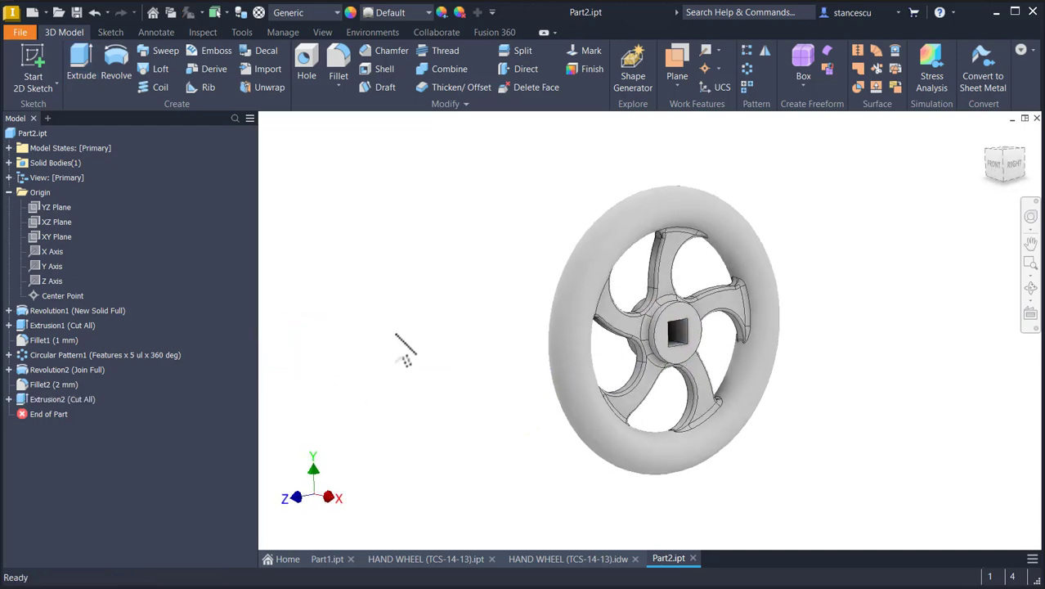
key("F6")
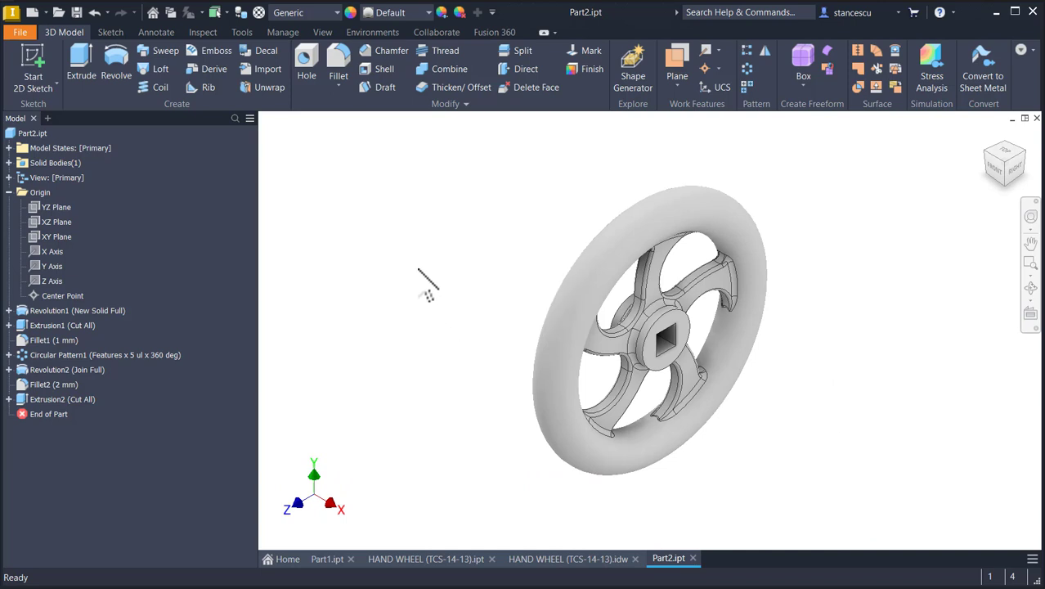
Update the physical properties in Part2's iProperties and check the volume against the drawing's value
left_click(9, 192)
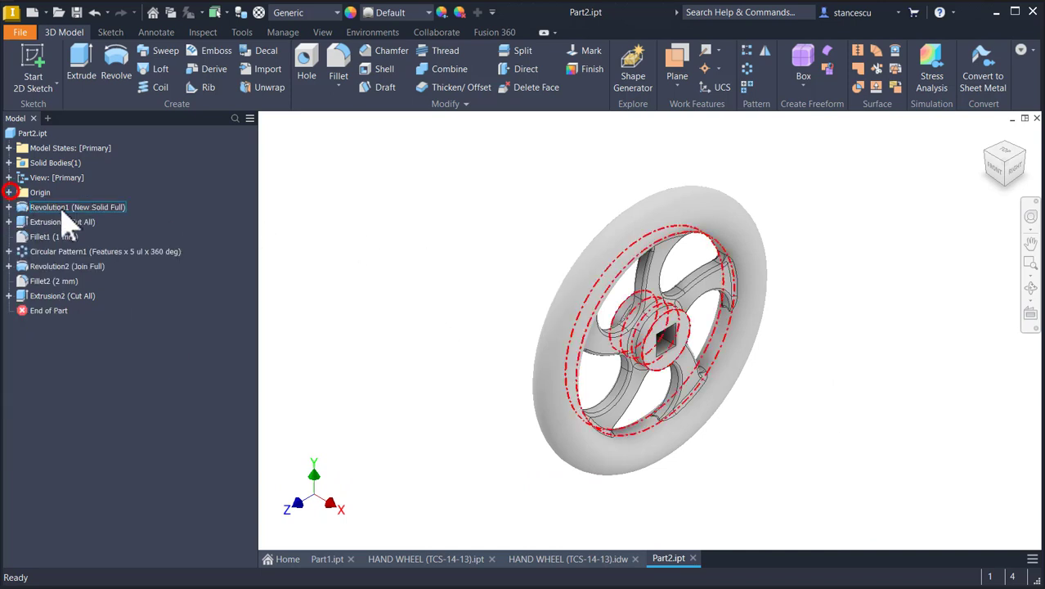
right_click(16, 135)
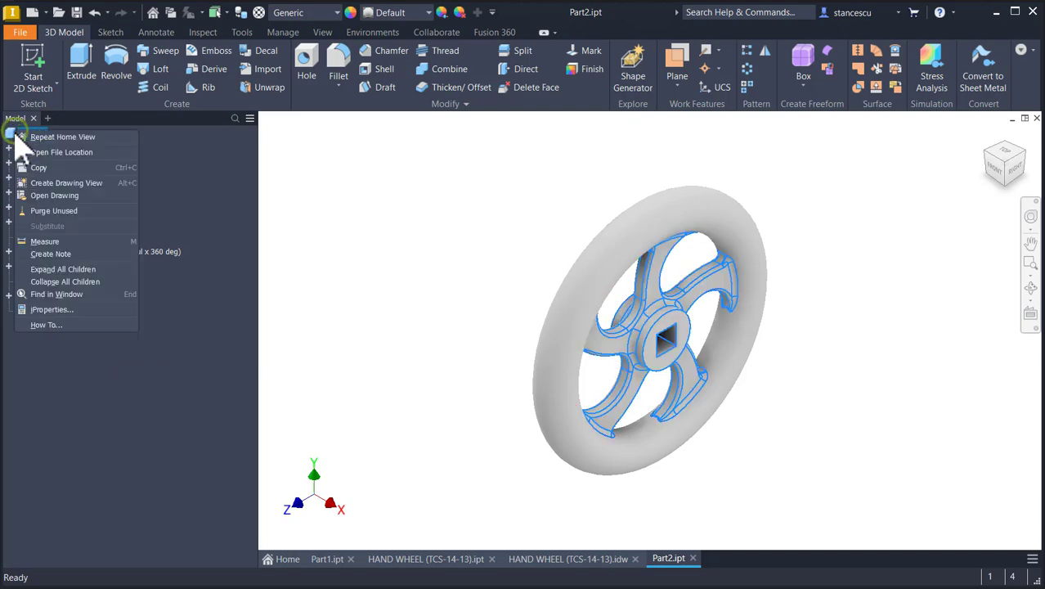
left_click(62, 309)
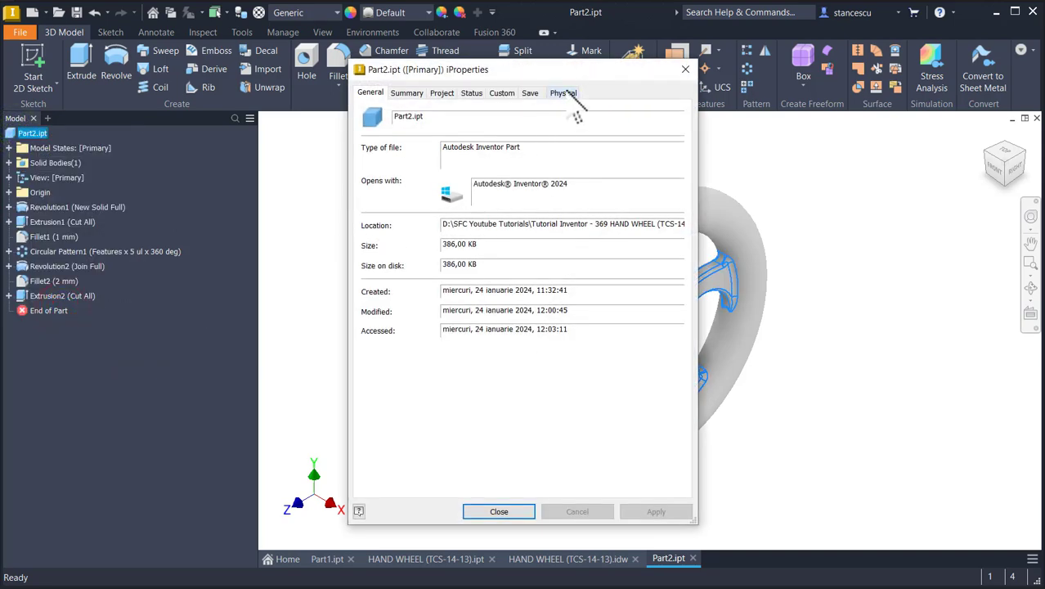
left_click(564, 93)
left_click(645, 126)
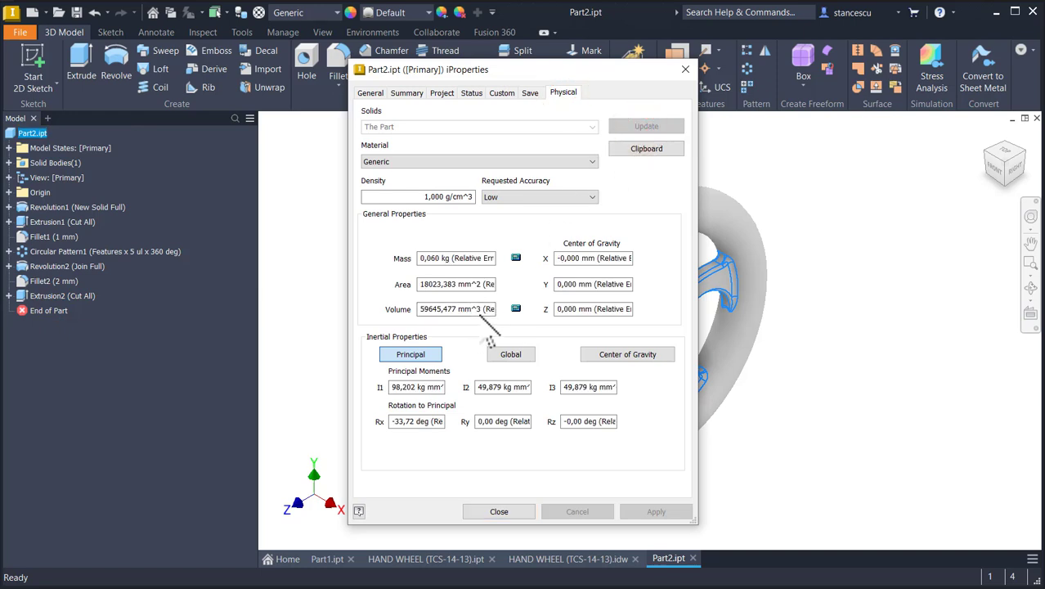
Copy the volume value with its unit from Part2's physical properties and close the iProperties
left_click_drag(481, 309, 323, 308)
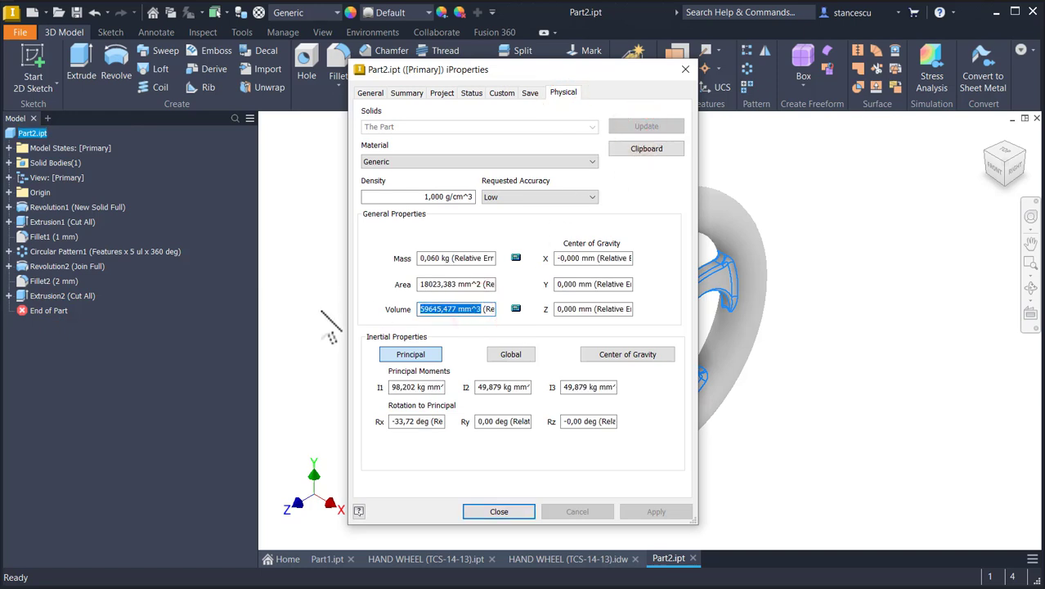
key("ctrl+c")
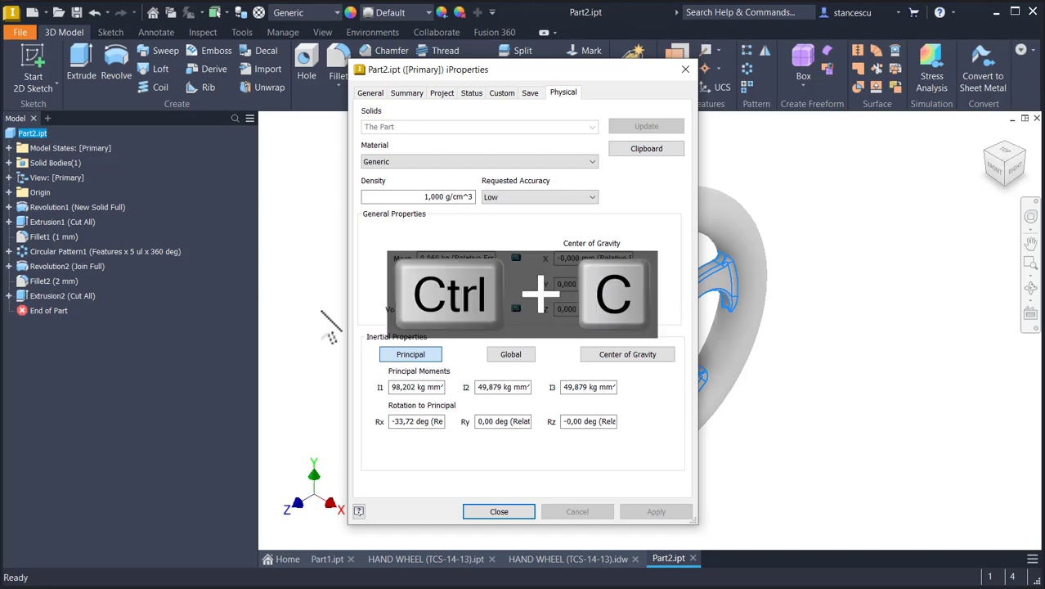
left_click(476, 513)
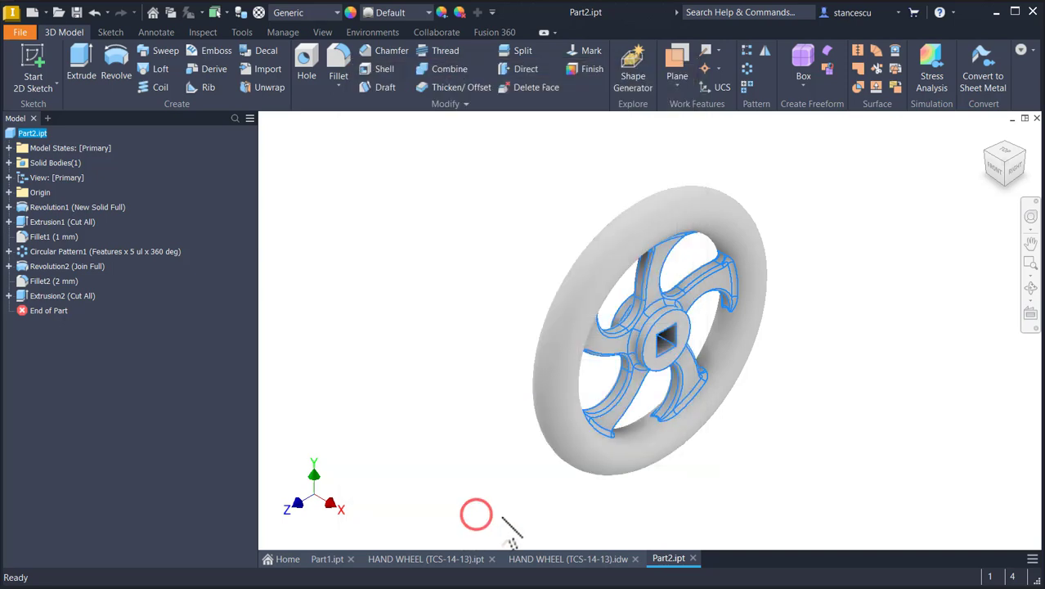
Replace the volume in the note of drawing HAND WHEEL (TCS-14-13).idw with the copied value, 59645,477 mm^3
left_click(586, 557)
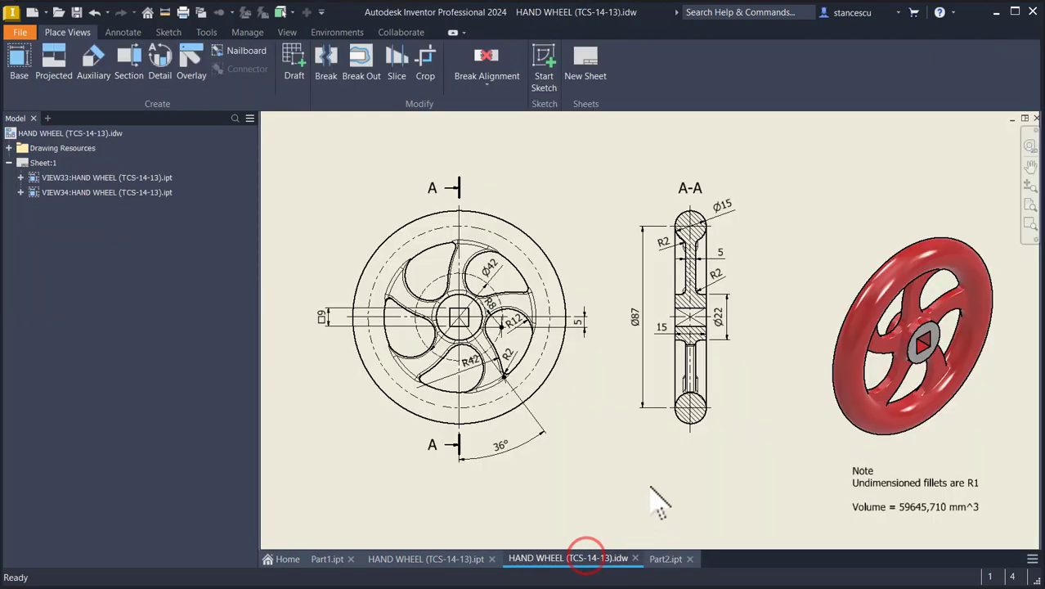
double_click(918, 507)
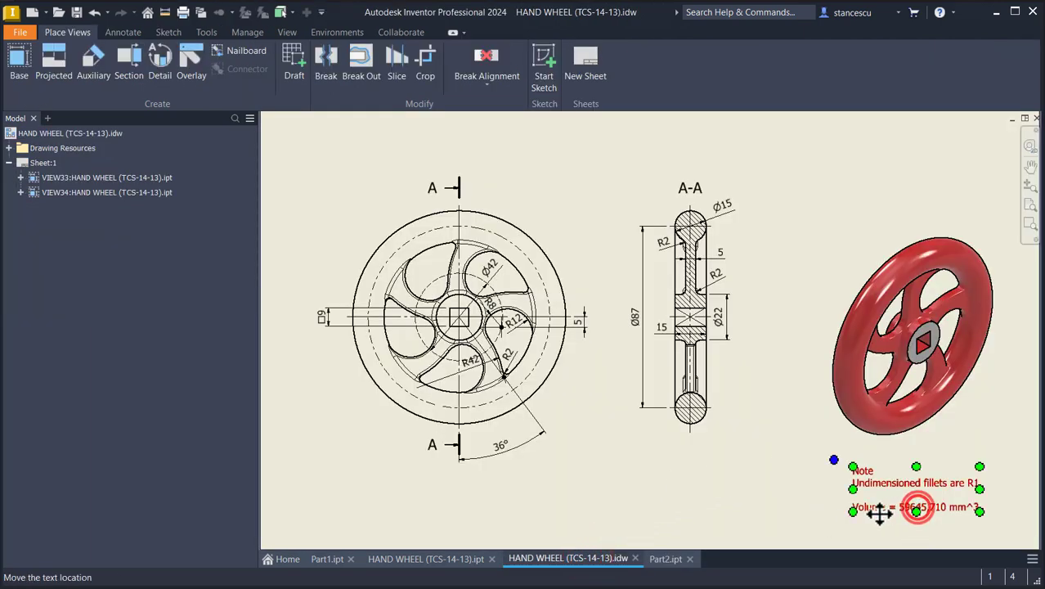
left_click(689, 378)
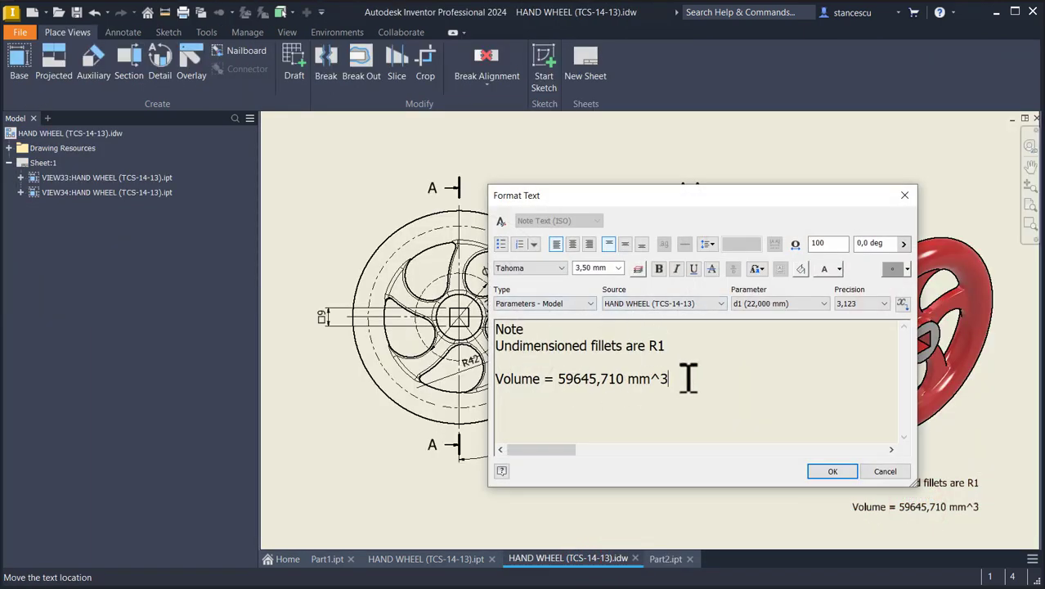
key("Return")
key("ctrl+v")
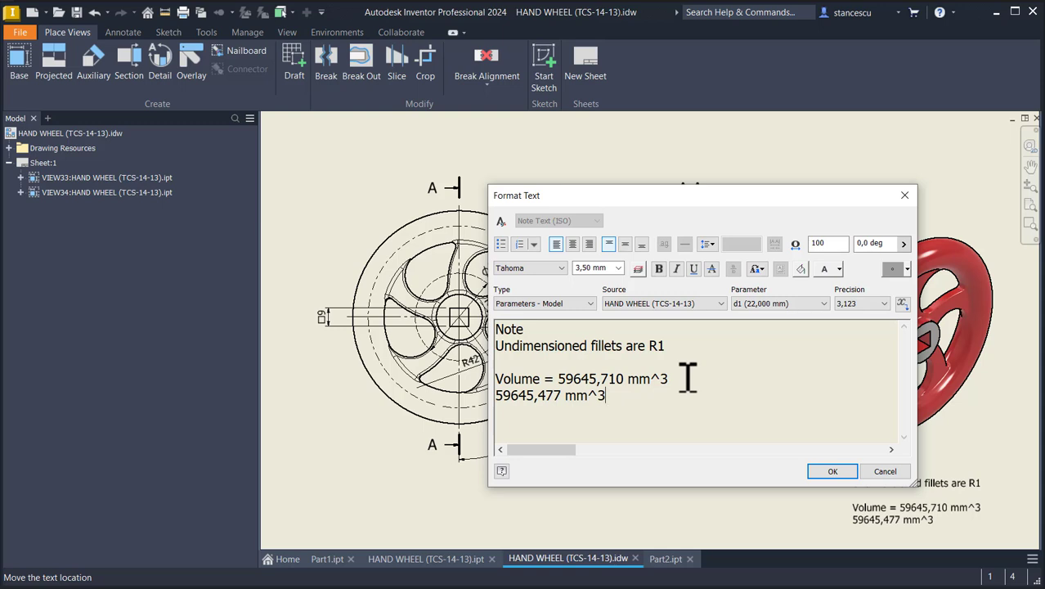
left_click(558, 379)
key("shift+End")
key("Delete")
key("Delete")
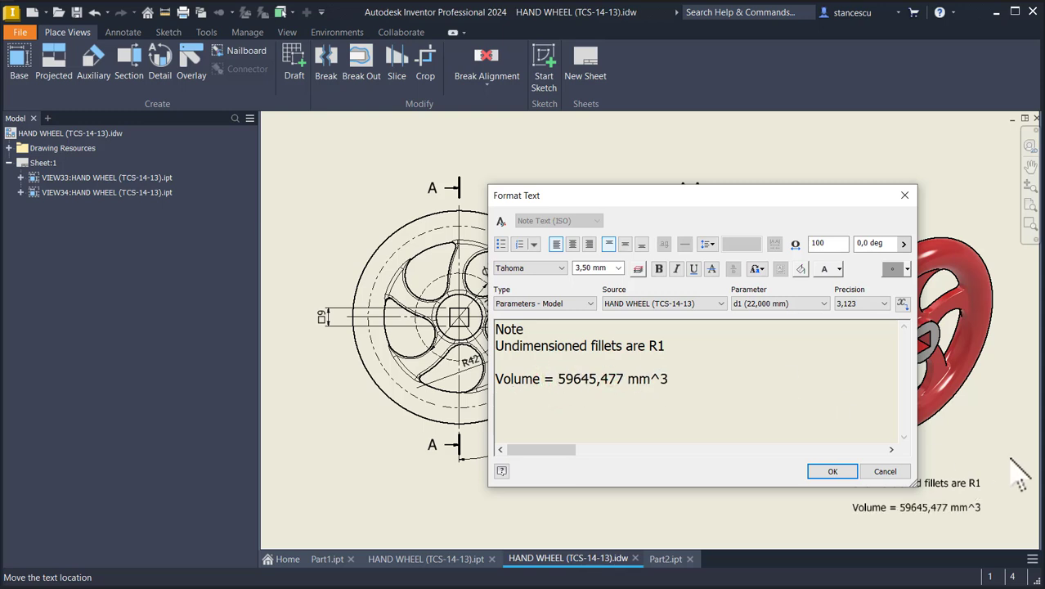
left_click(837, 471)
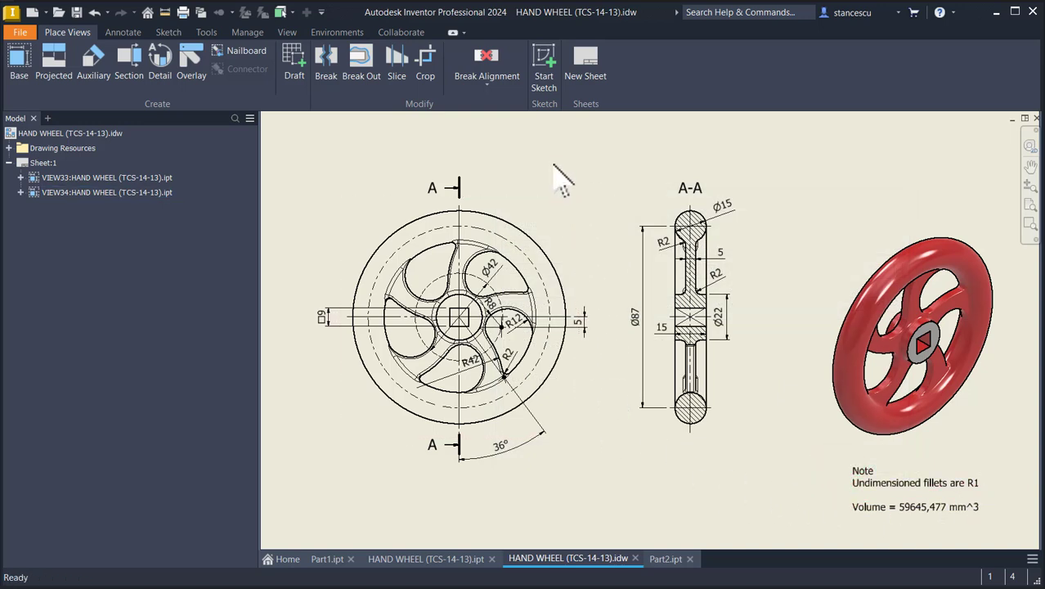
Assign the material Steel, Cast to Part2 and give the whole part the Red appearance
left_click(665, 559)
left_click(439, 315)
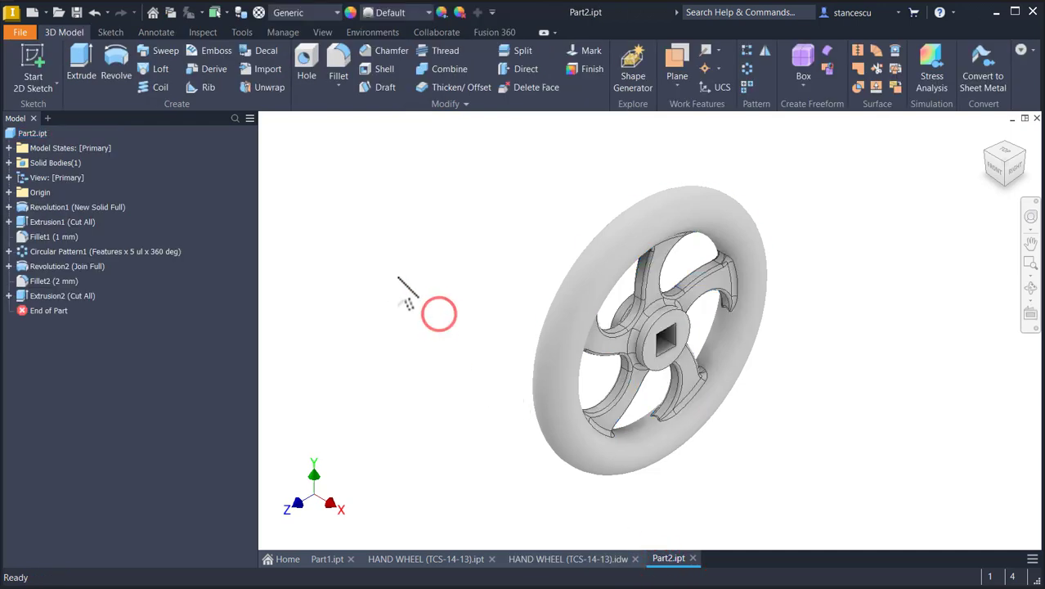
left_click(333, 14)
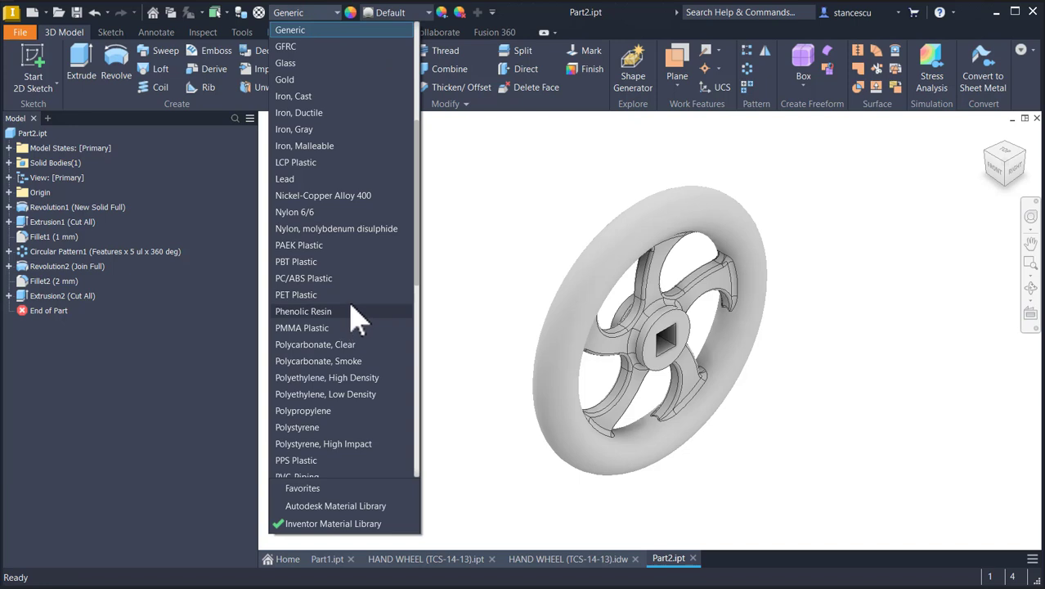
scroll(360, 323, "down", 7)
left_click(304, 344)
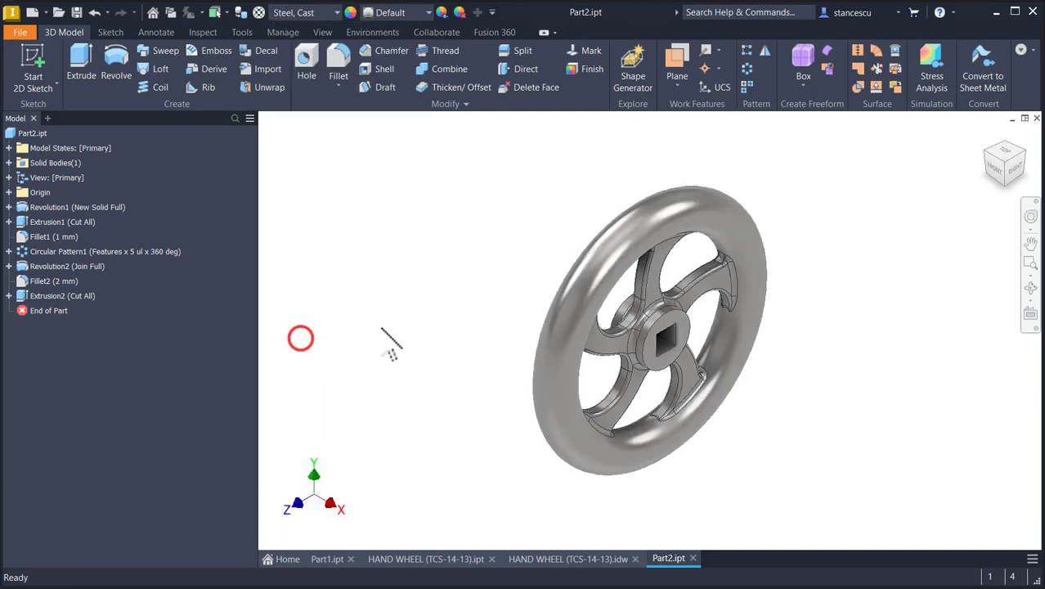
left_click(400, 14)
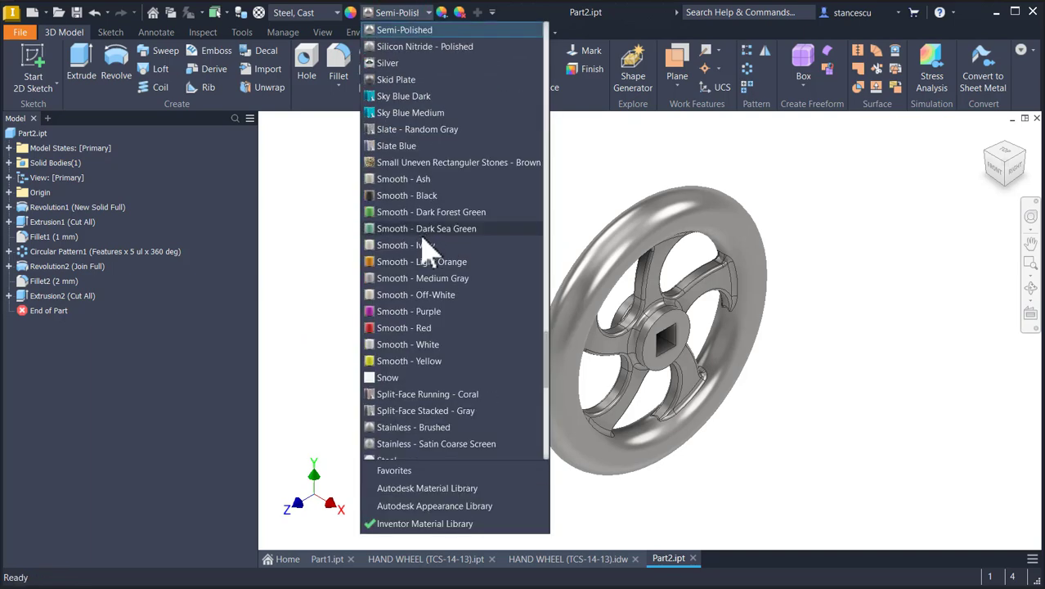
key("Escape")
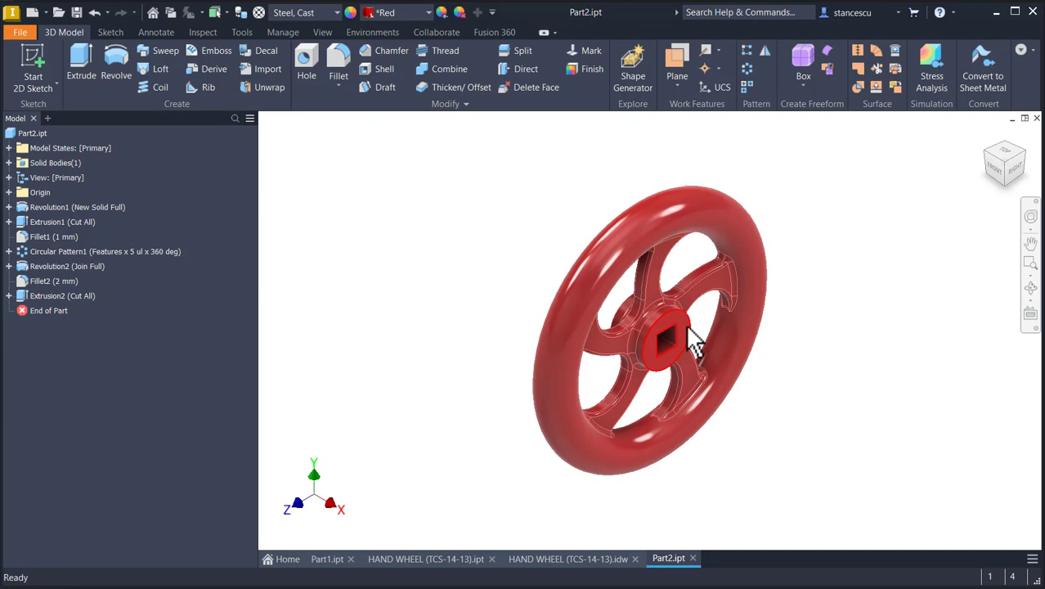
Apply the Steel - Polished appearance to both end faces of the hub and return to the home view
left_click(693, 342)
key("Page_Up")
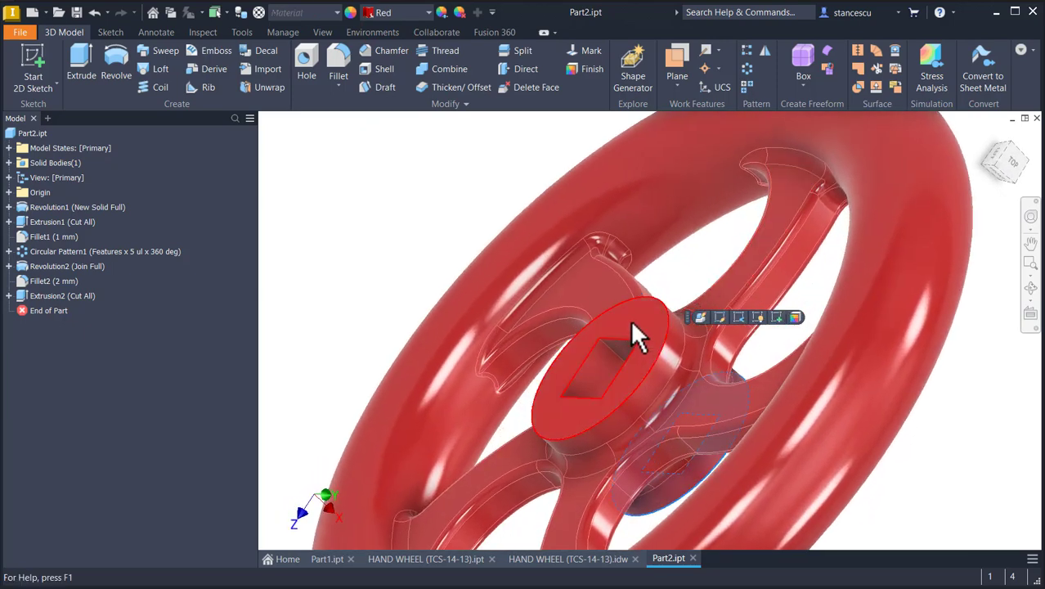
right_click_drag(629, 321, 533, 303)
left_click(399, 12)
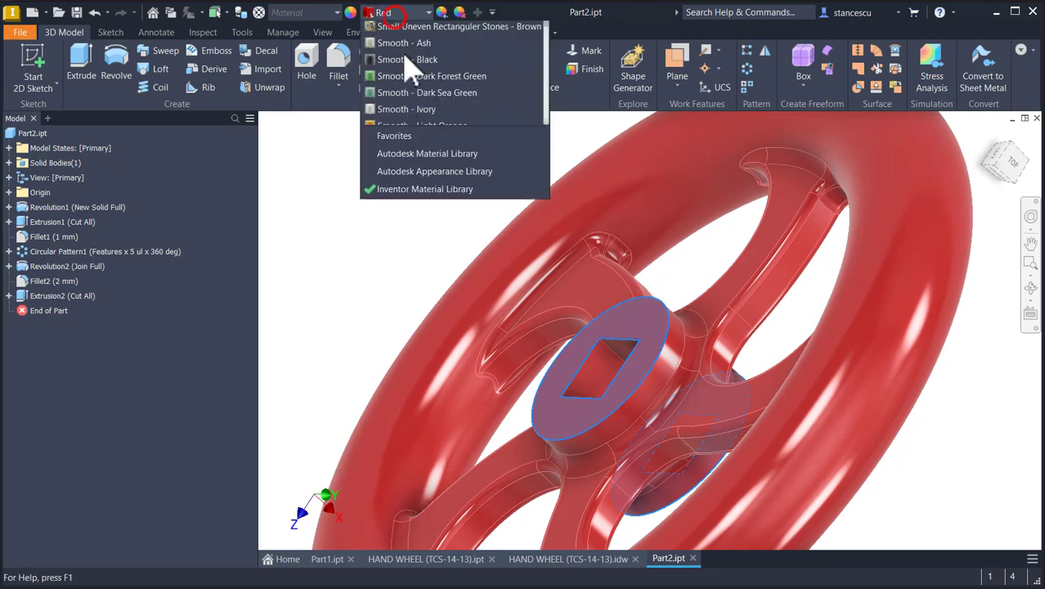
scroll(400, 327, "down", 6)
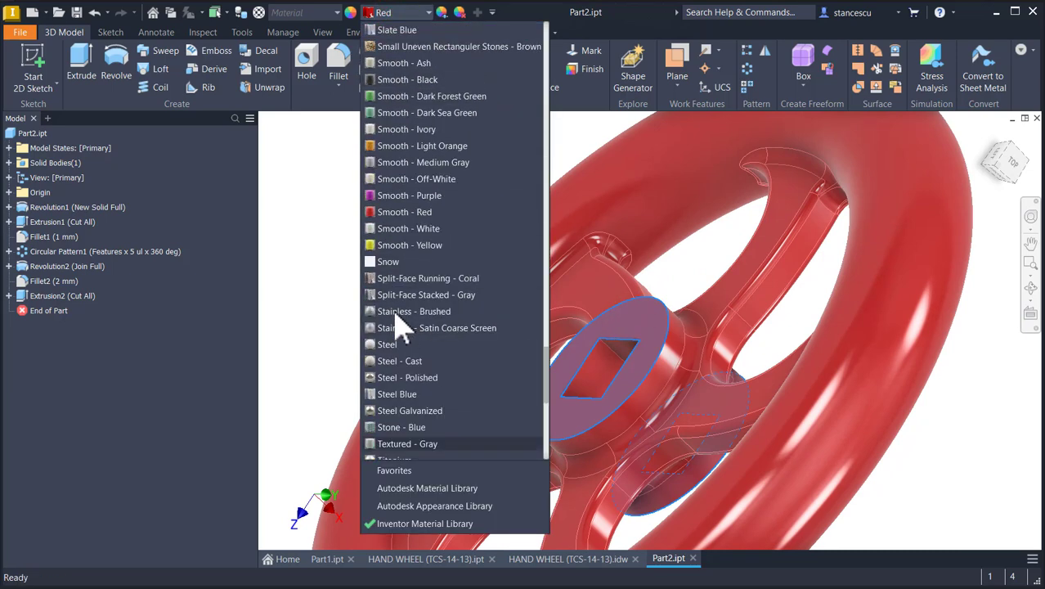
left_click(417, 377)
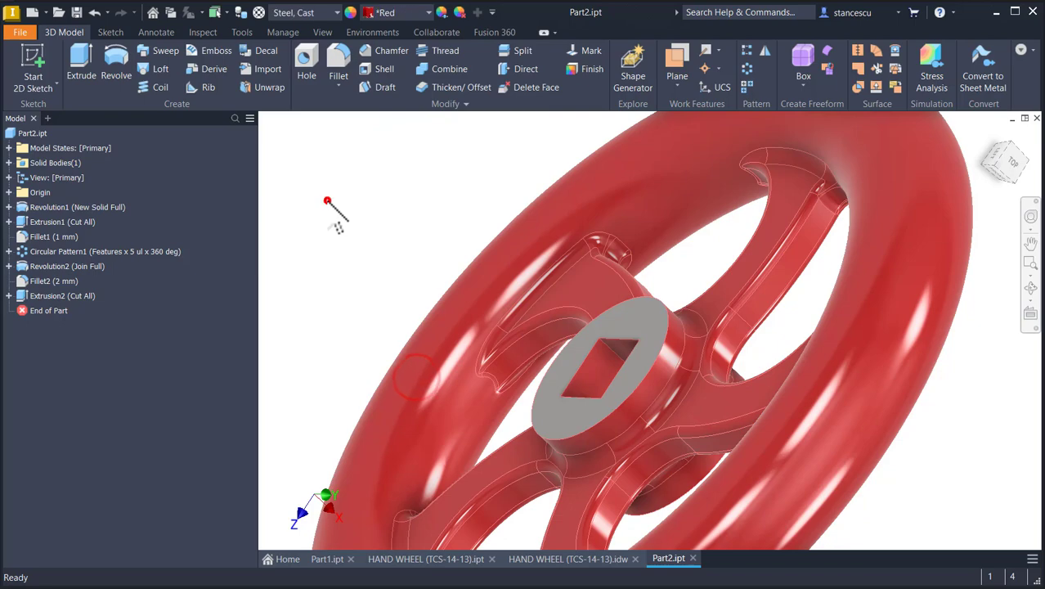
left_click(326, 199)
key("F6")
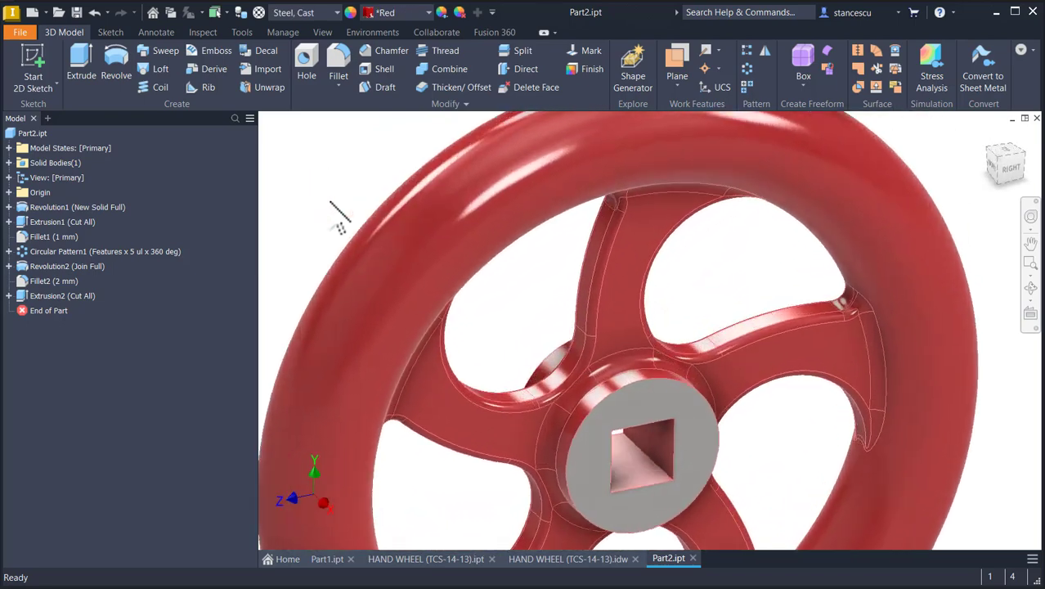
key("F6")
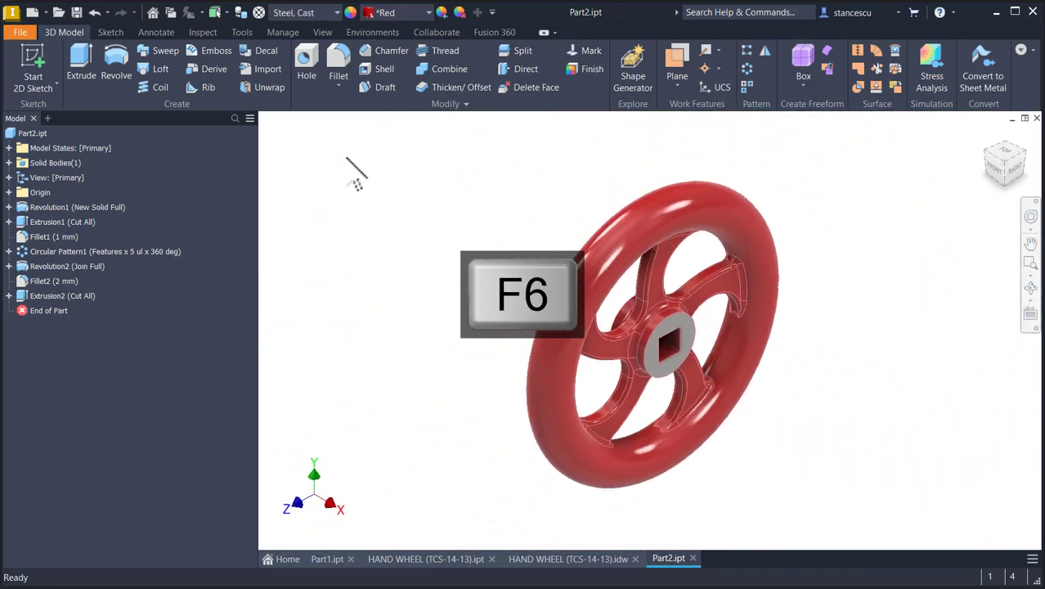
Change Part2's visual style to a shaded display without visible edges
left_click(322, 33)
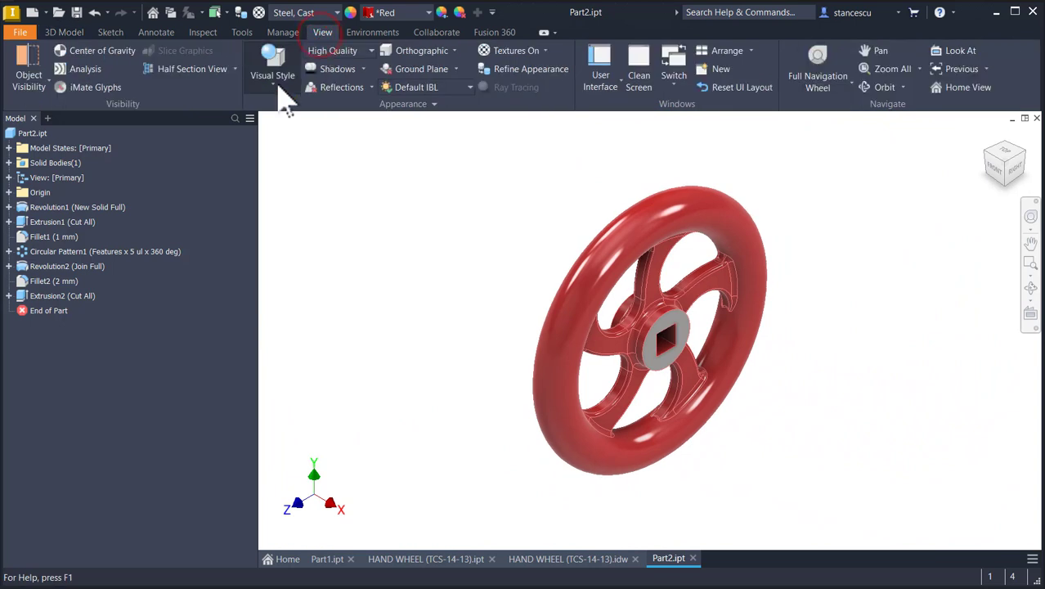
left_click(277, 80)
left_click(291, 139)
left_click(380, 238)
Compare the finished Part2 with the reference model HAND WHEEL (TCS-14-13).ipt
left_click(458, 560)
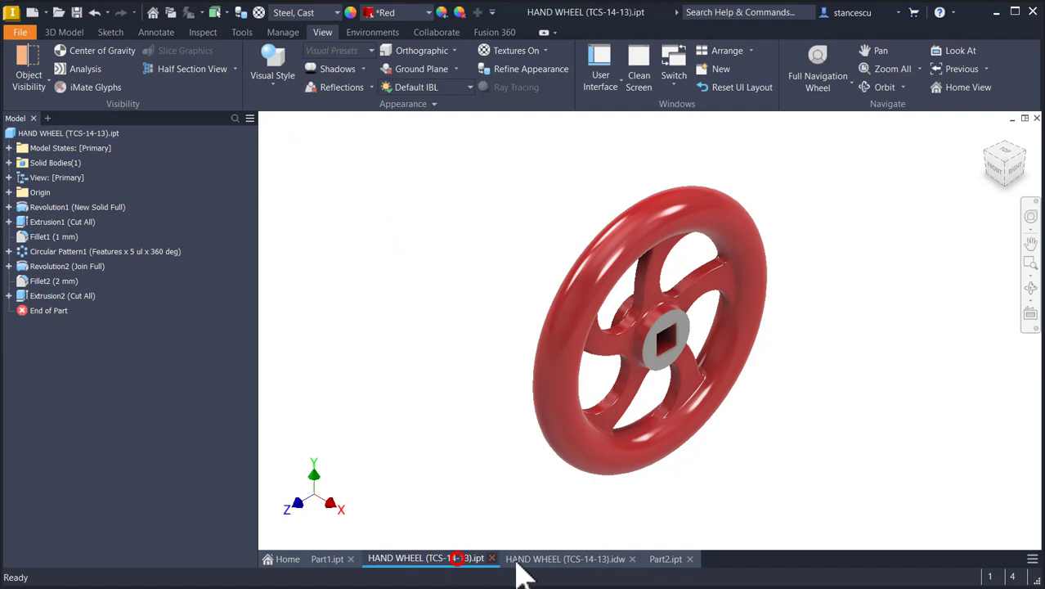
left_click(666, 558)
left_click(425, 559)
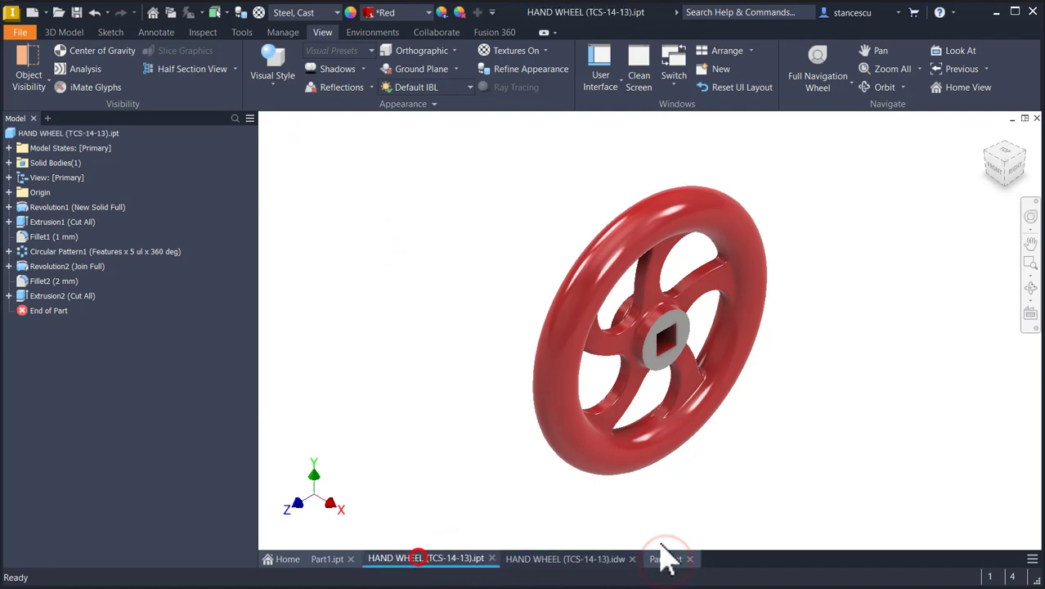
left_click(669, 558)
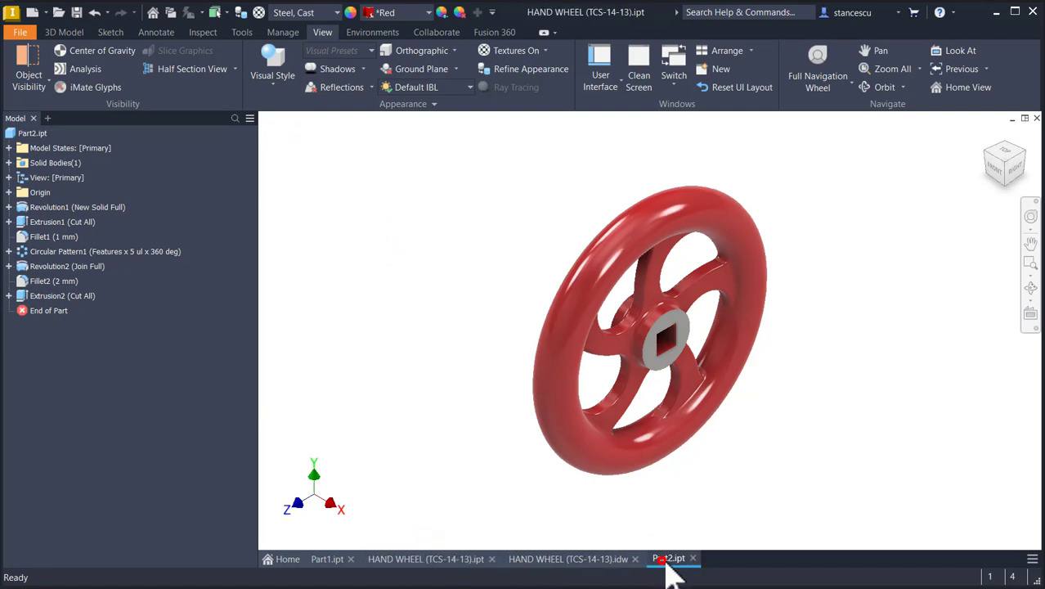